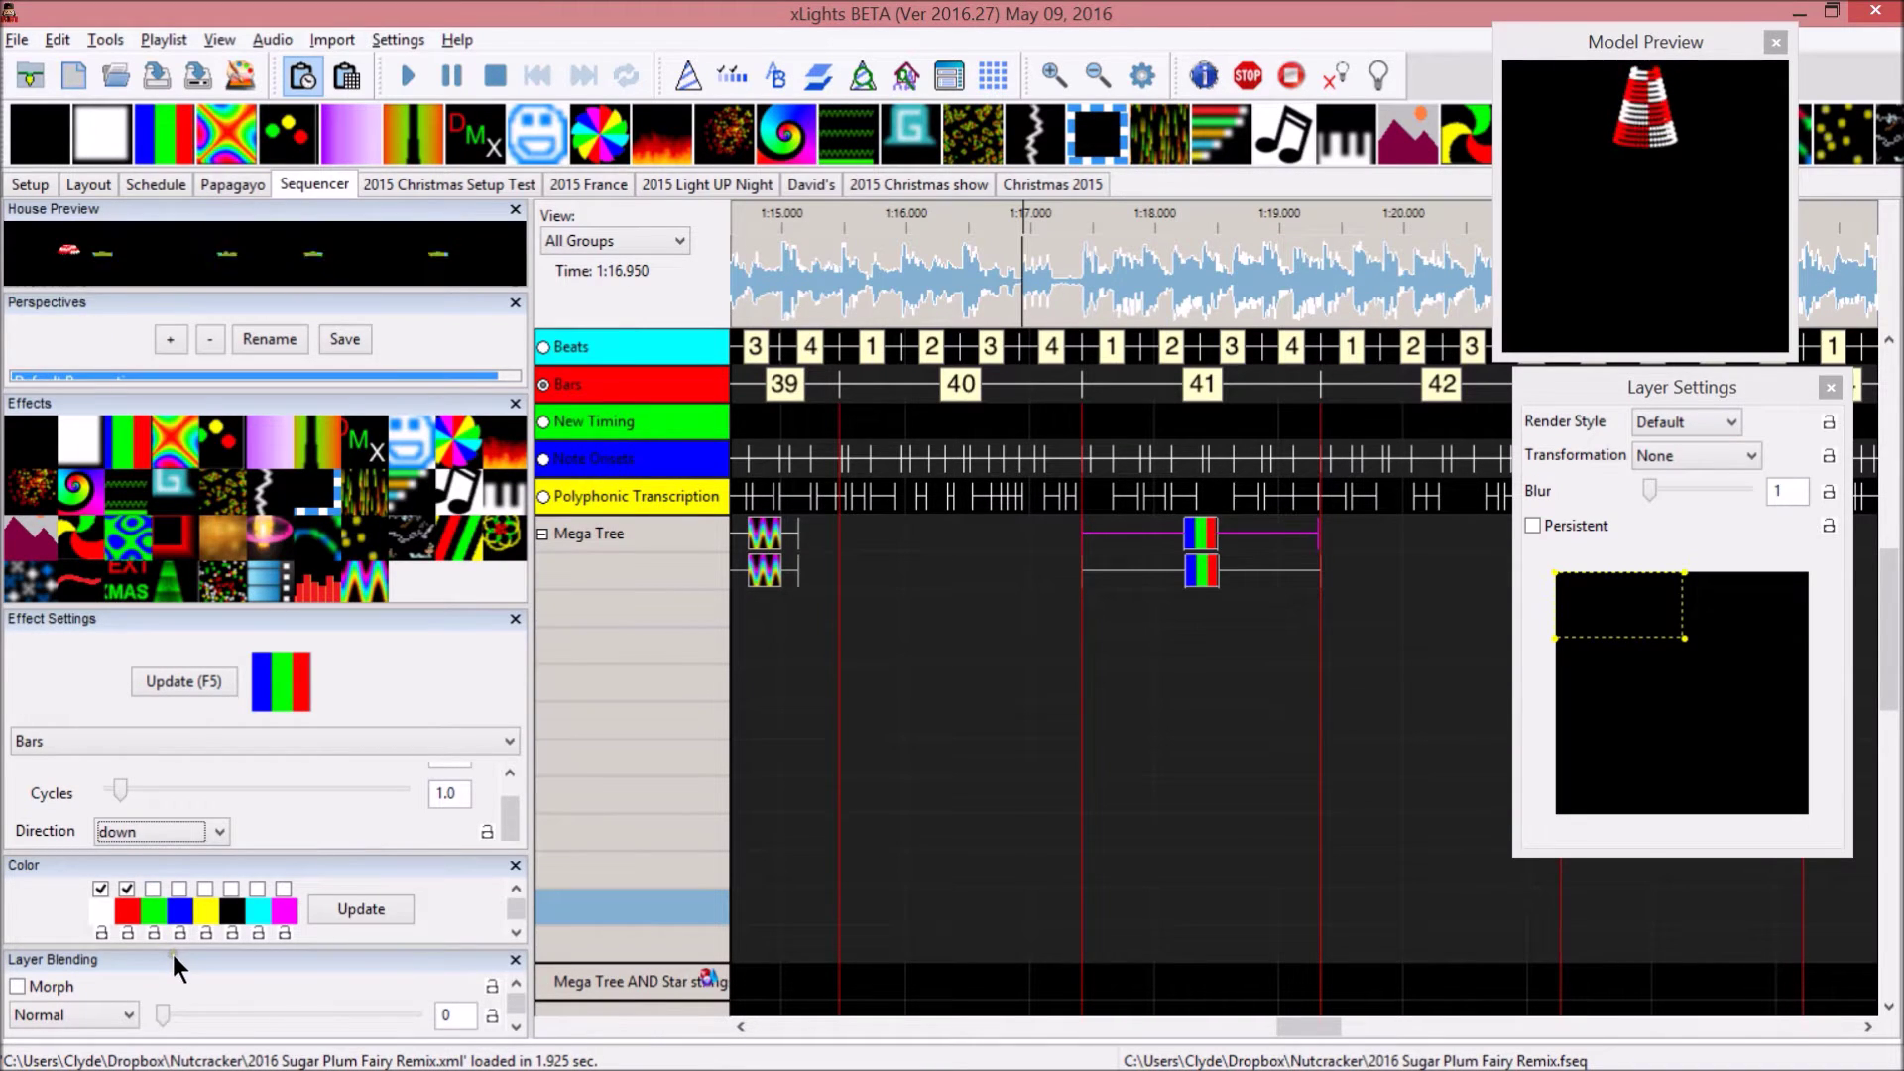
Undock the Layer Blending panel to show its blending and transition options, and dock it again above Effect Settings.
left_click_drag(173, 954, 824, 254)
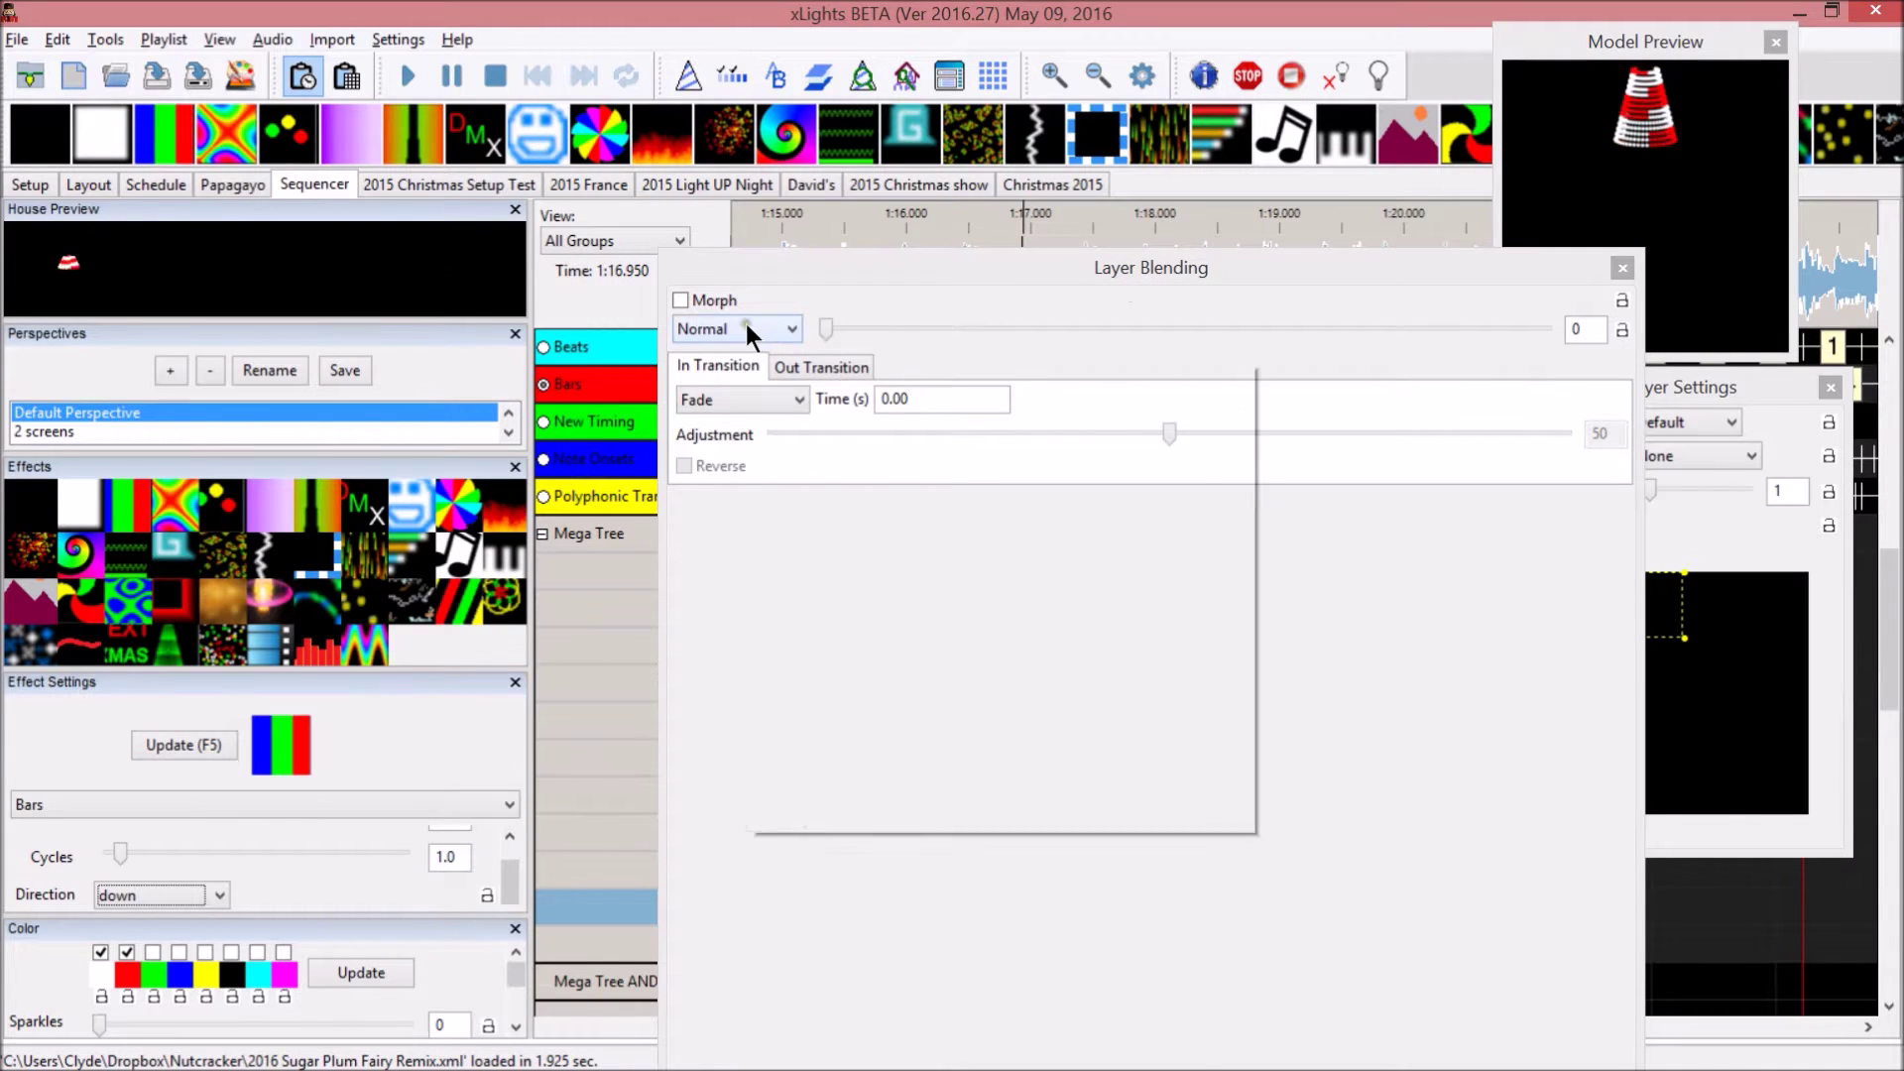
mouse_move(728, 326)
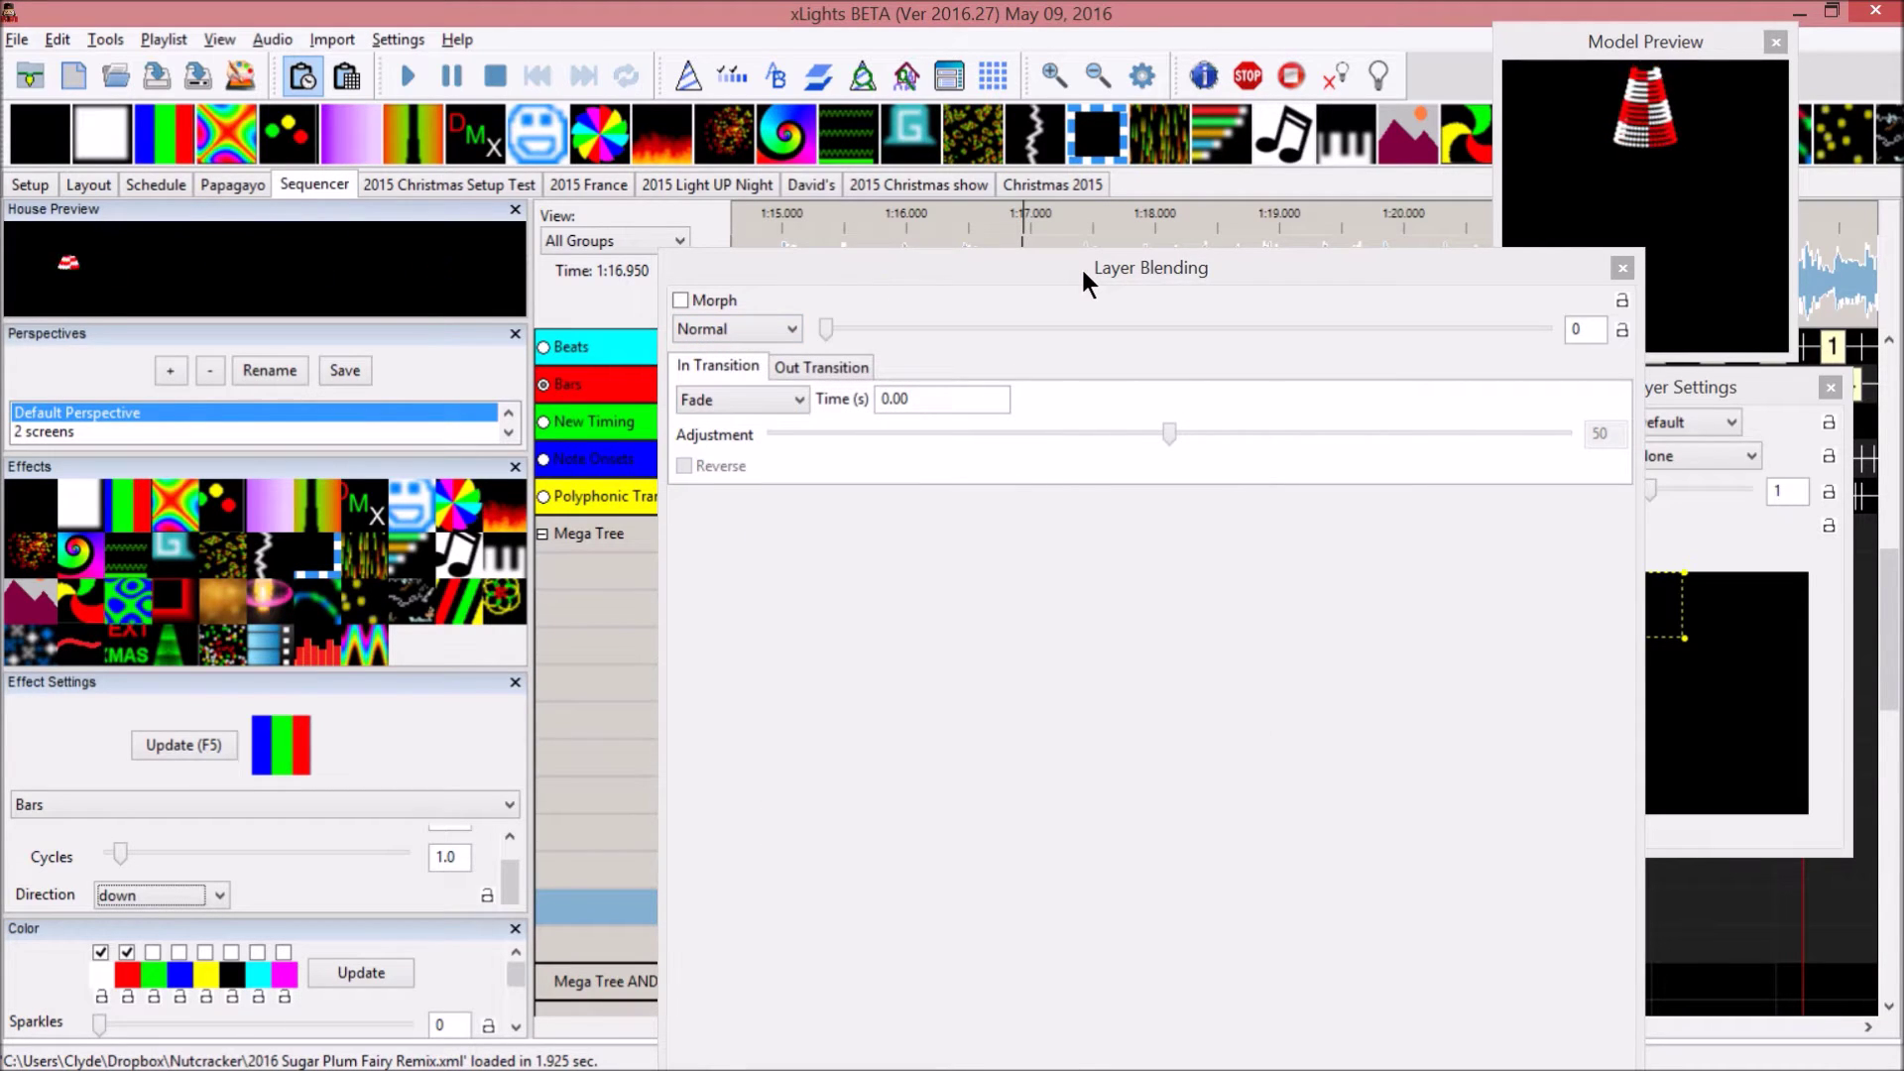
left_click_drag(1081, 266, 214, 784)
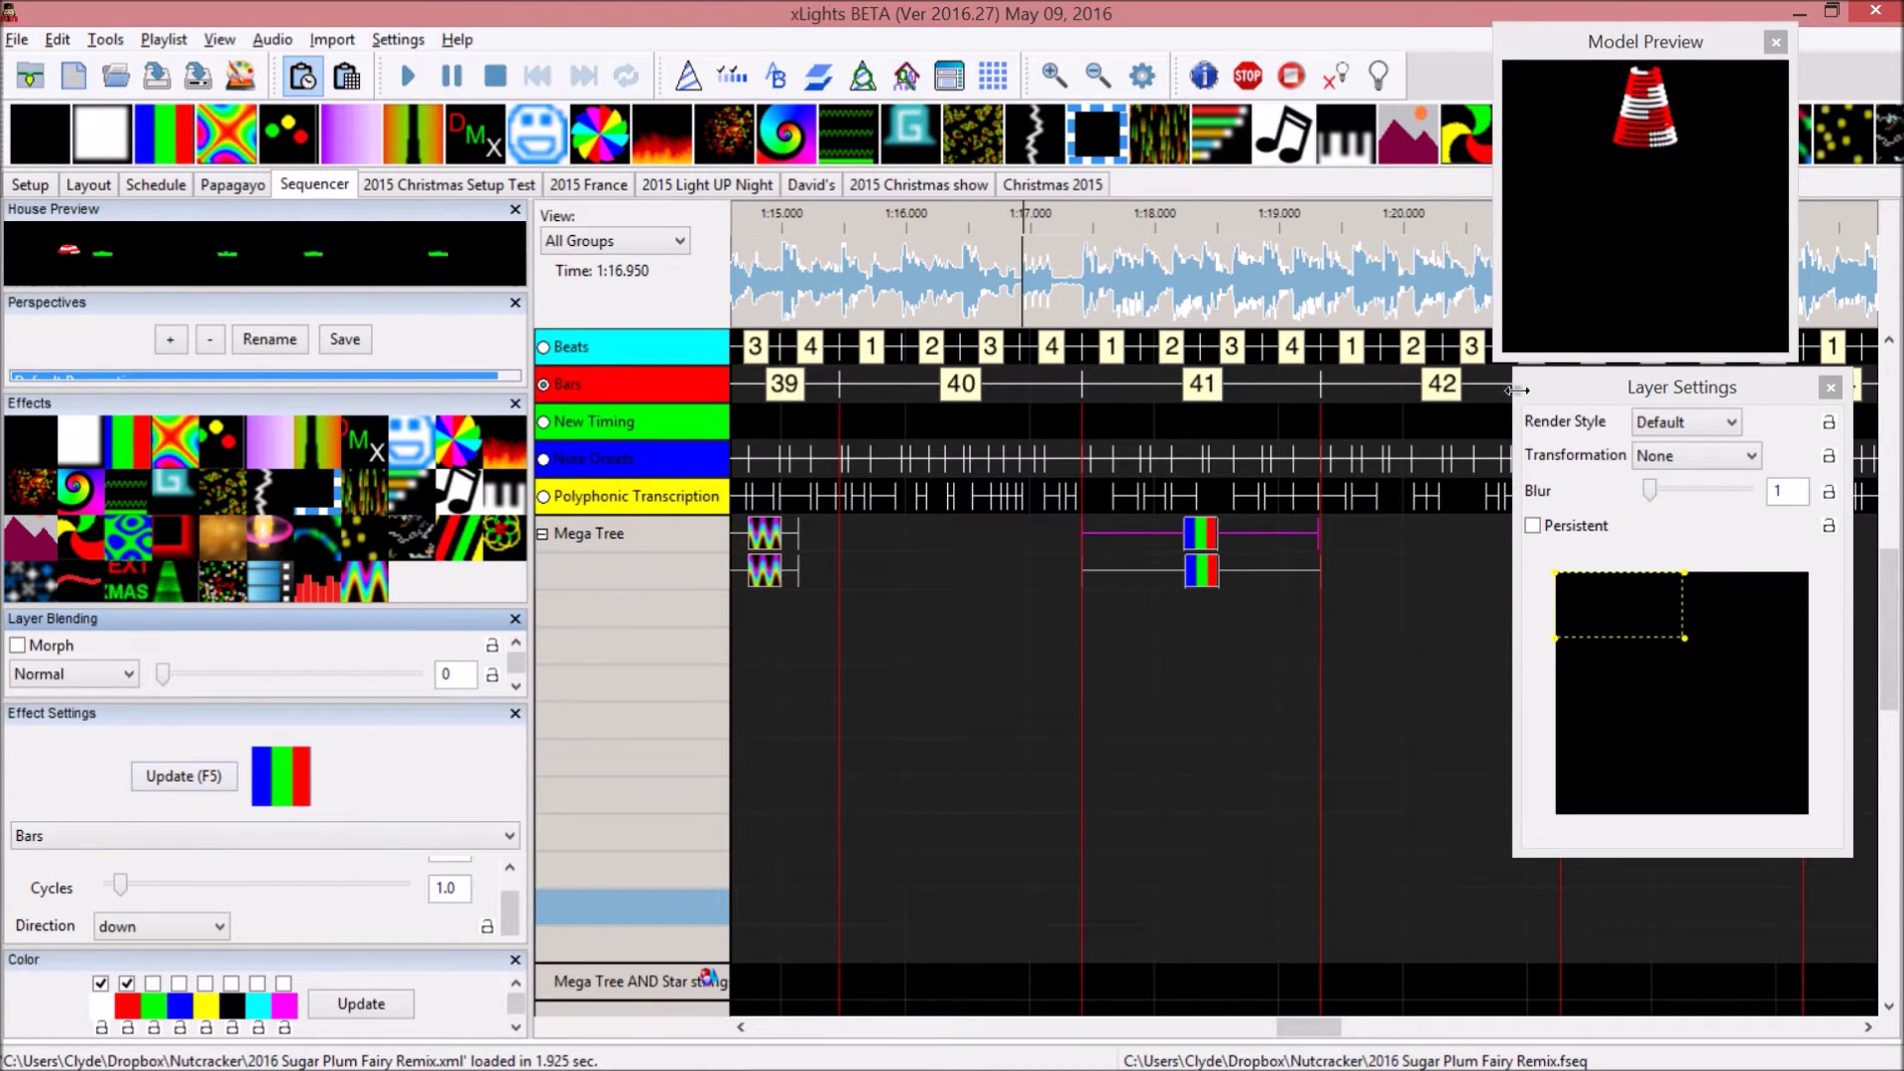
Reload the default perspective, dismiss the Sequence Elements window and float the Model Preview over the waveform.
double_click(91, 373)
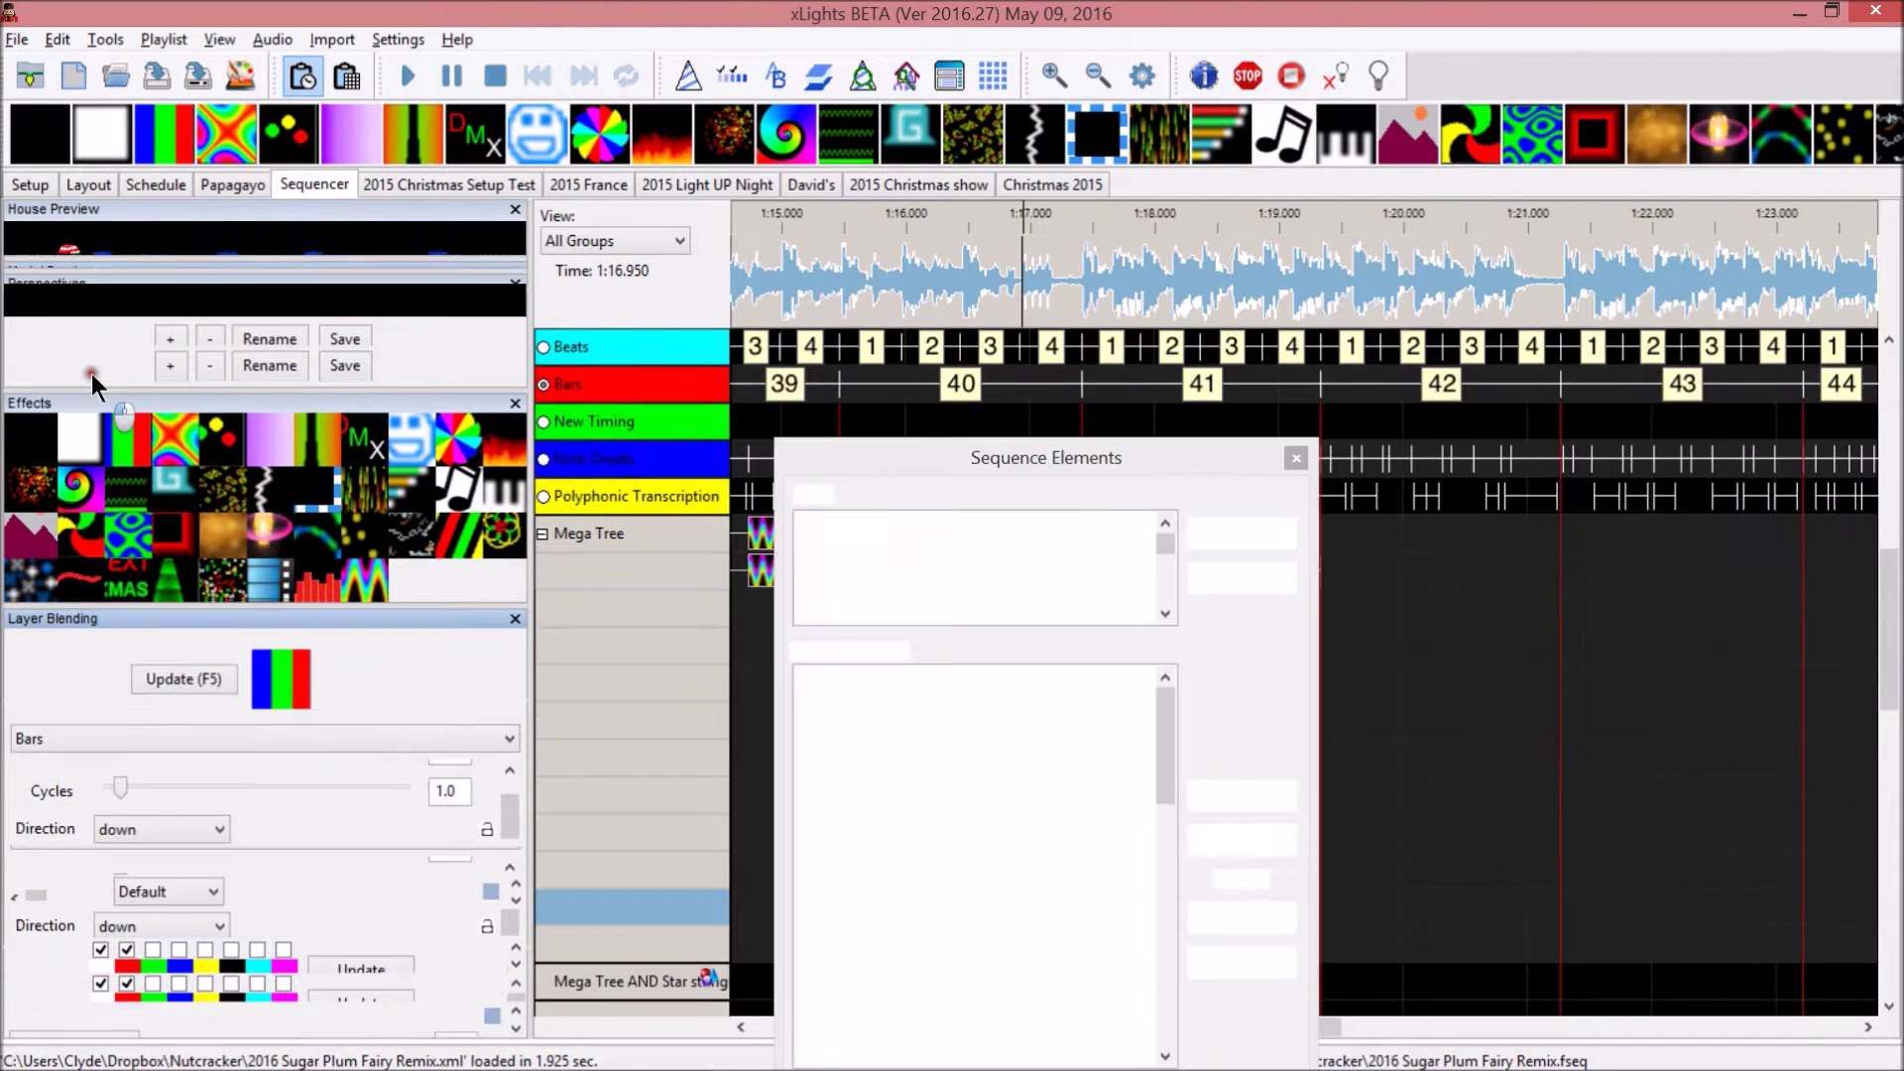
left_click(1297, 458)
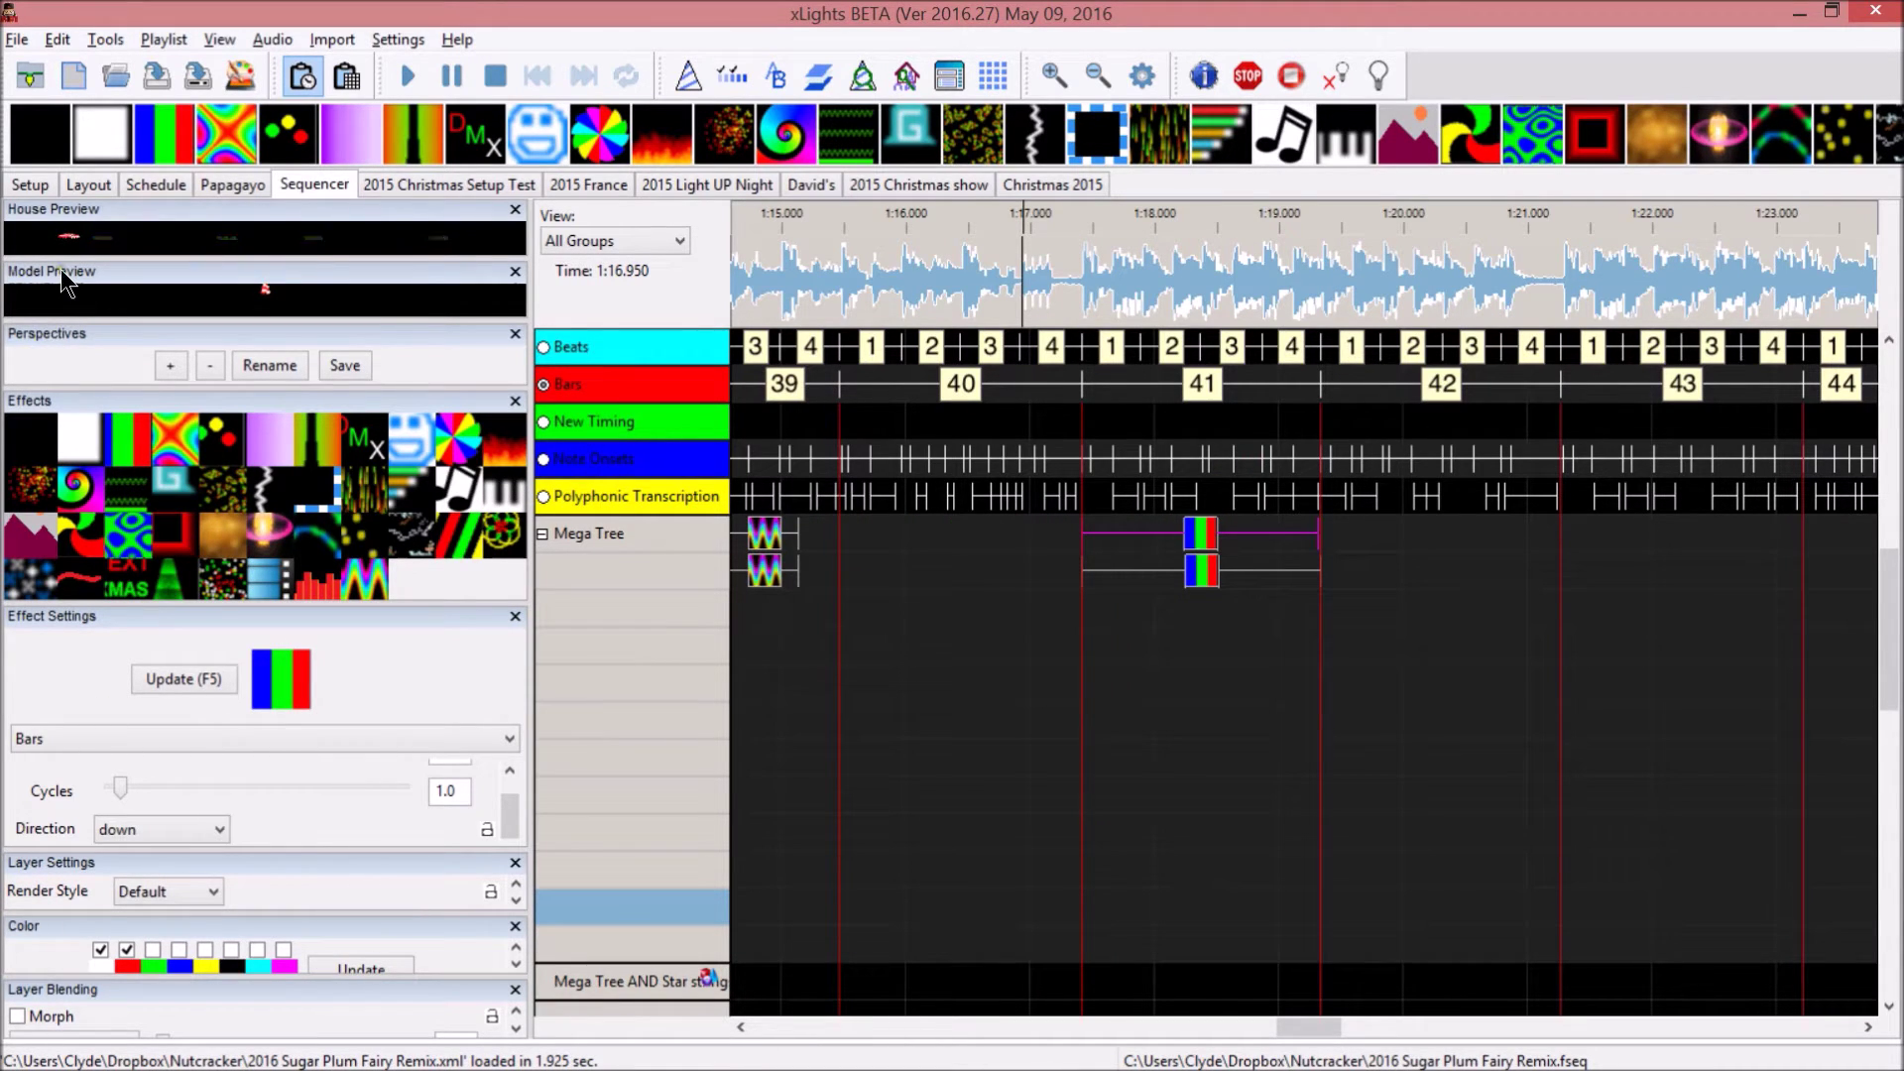
left_click_drag(61, 271, 1609, 93)
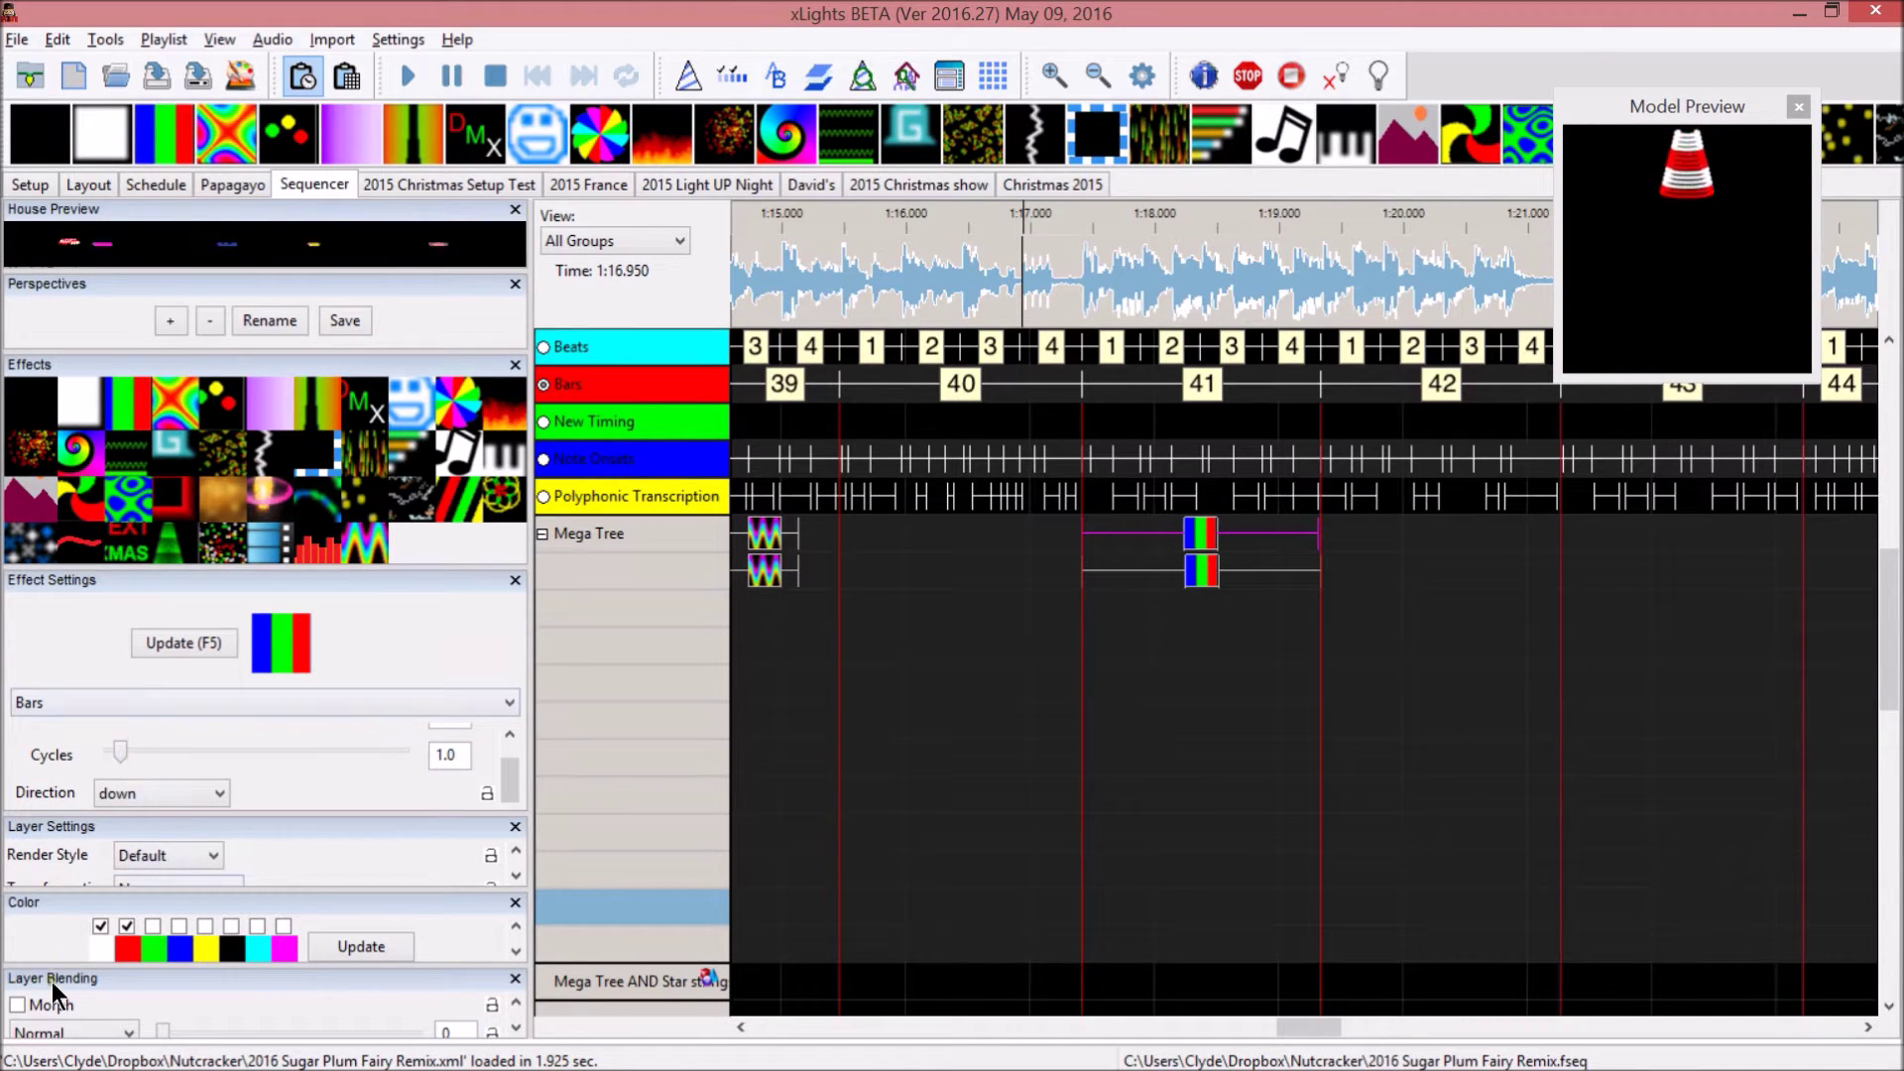
Float the Layer Settings panel beneath the Model Preview, make it taller, and close the floating Layer Blending panel.
left_click_drag(53, 982, 1533, 409)
left_click(360, 926)
left_click_drag(360, 926, 355, 699)
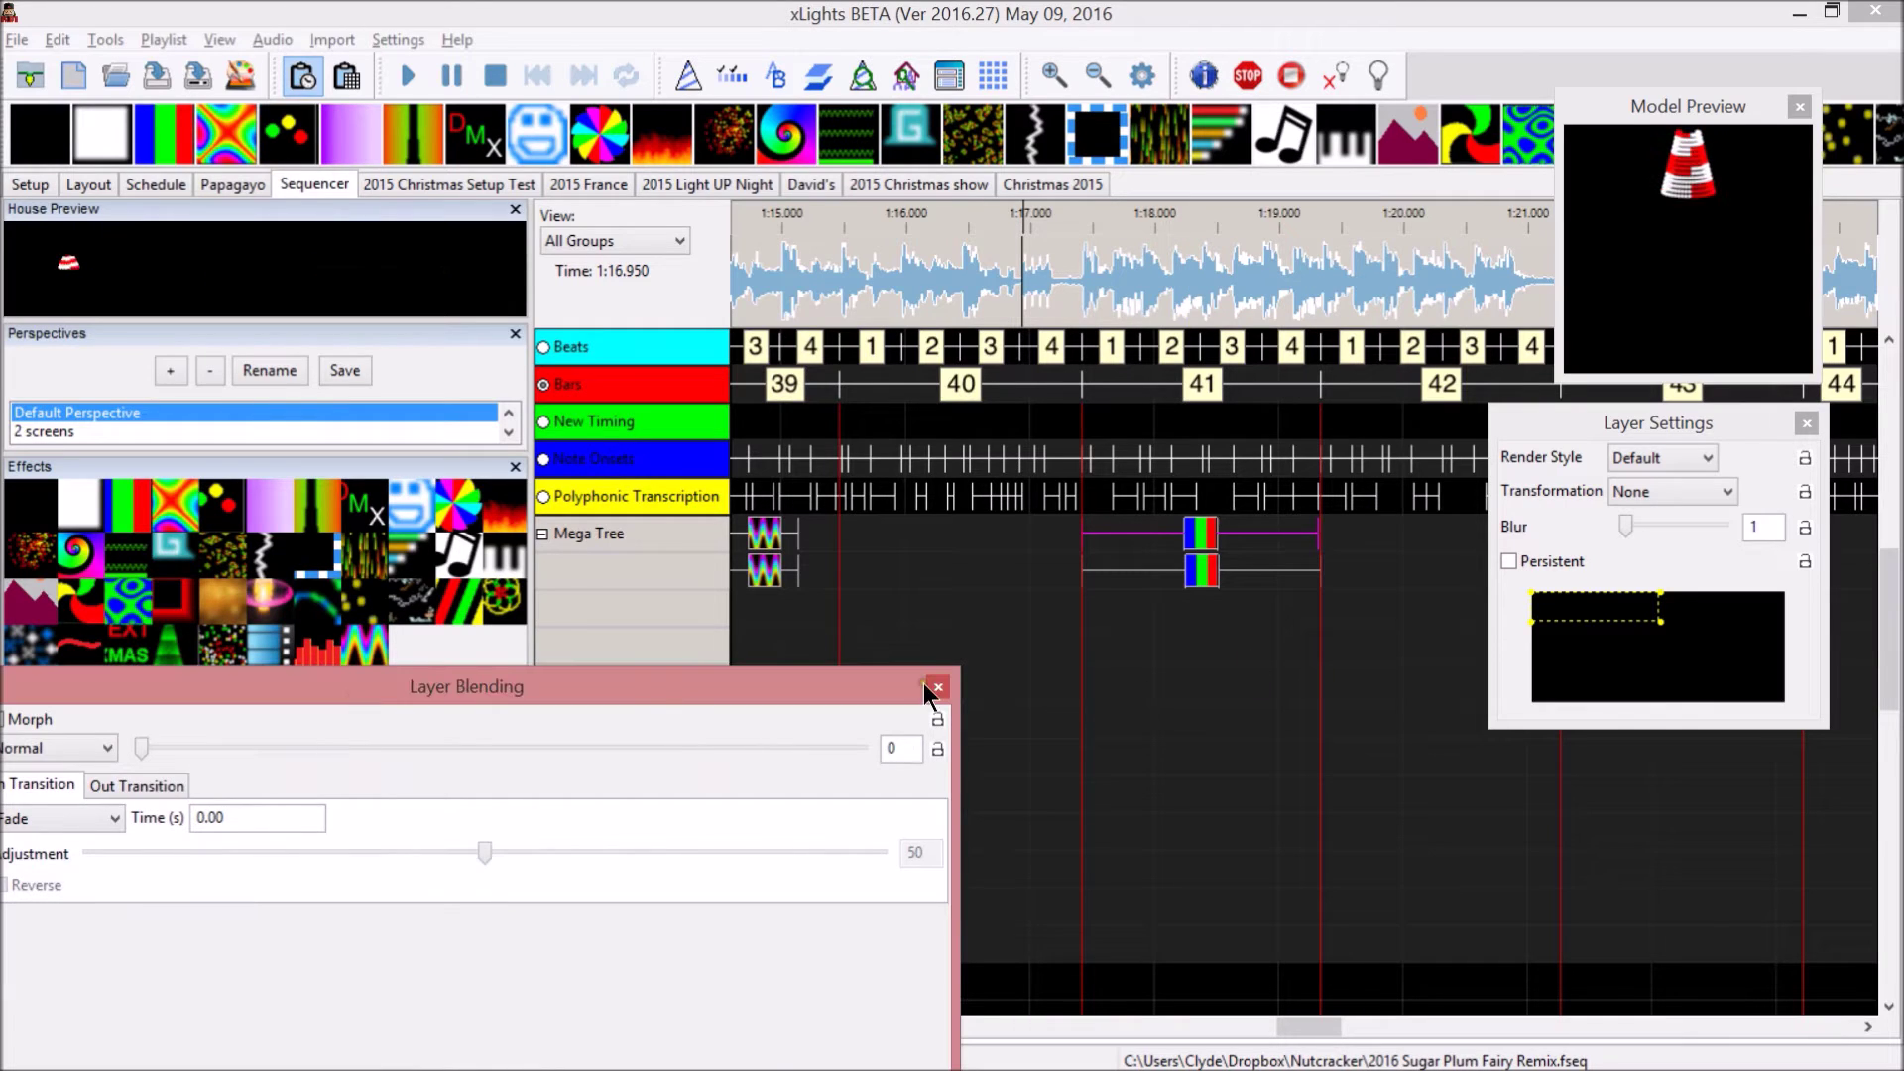
left_click(938, 687)
left_click_drag(1519, 732, 1485, 982)
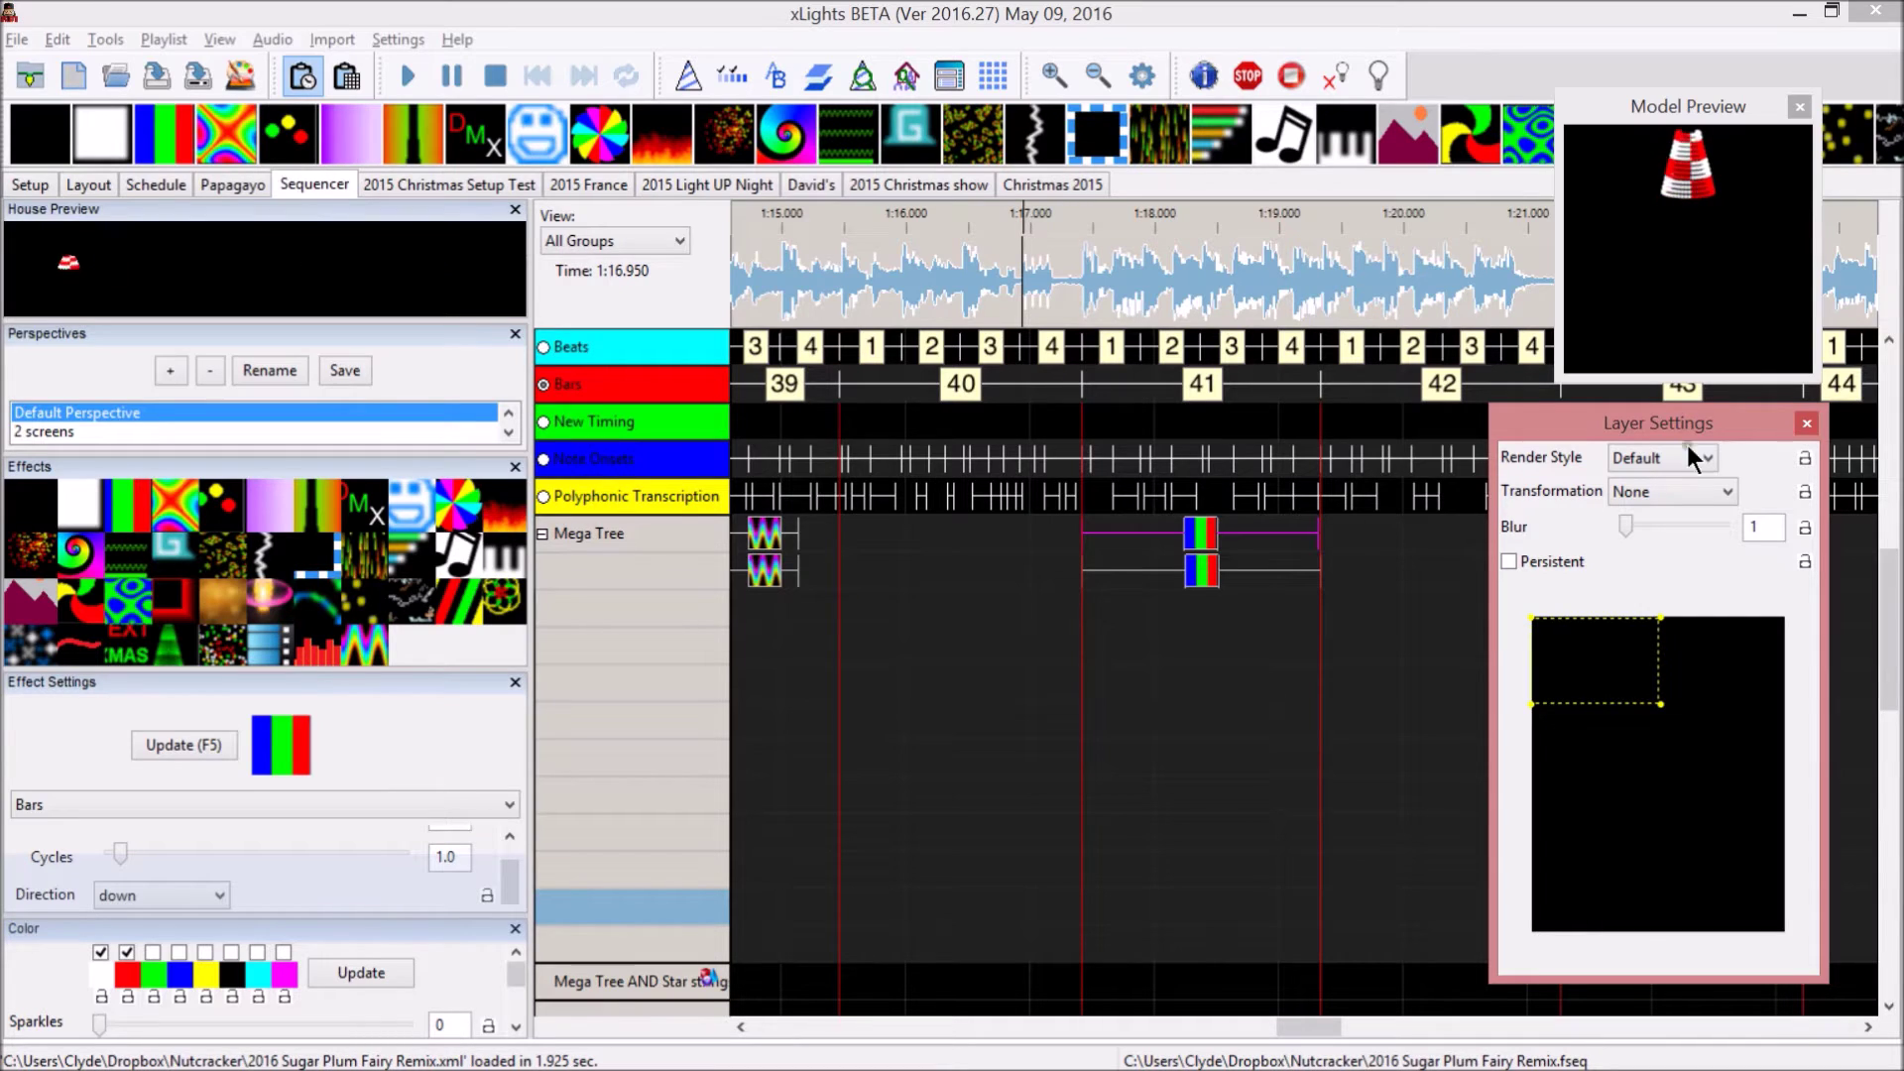
Fine-tune the sub-buffer box of the first Bars effect to about half the width and the upper quarter of the height.
left_click(1660, 703)
mouse_move(1660, 704)
left_mouse_down()
mouse_move(1637, 695)
mouse_move(1659, 700)
left_mouse_up()
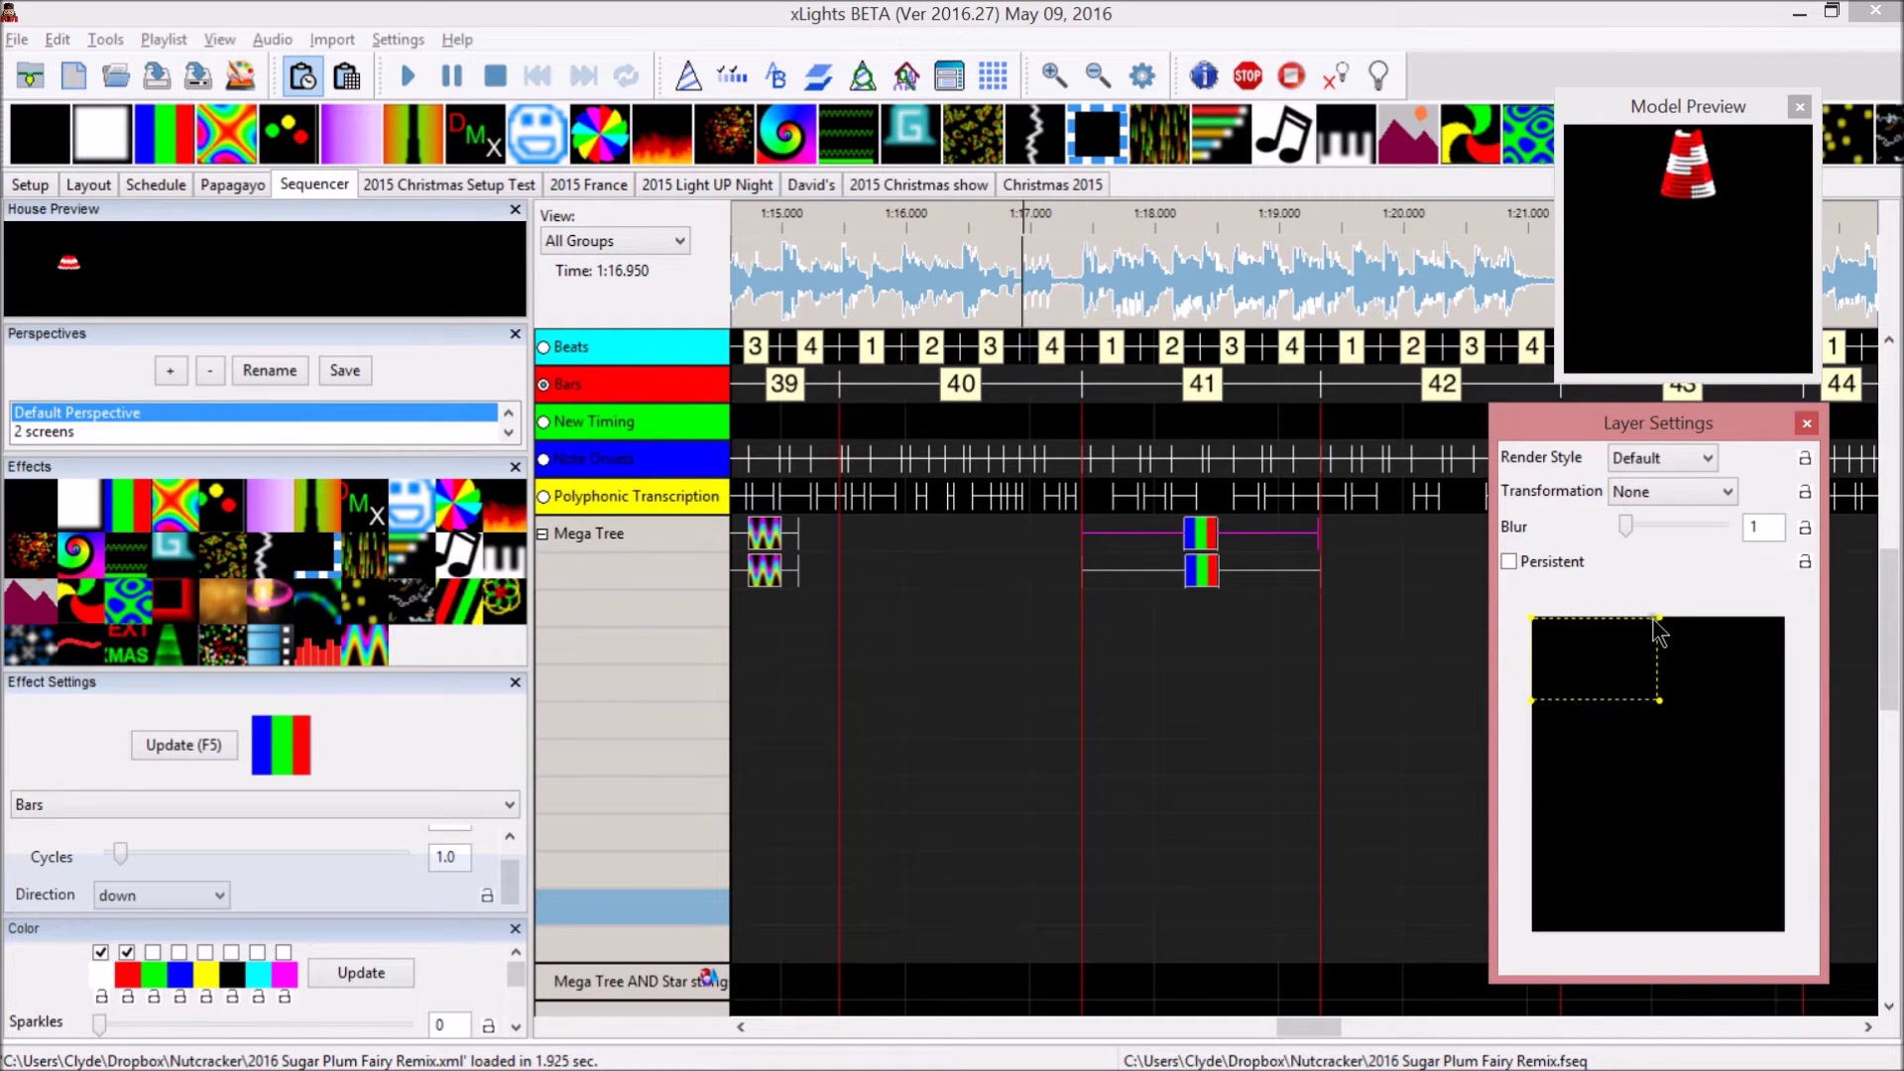
left_click_drag(1660, 618, 1651, 615)
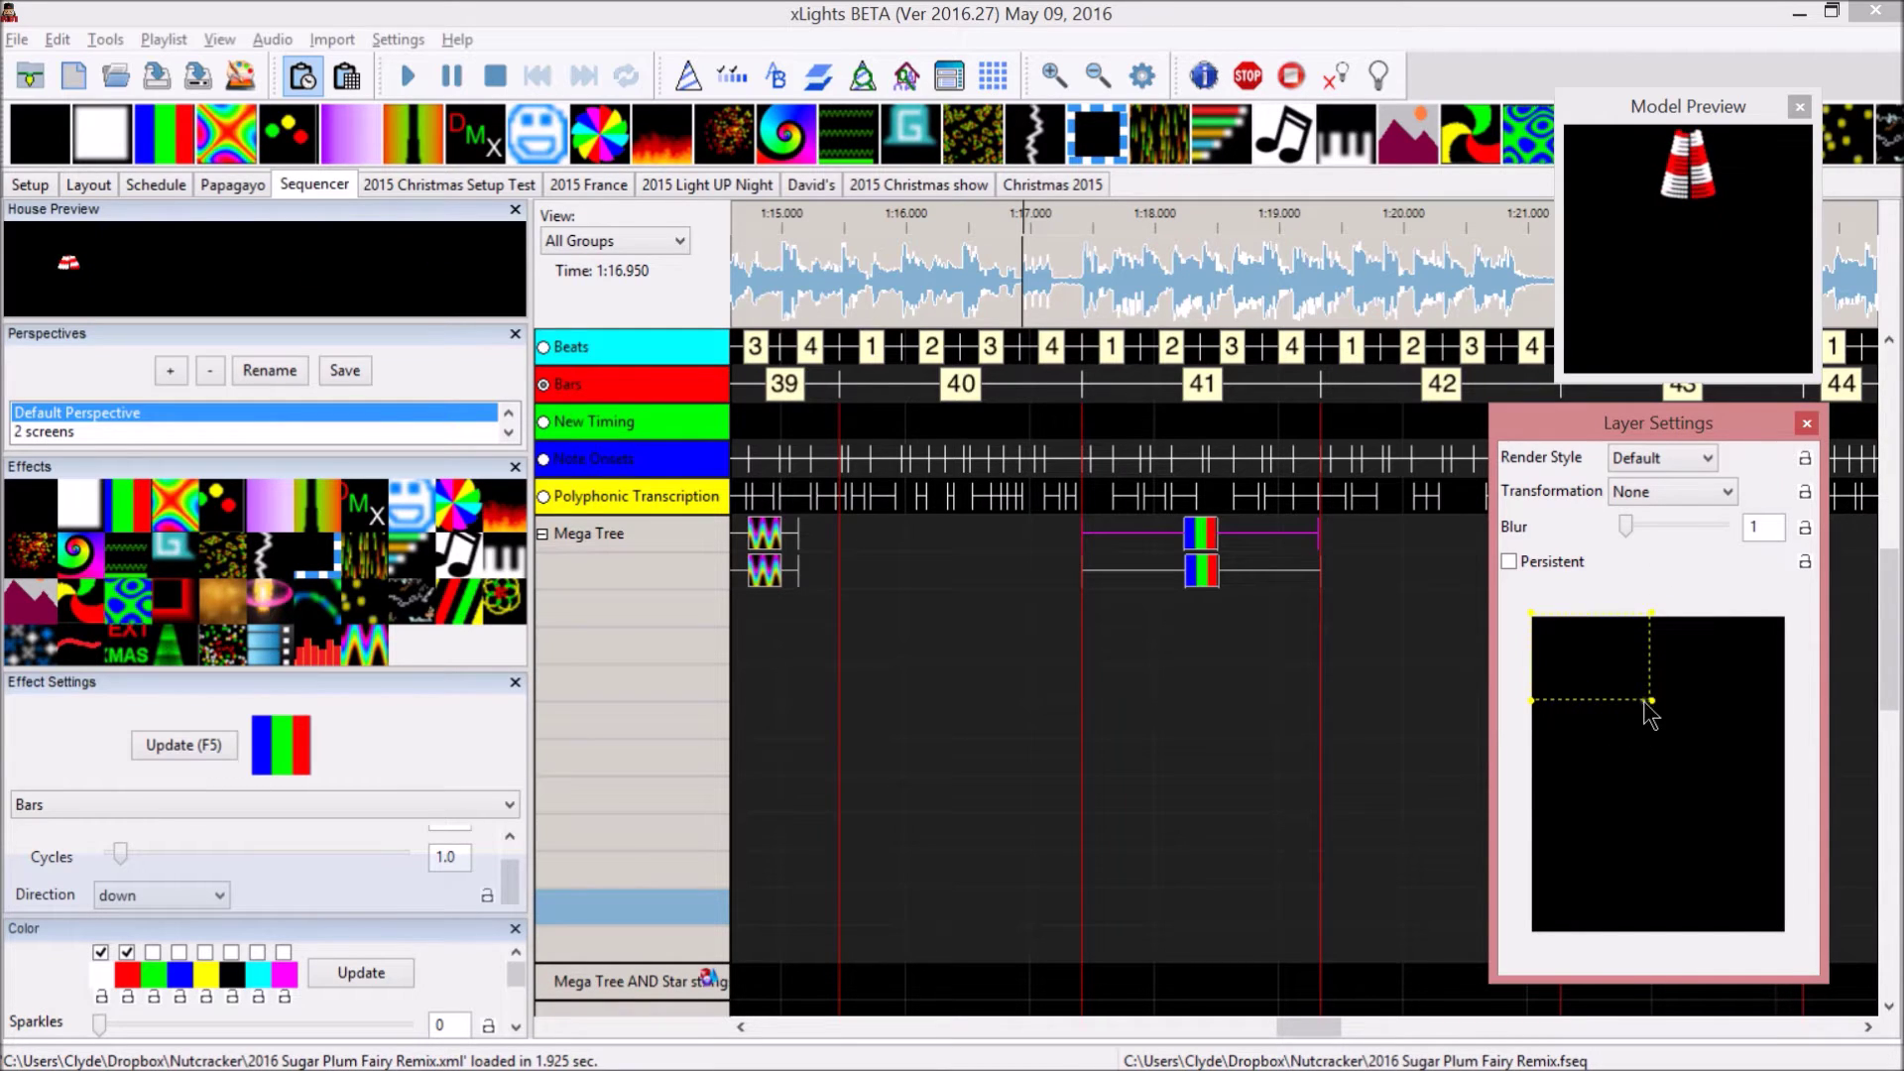
left_click_drag(1649, 700, 1661, 702)
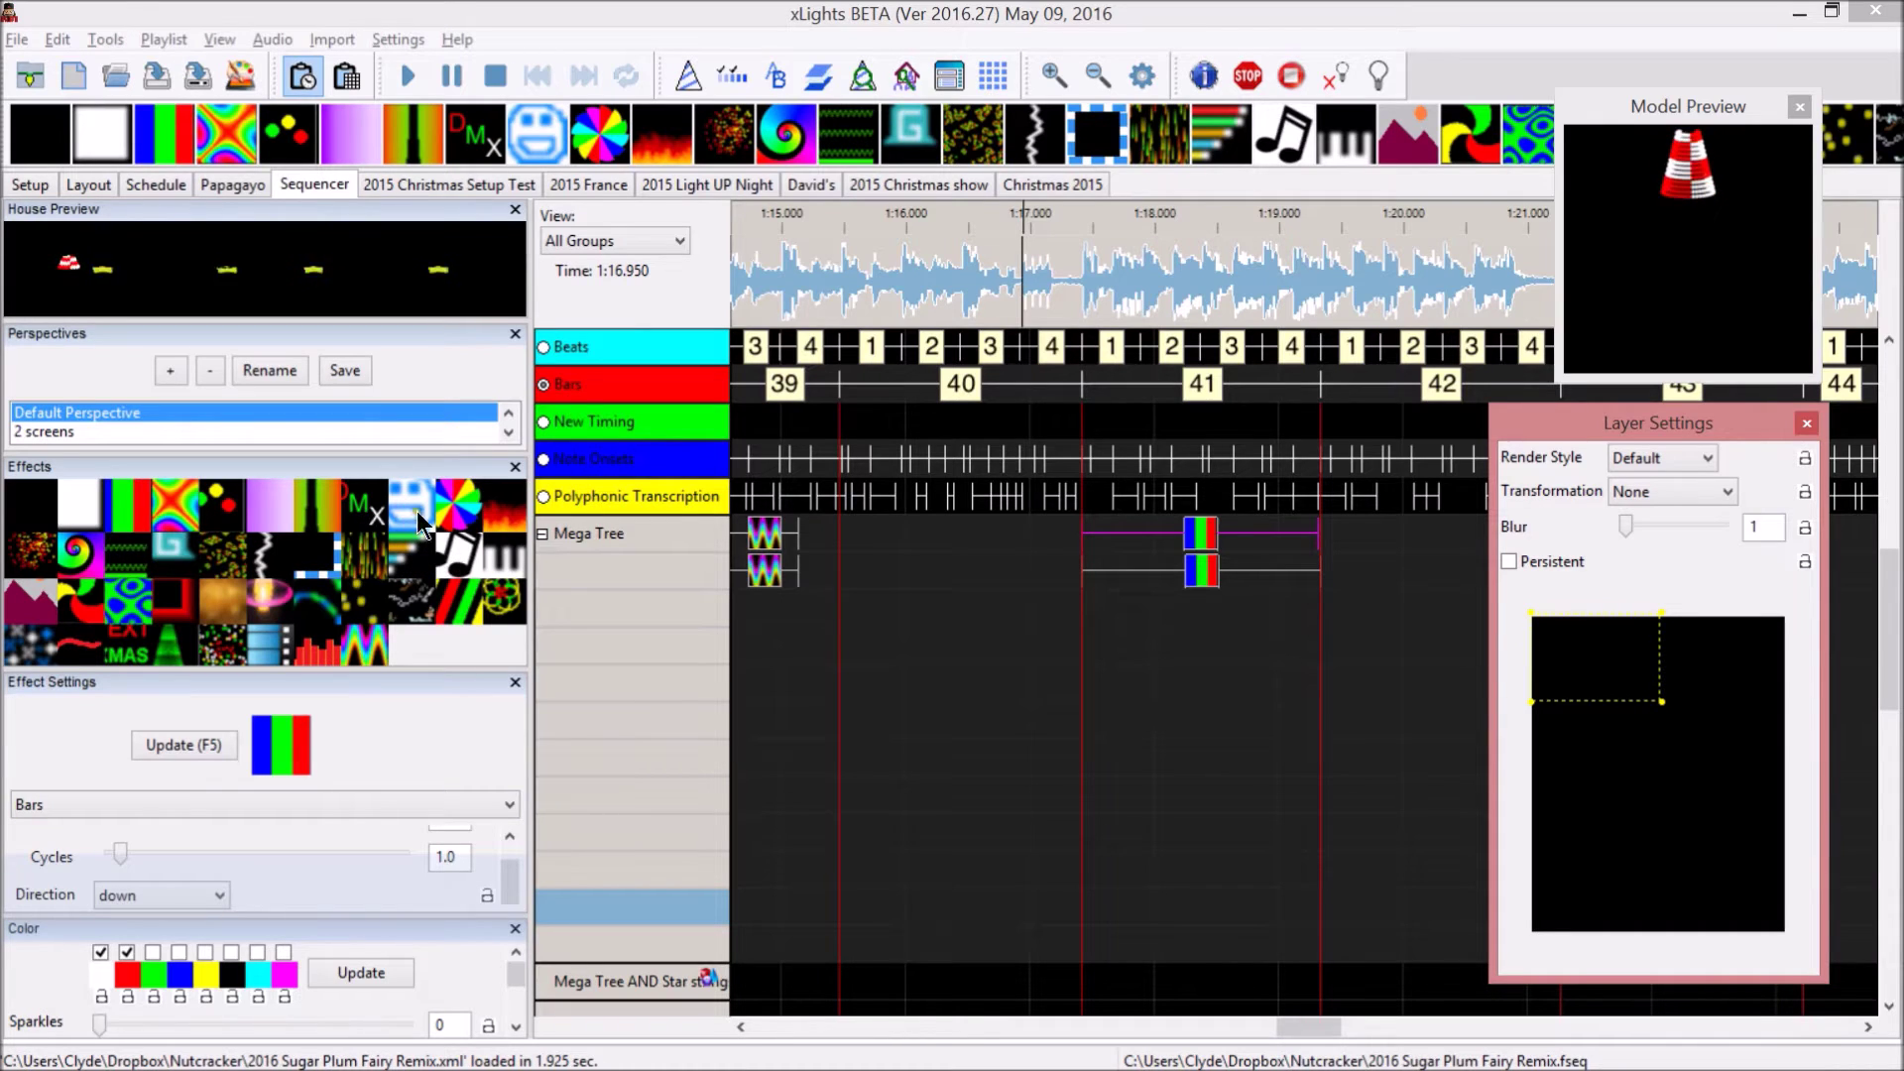
Try to place a Fan effect on the third Mega Tree layer at bar 41, and float the Model Preview again.
left_click_drag(476, 509, 1200, 610)
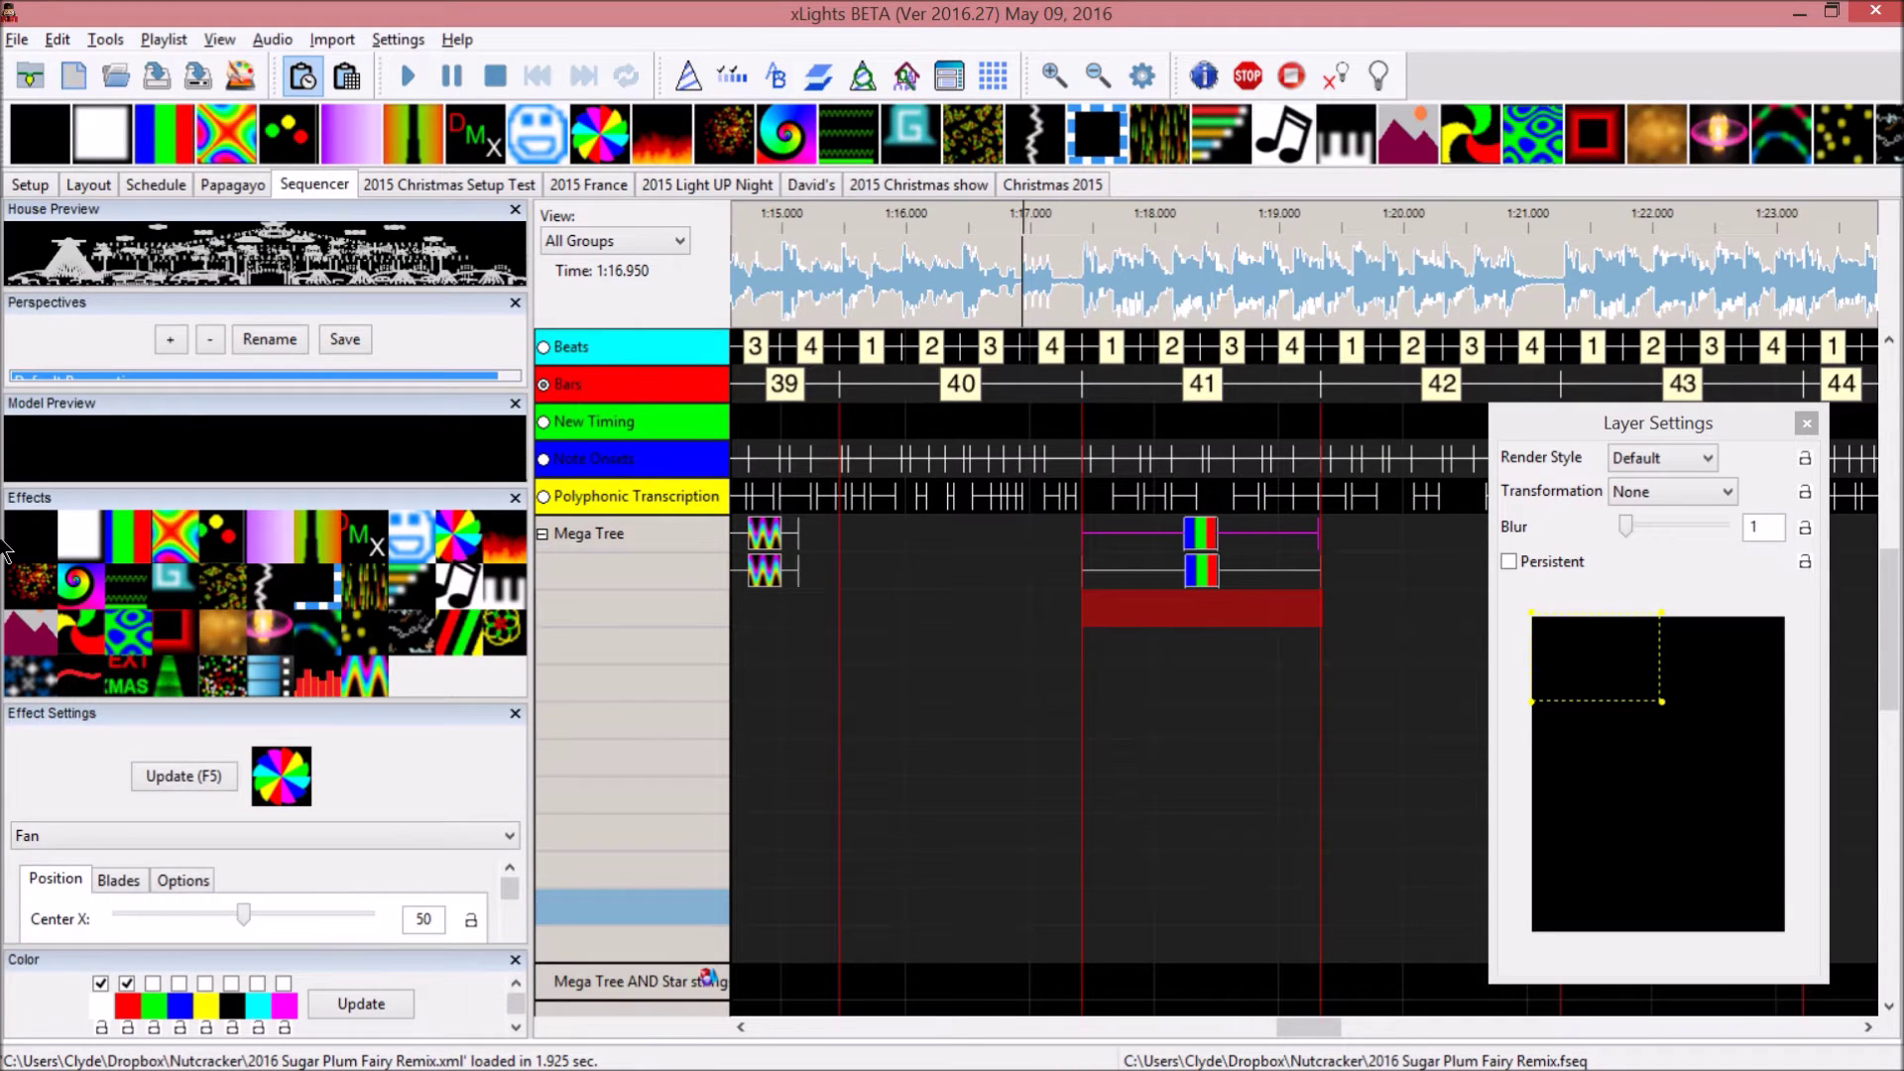
left_click_drag(122, 416, 1513, 74)
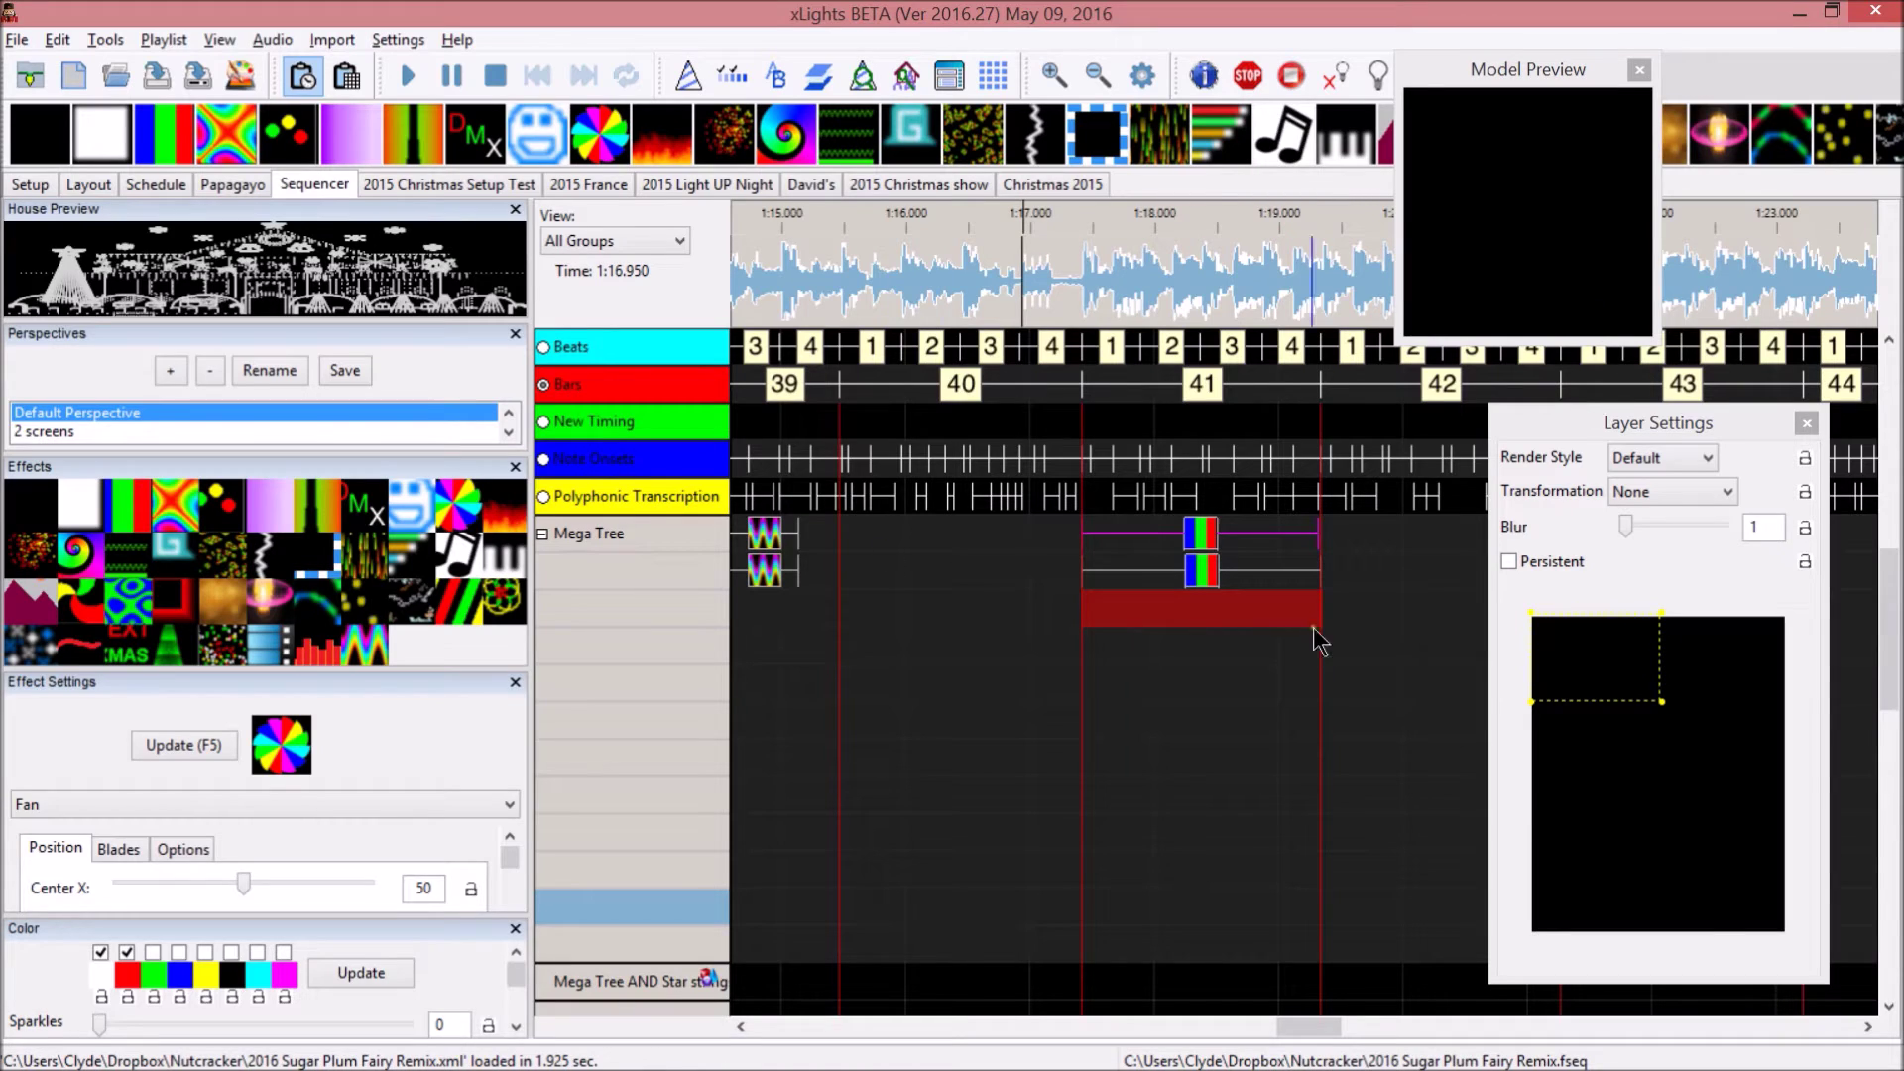
left_click(1201, 536)
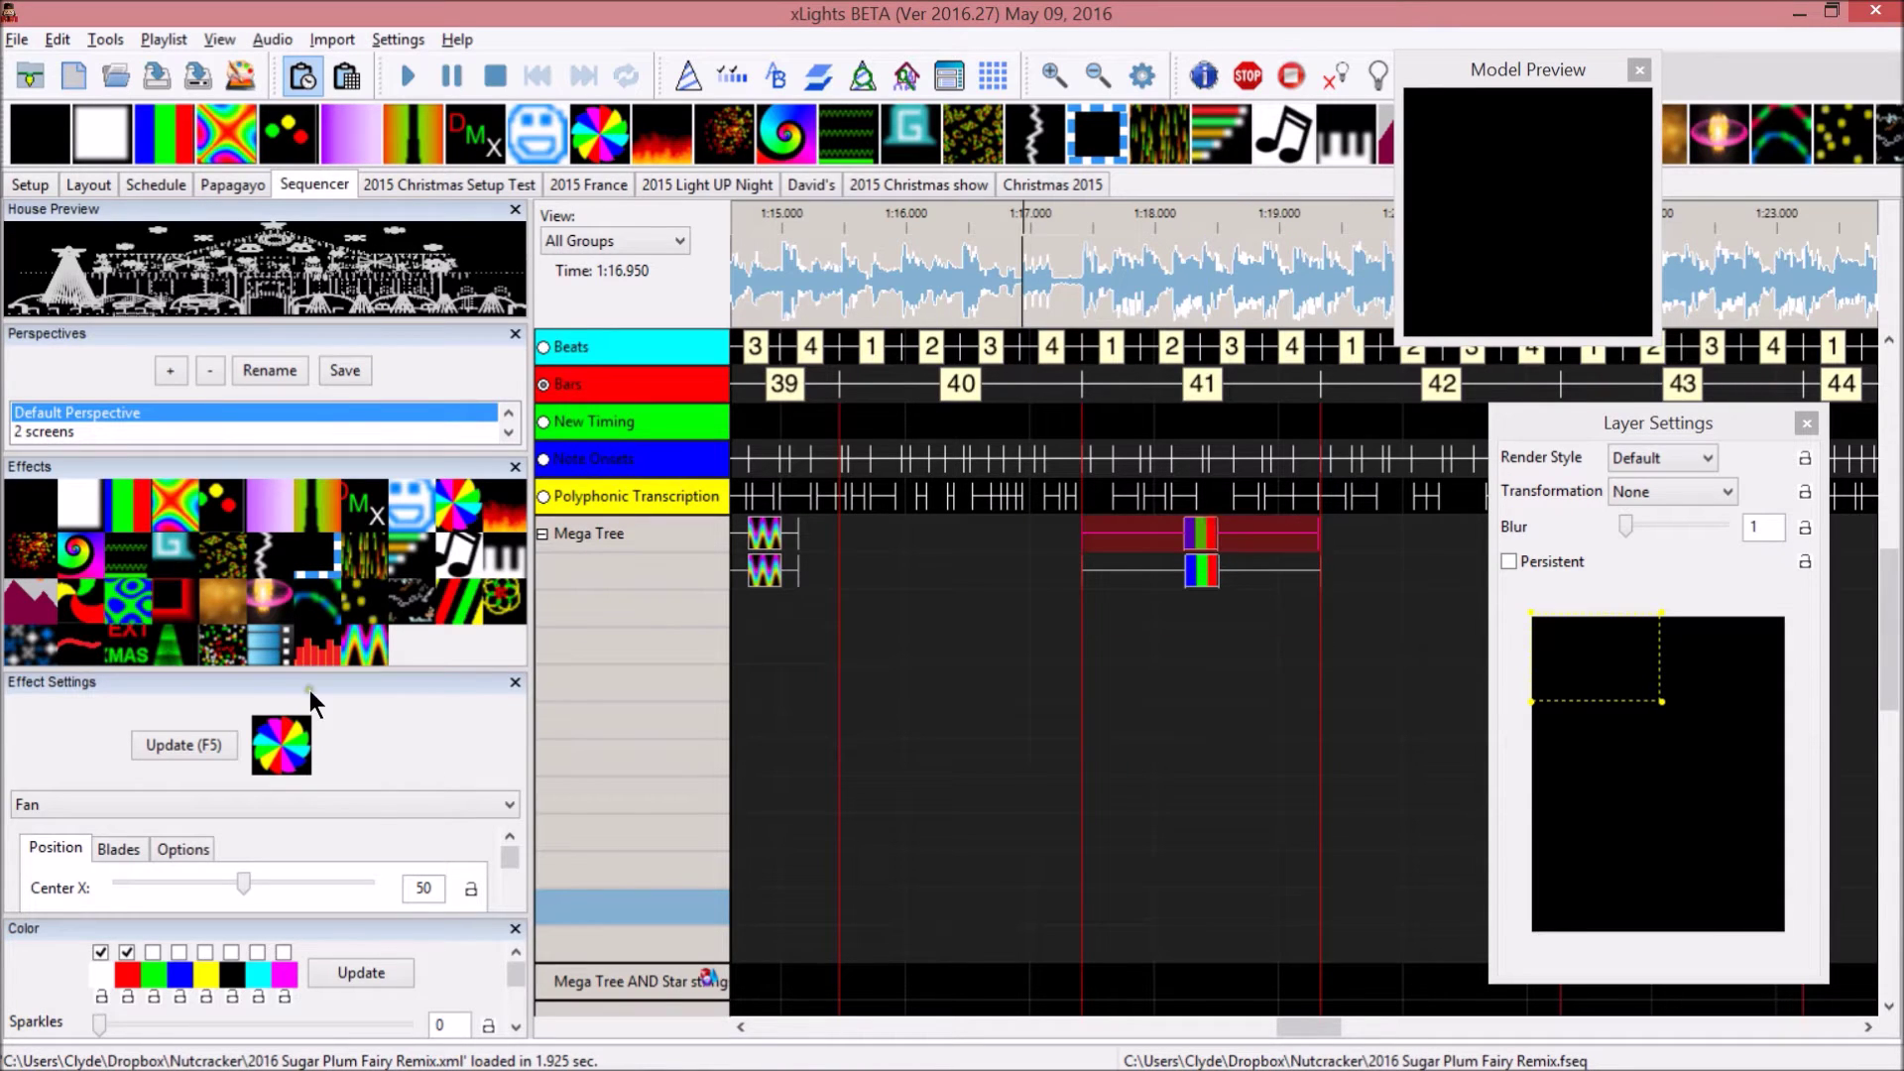
Add a Curtain effect to the third Mega Tree layer at bar 41 and restrict its sub-buffer to a left-half band below the Bars region.
left_click_drag(310, 513, 1289, 627)
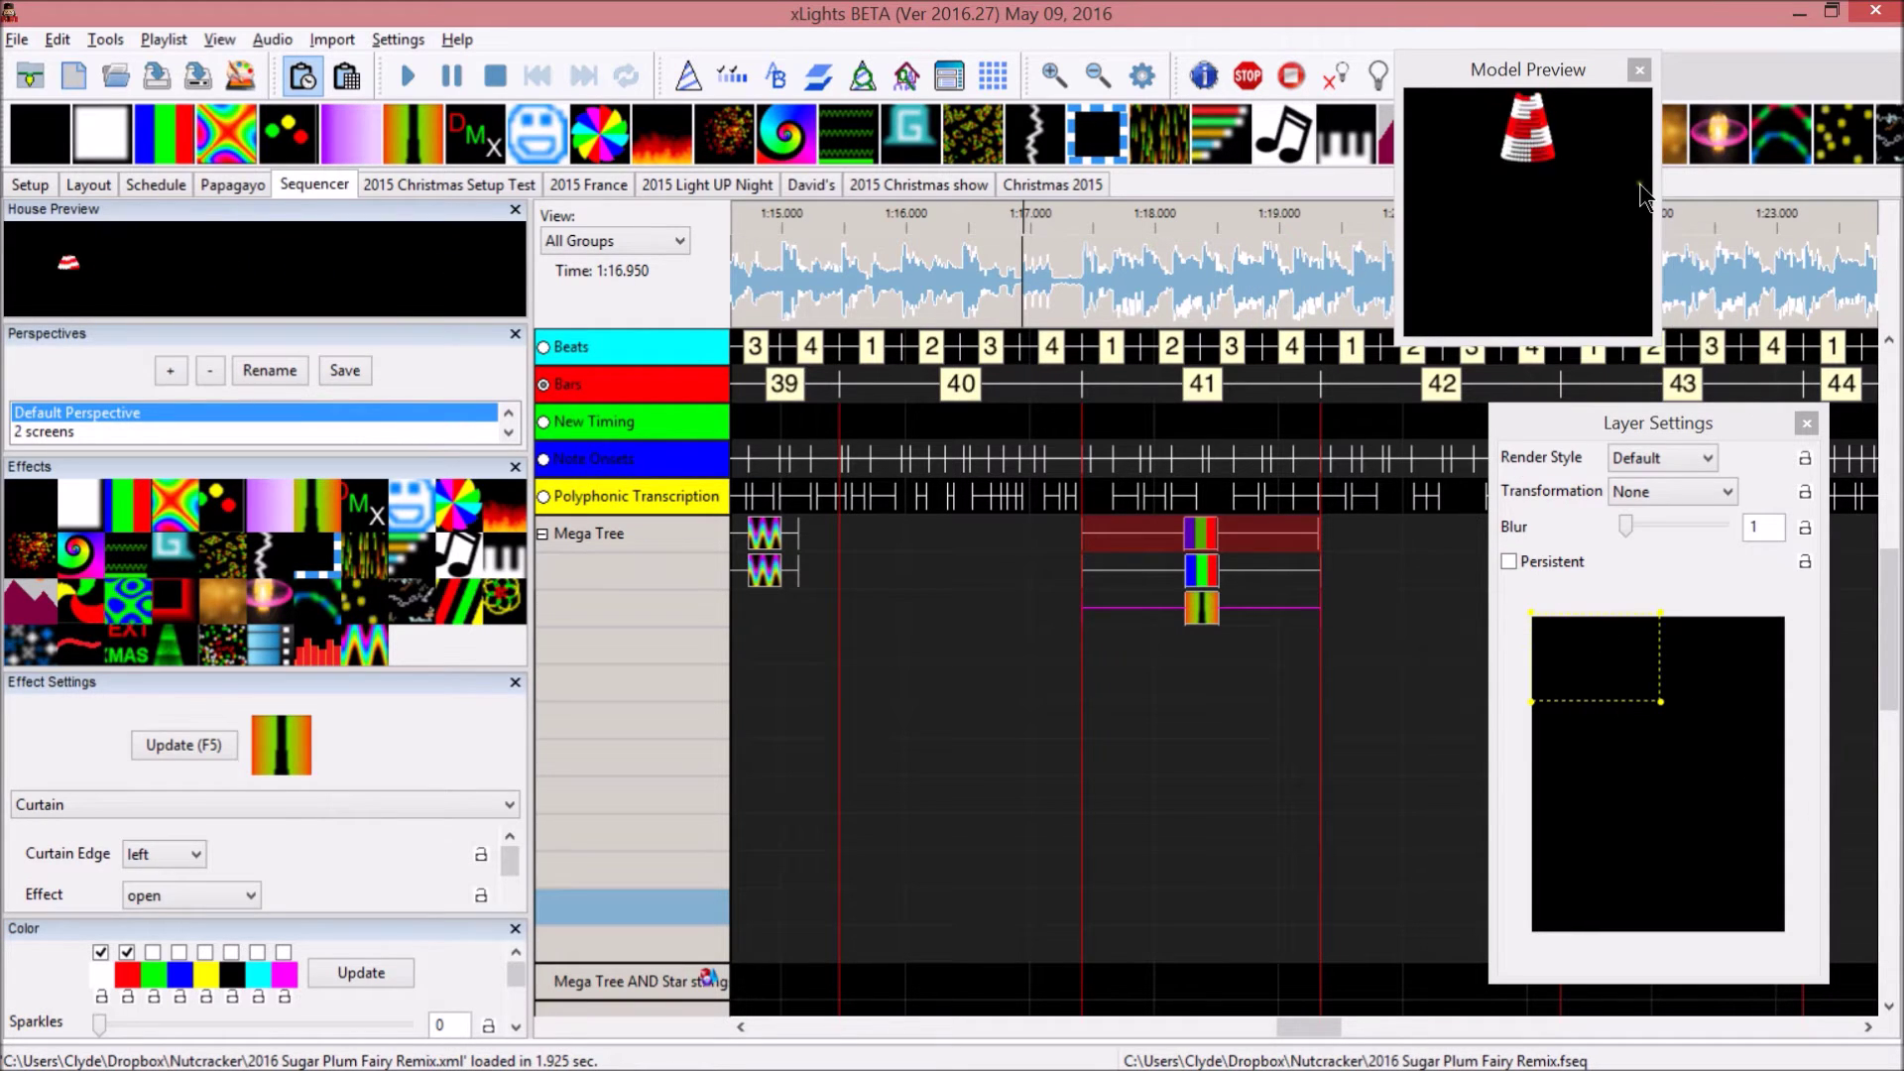
left_click(1196, 532)
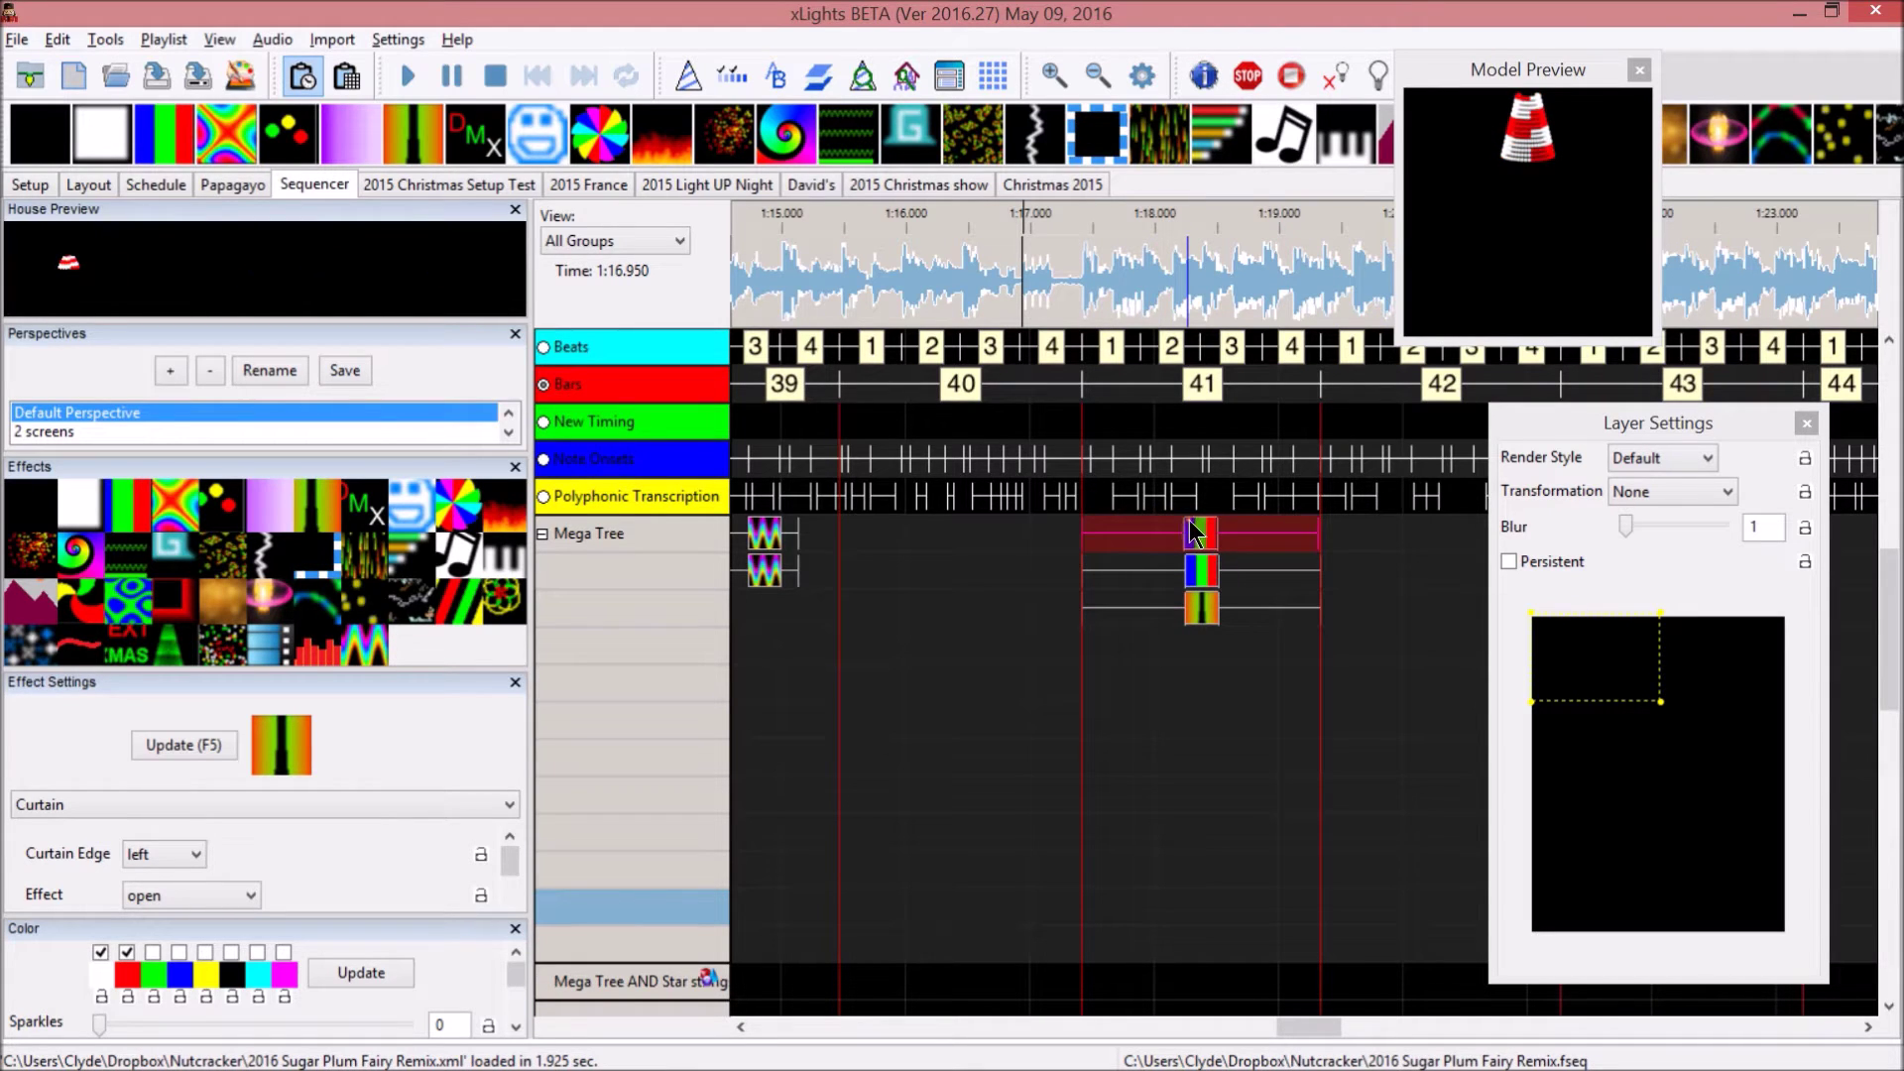
left_click(1197, 619)
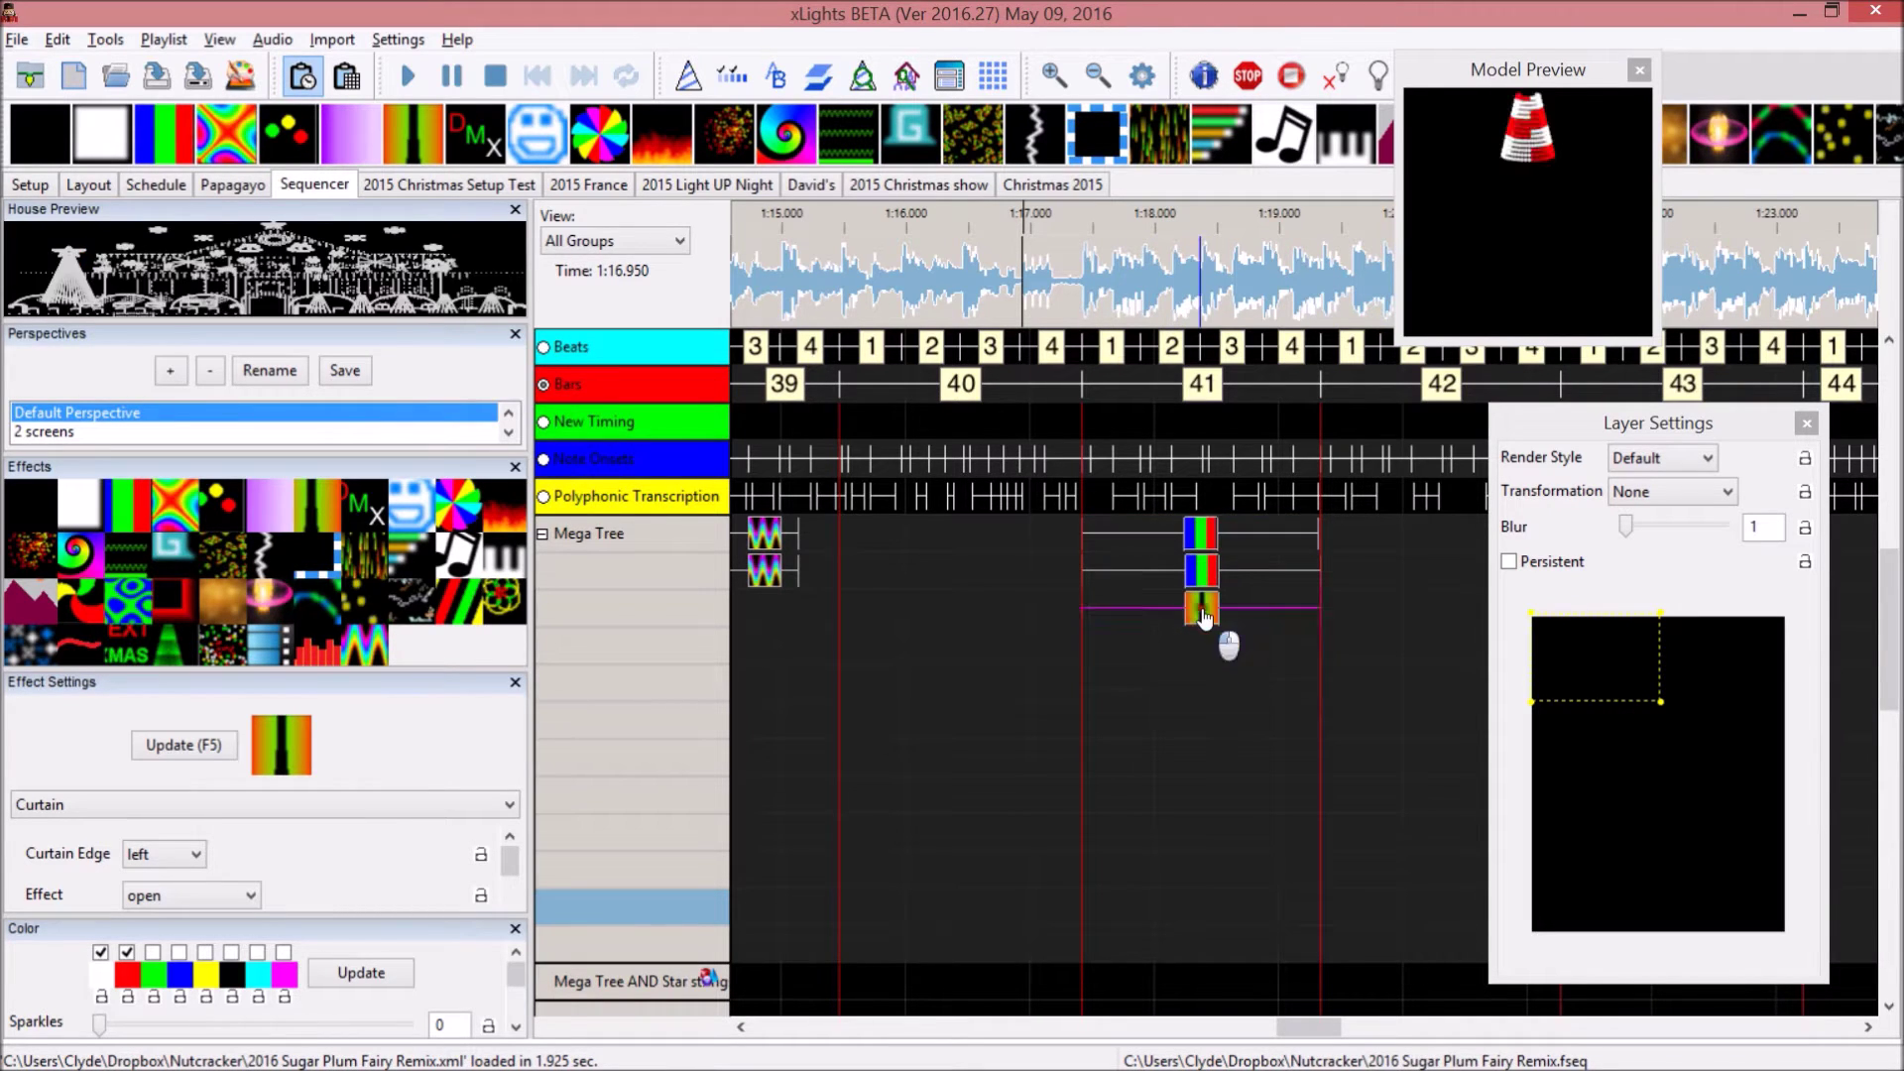
left_click_drag(1662, 702, 1662, 792)
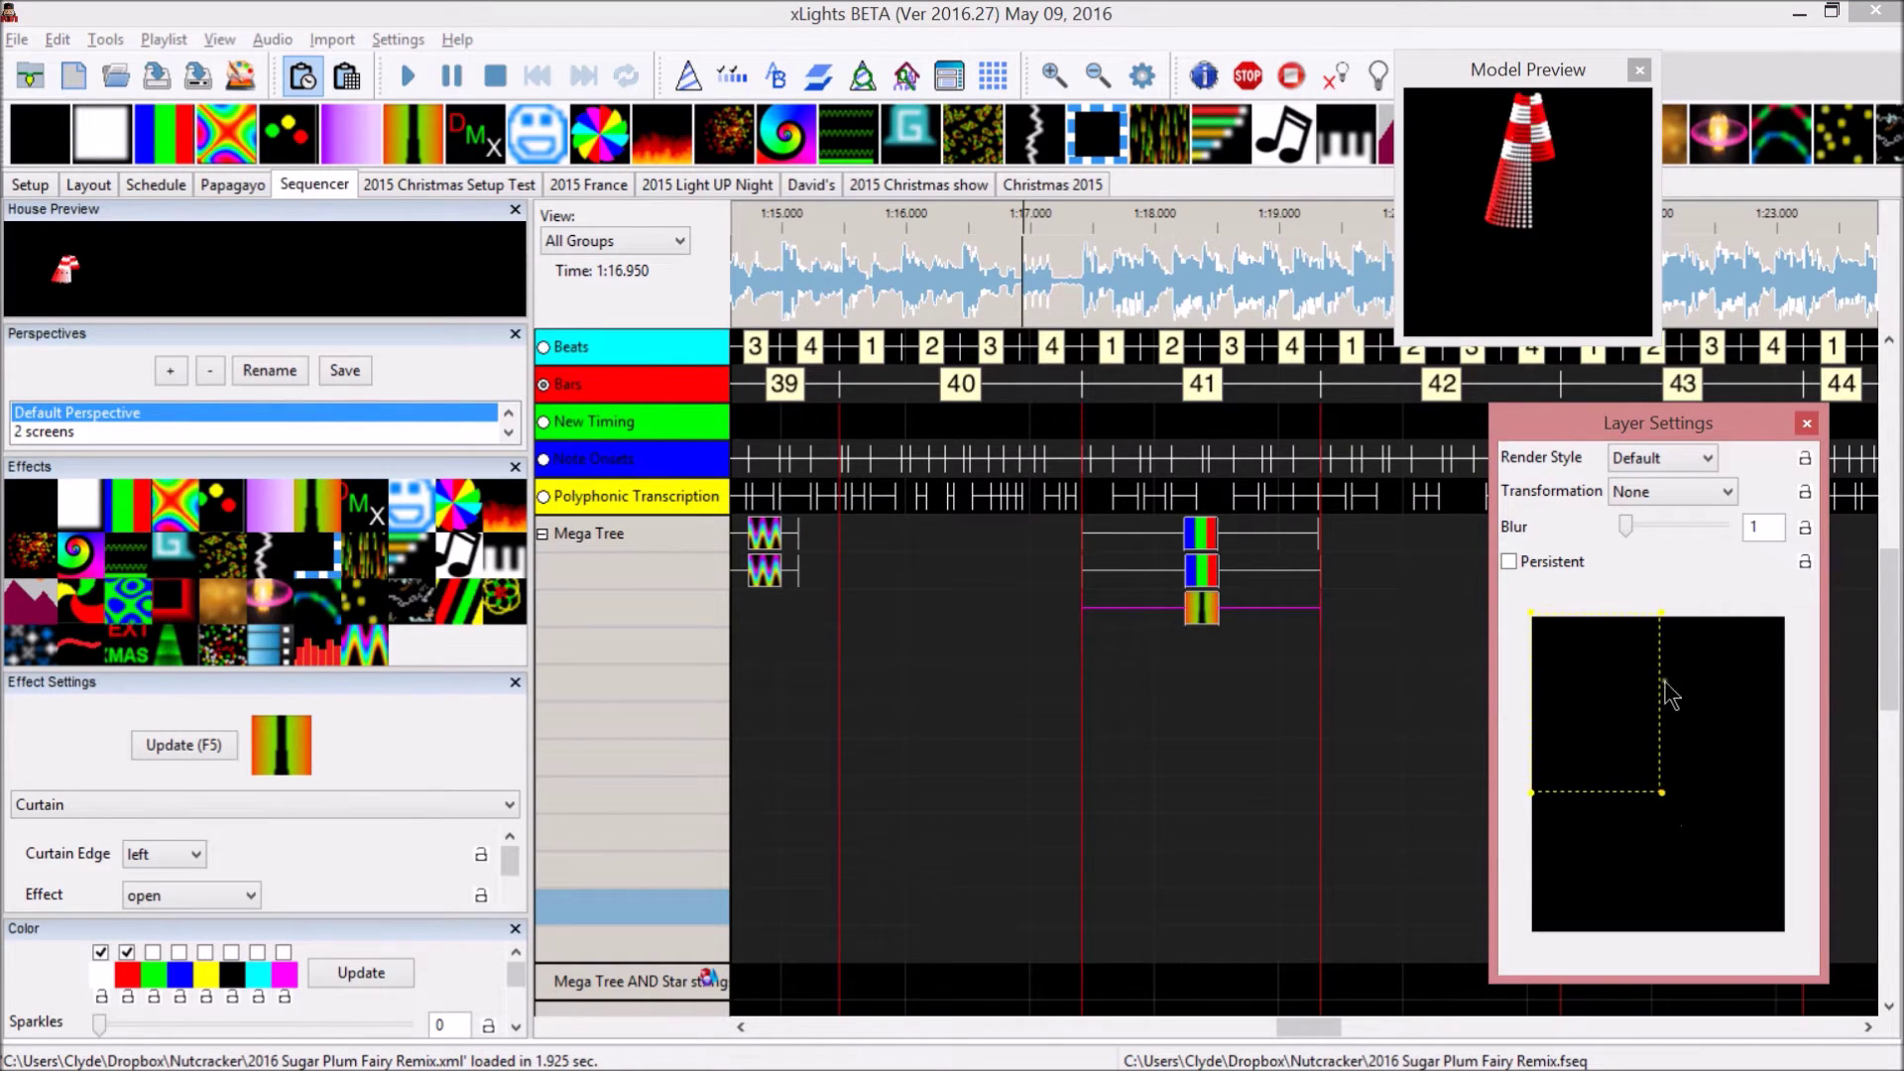
left_click_drag(1662, 614, 1661, 713)
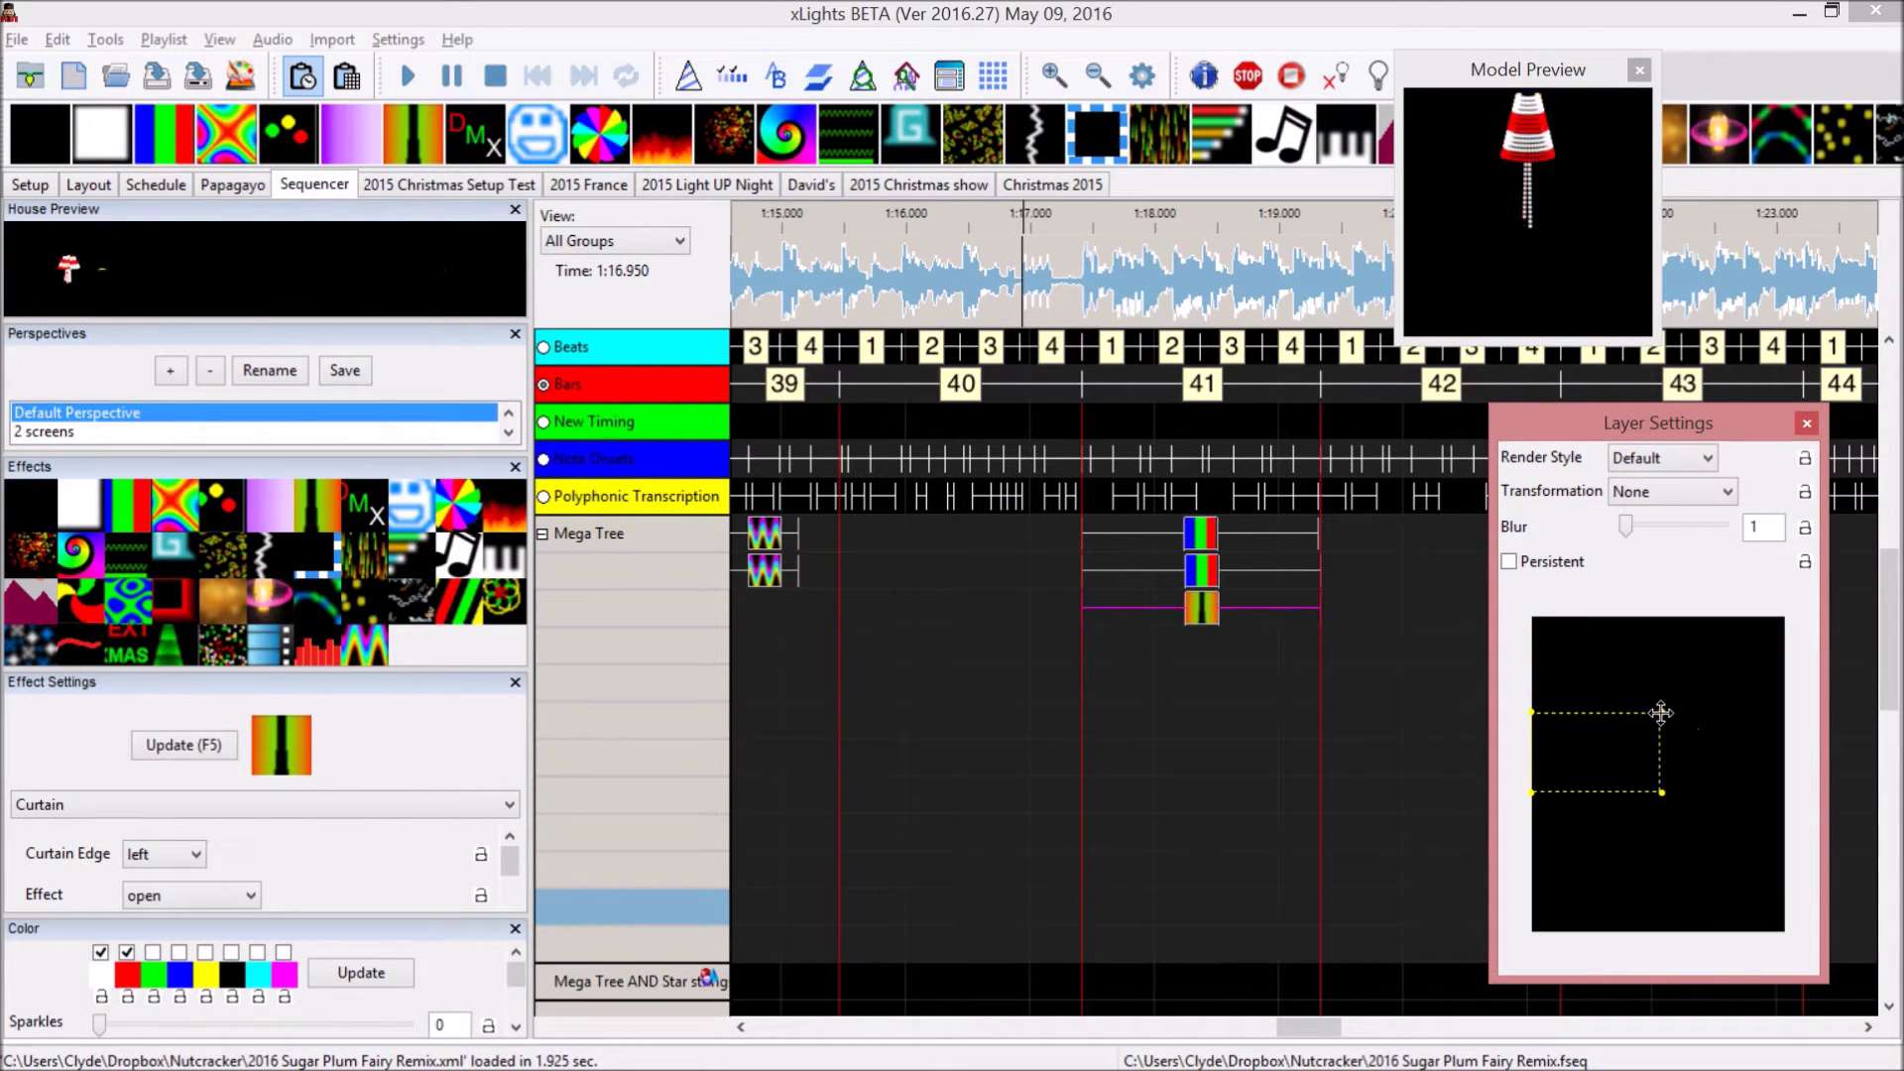
left_click_drag(1661, 713, 1661, 713)
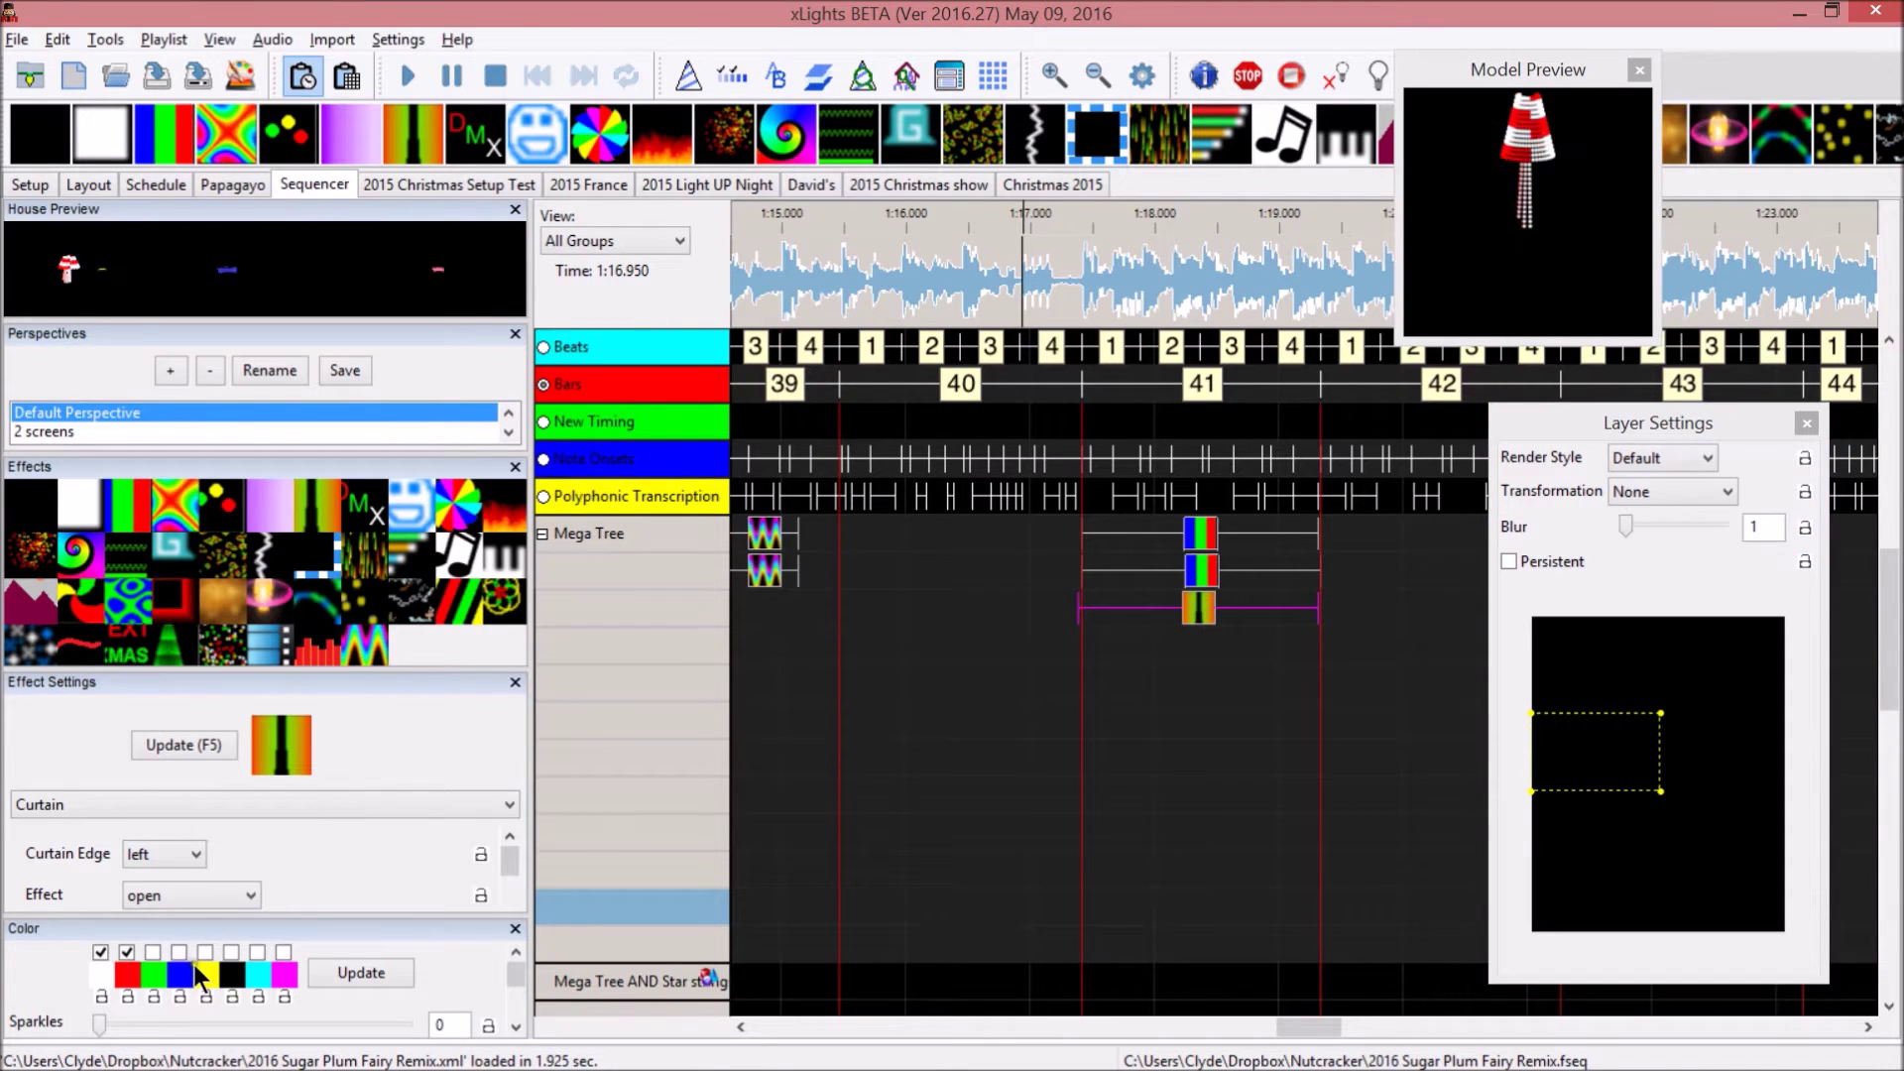
Color the Curtain effect red and green instead of white and red, and set its swag width to 0.
left_click(100, 953)
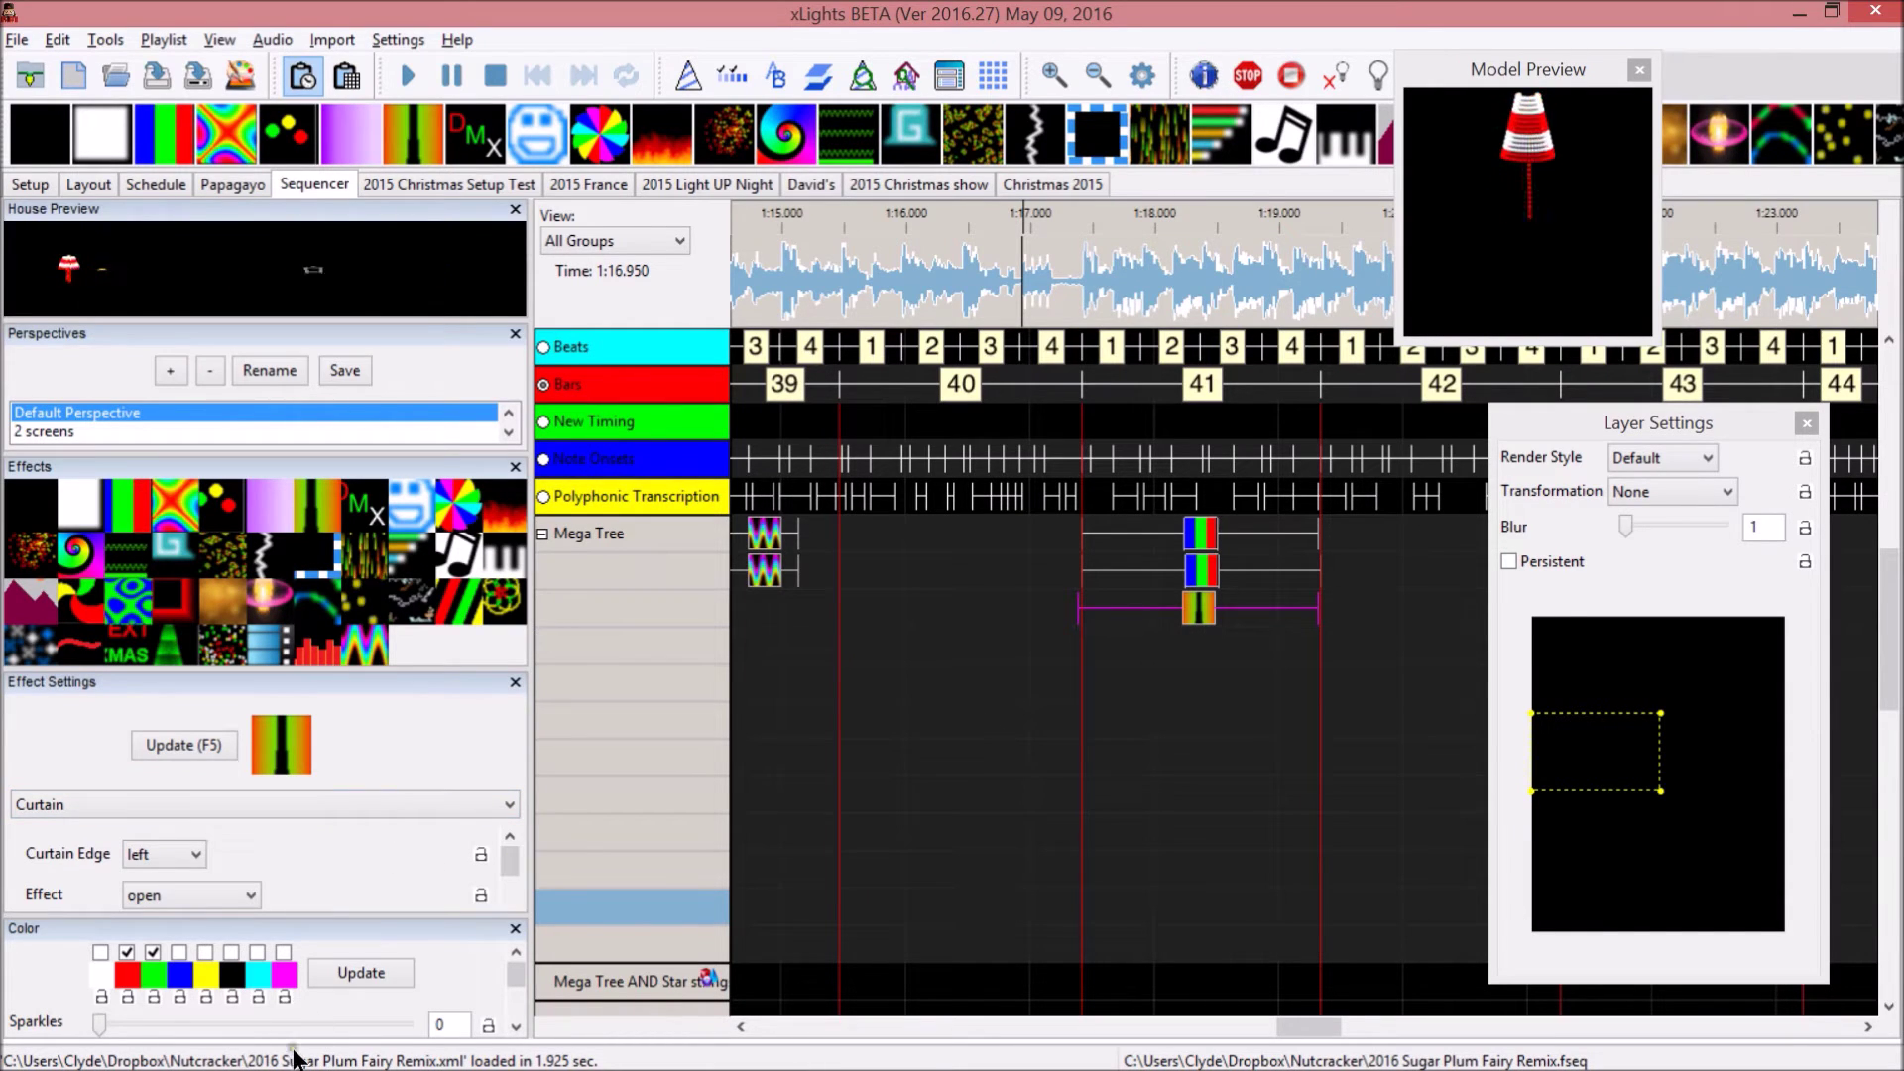
left_click_drag(514, 877, 516, 887)
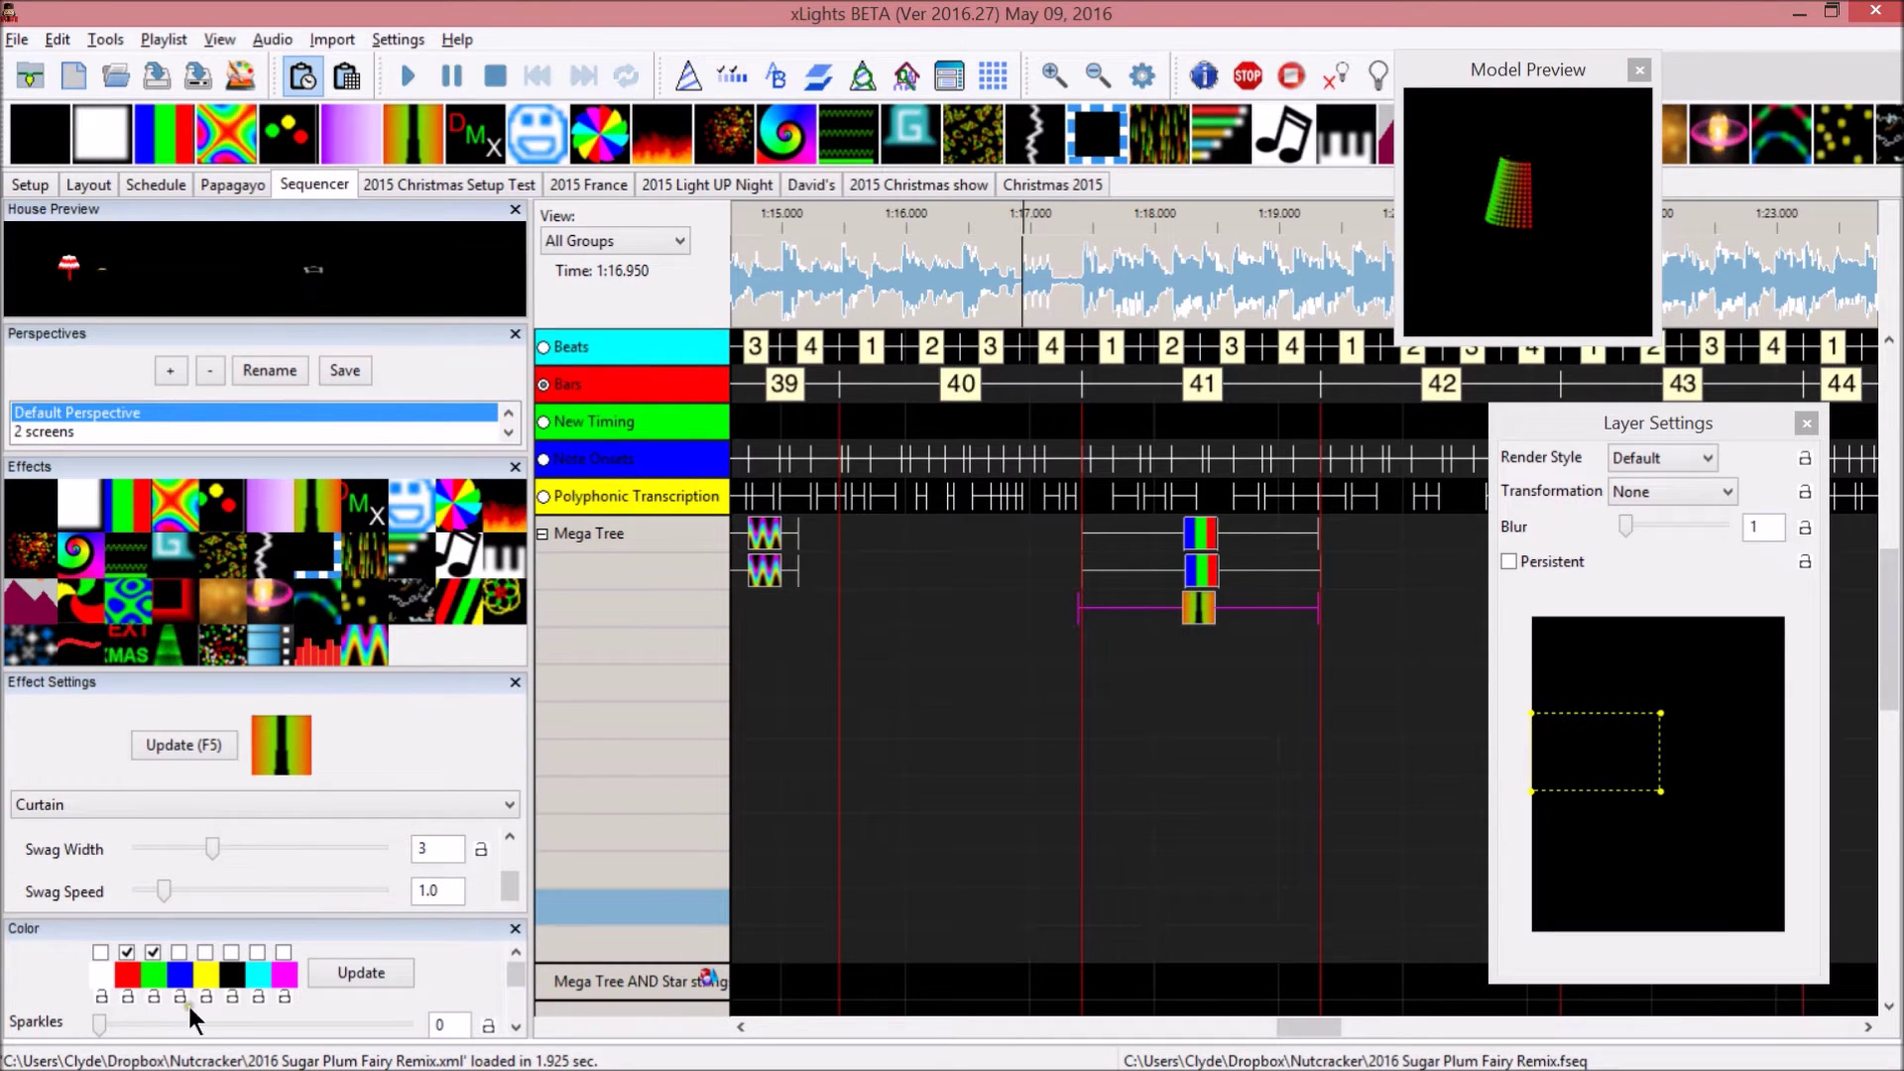
left_click_drag(218, 849, 211, 853)
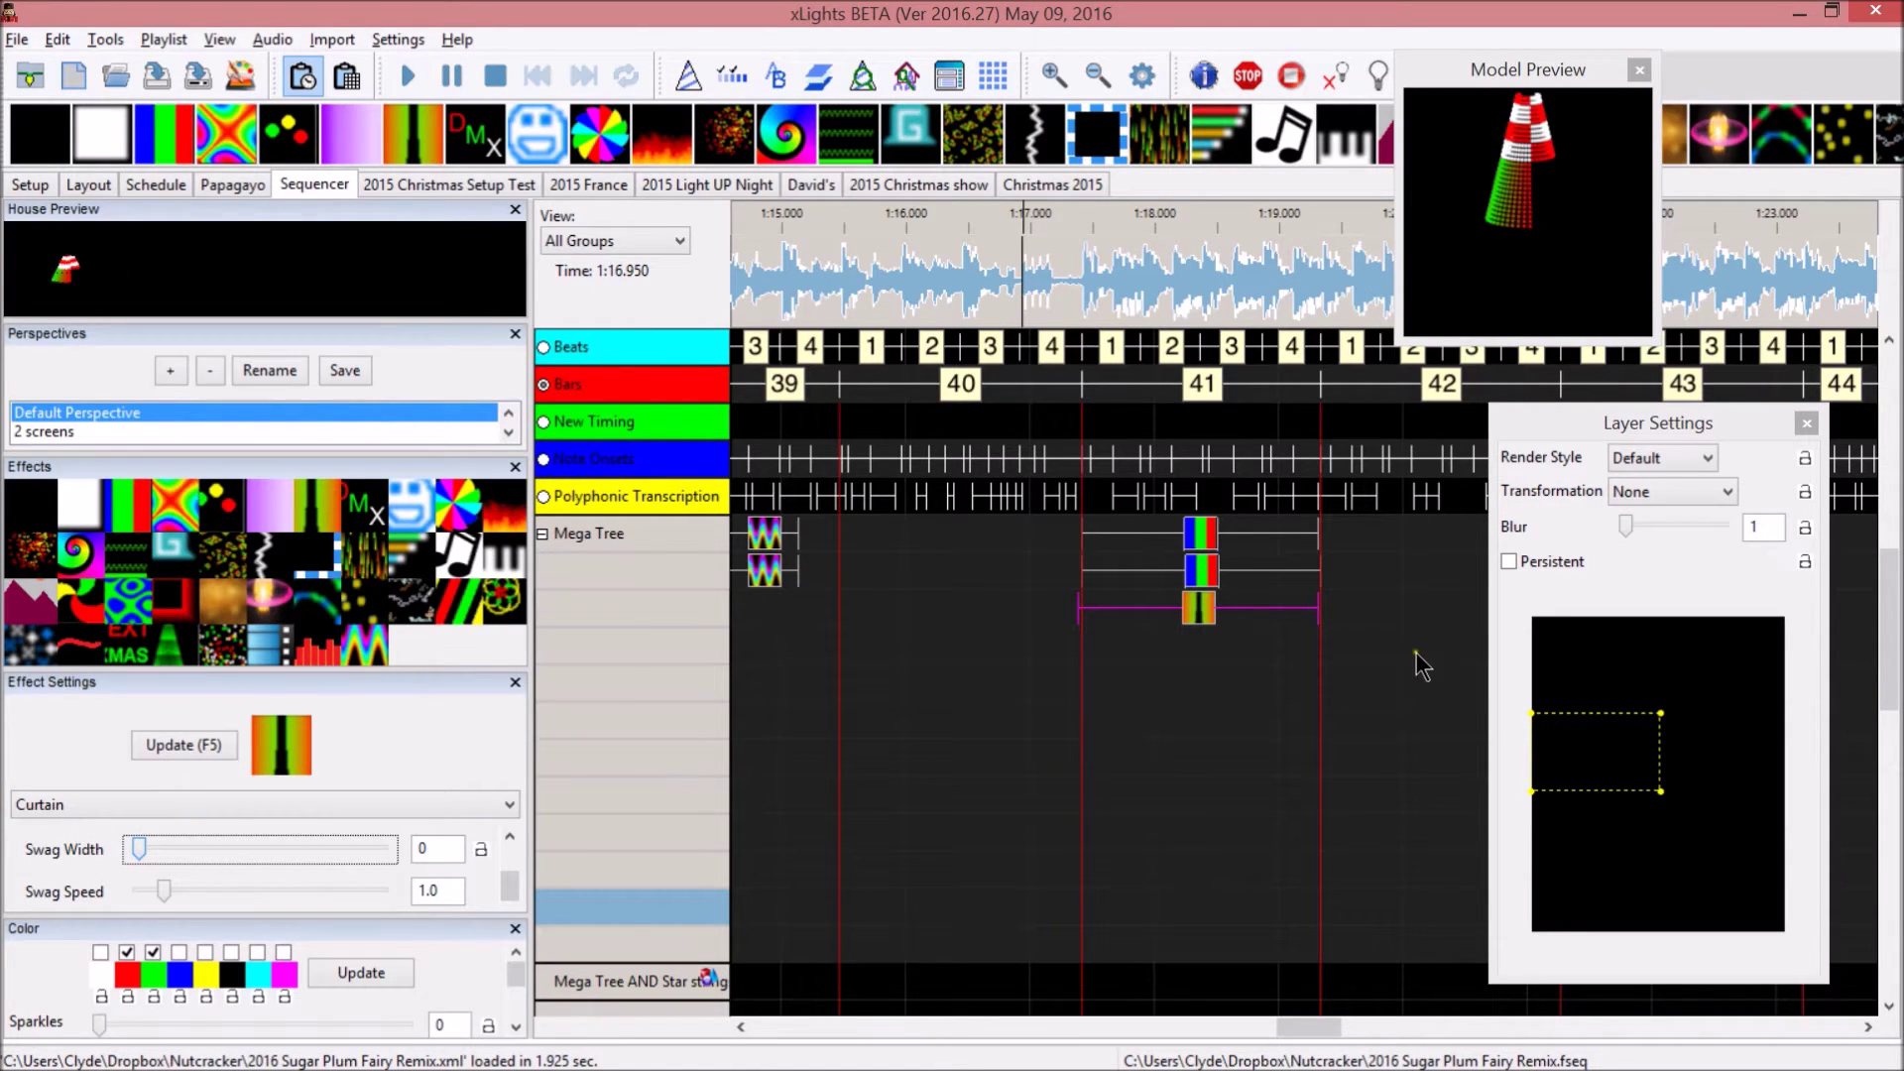
Set the Curtain effect's swag speed to 2.0 and enable Repeat.
double_click(455, 891)
left_click(159, 891)
scroll(159, 891, "down", 2)
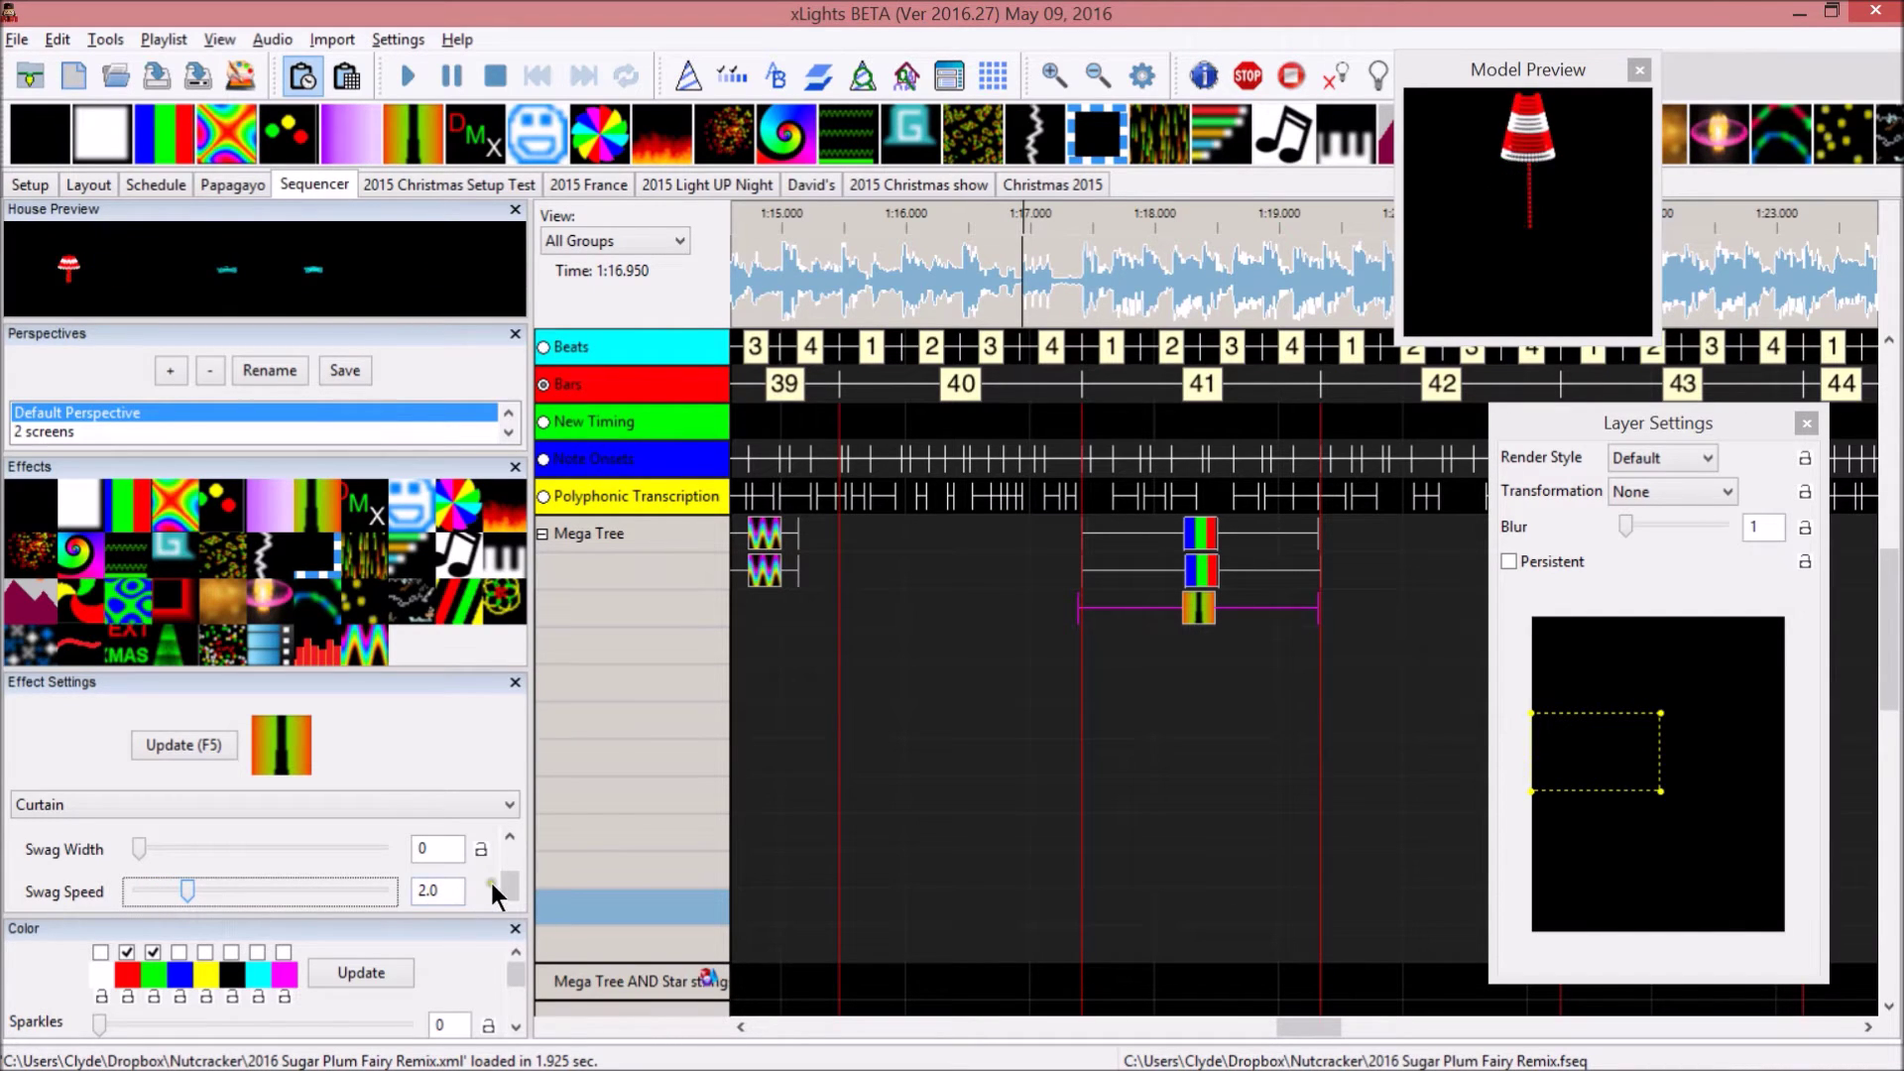
scroll(508, 883, "down", 1)
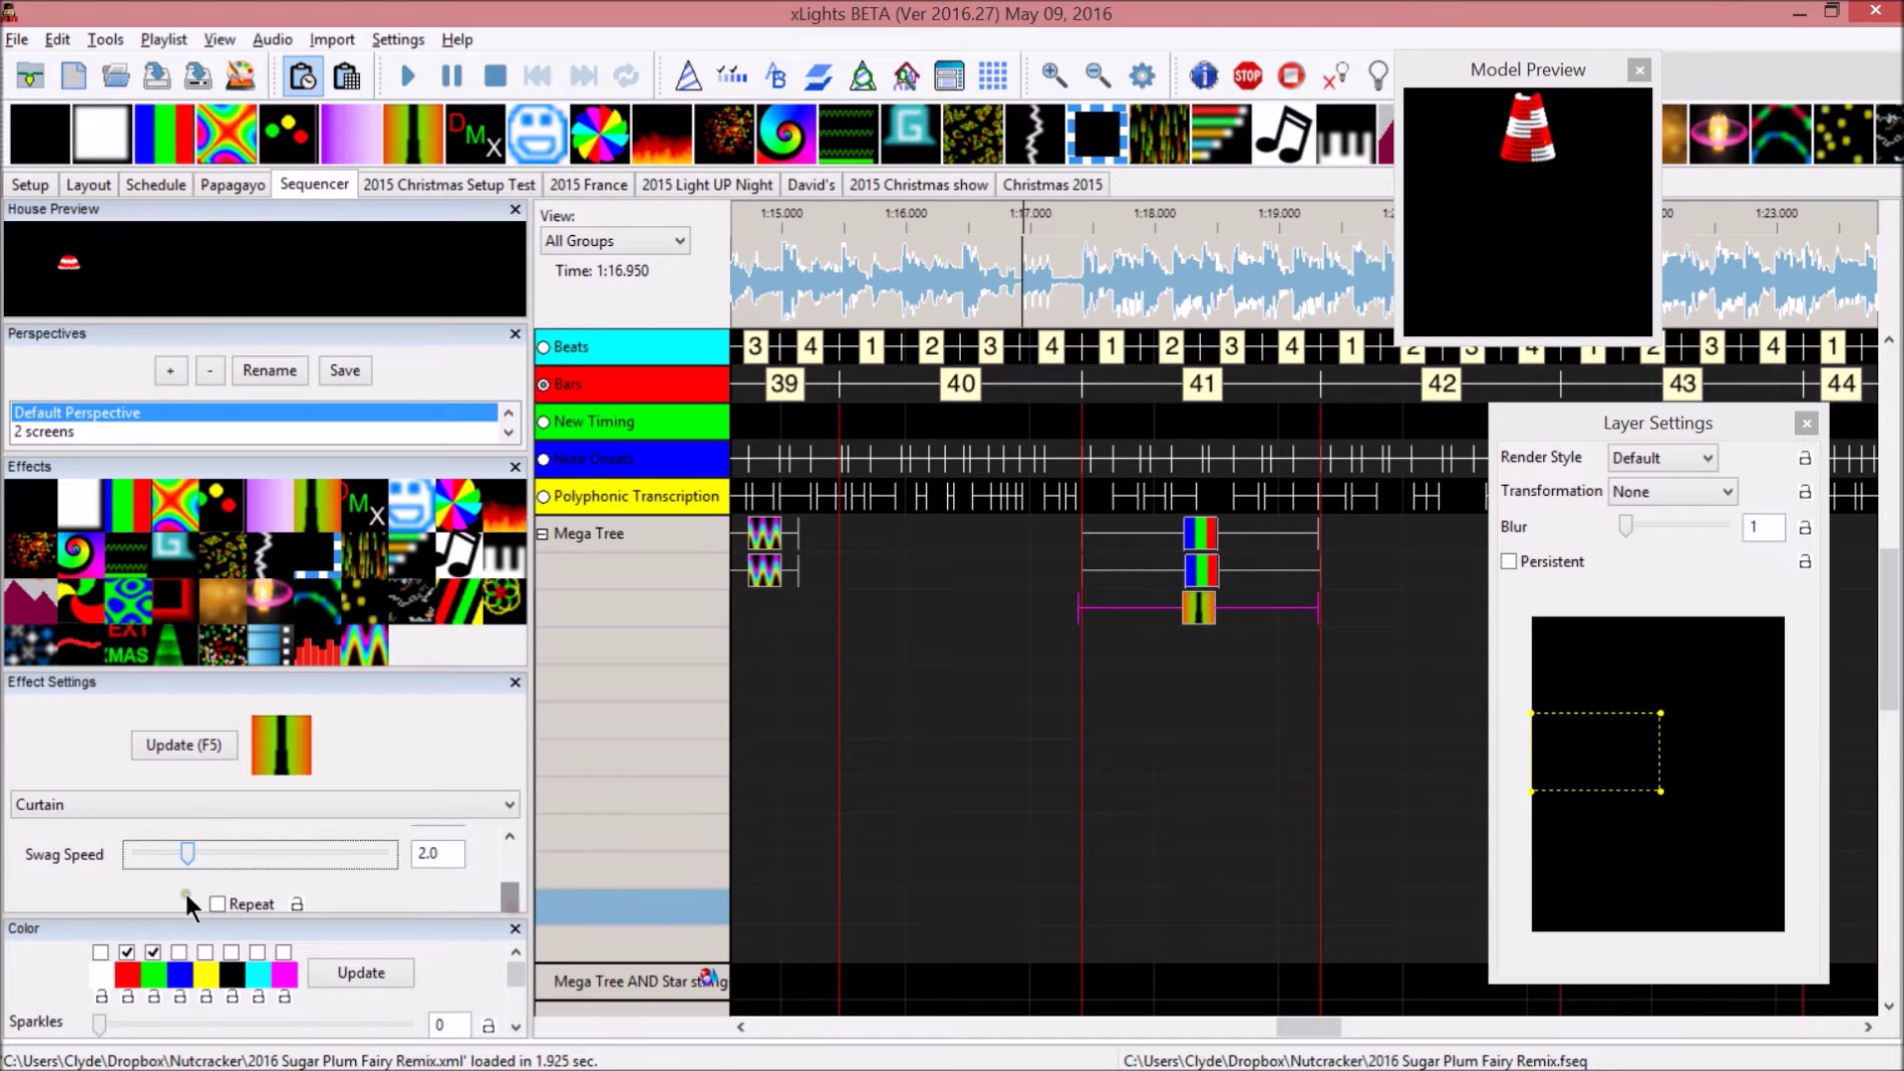
left_click(217, 904)
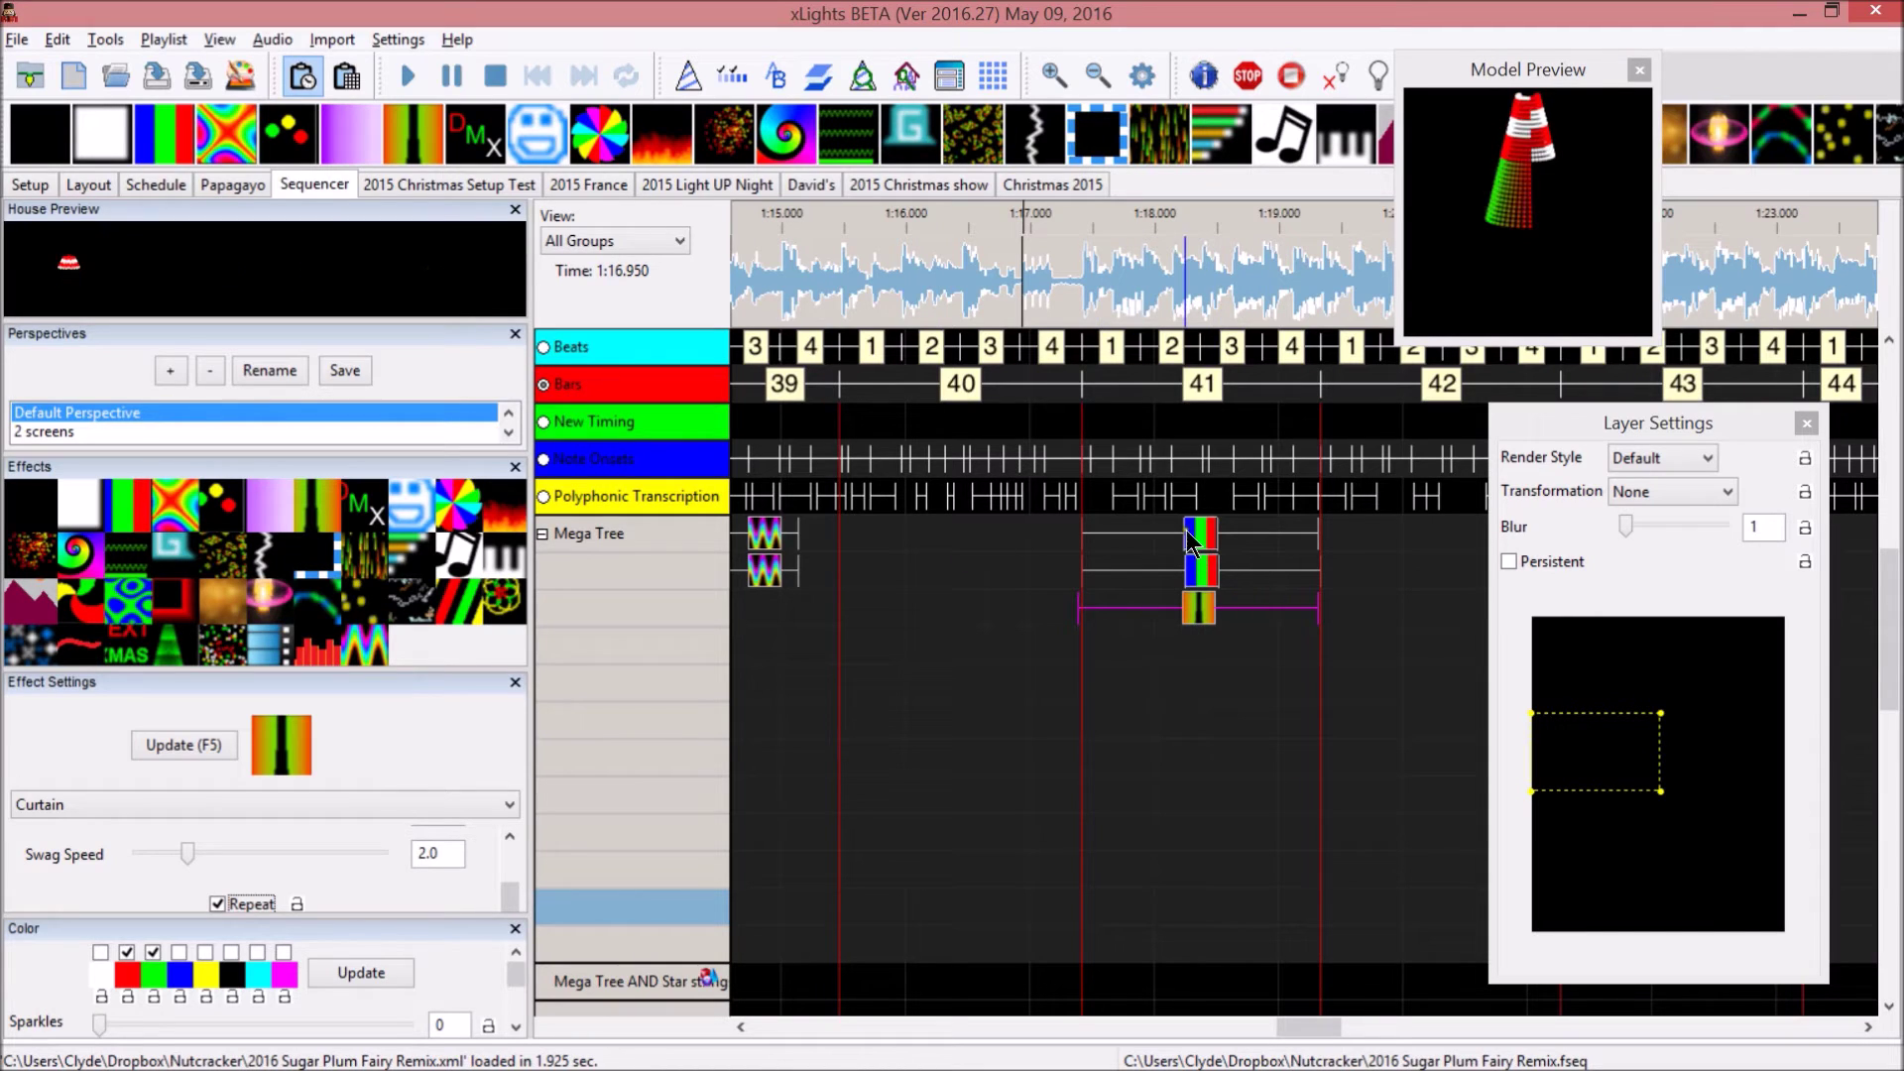
Compare the Curtain with the Bars effect in the preview and shift the Curtain along the timeline to line up with bar 41.
left_click_drag(1198, 607, 1193, 607)
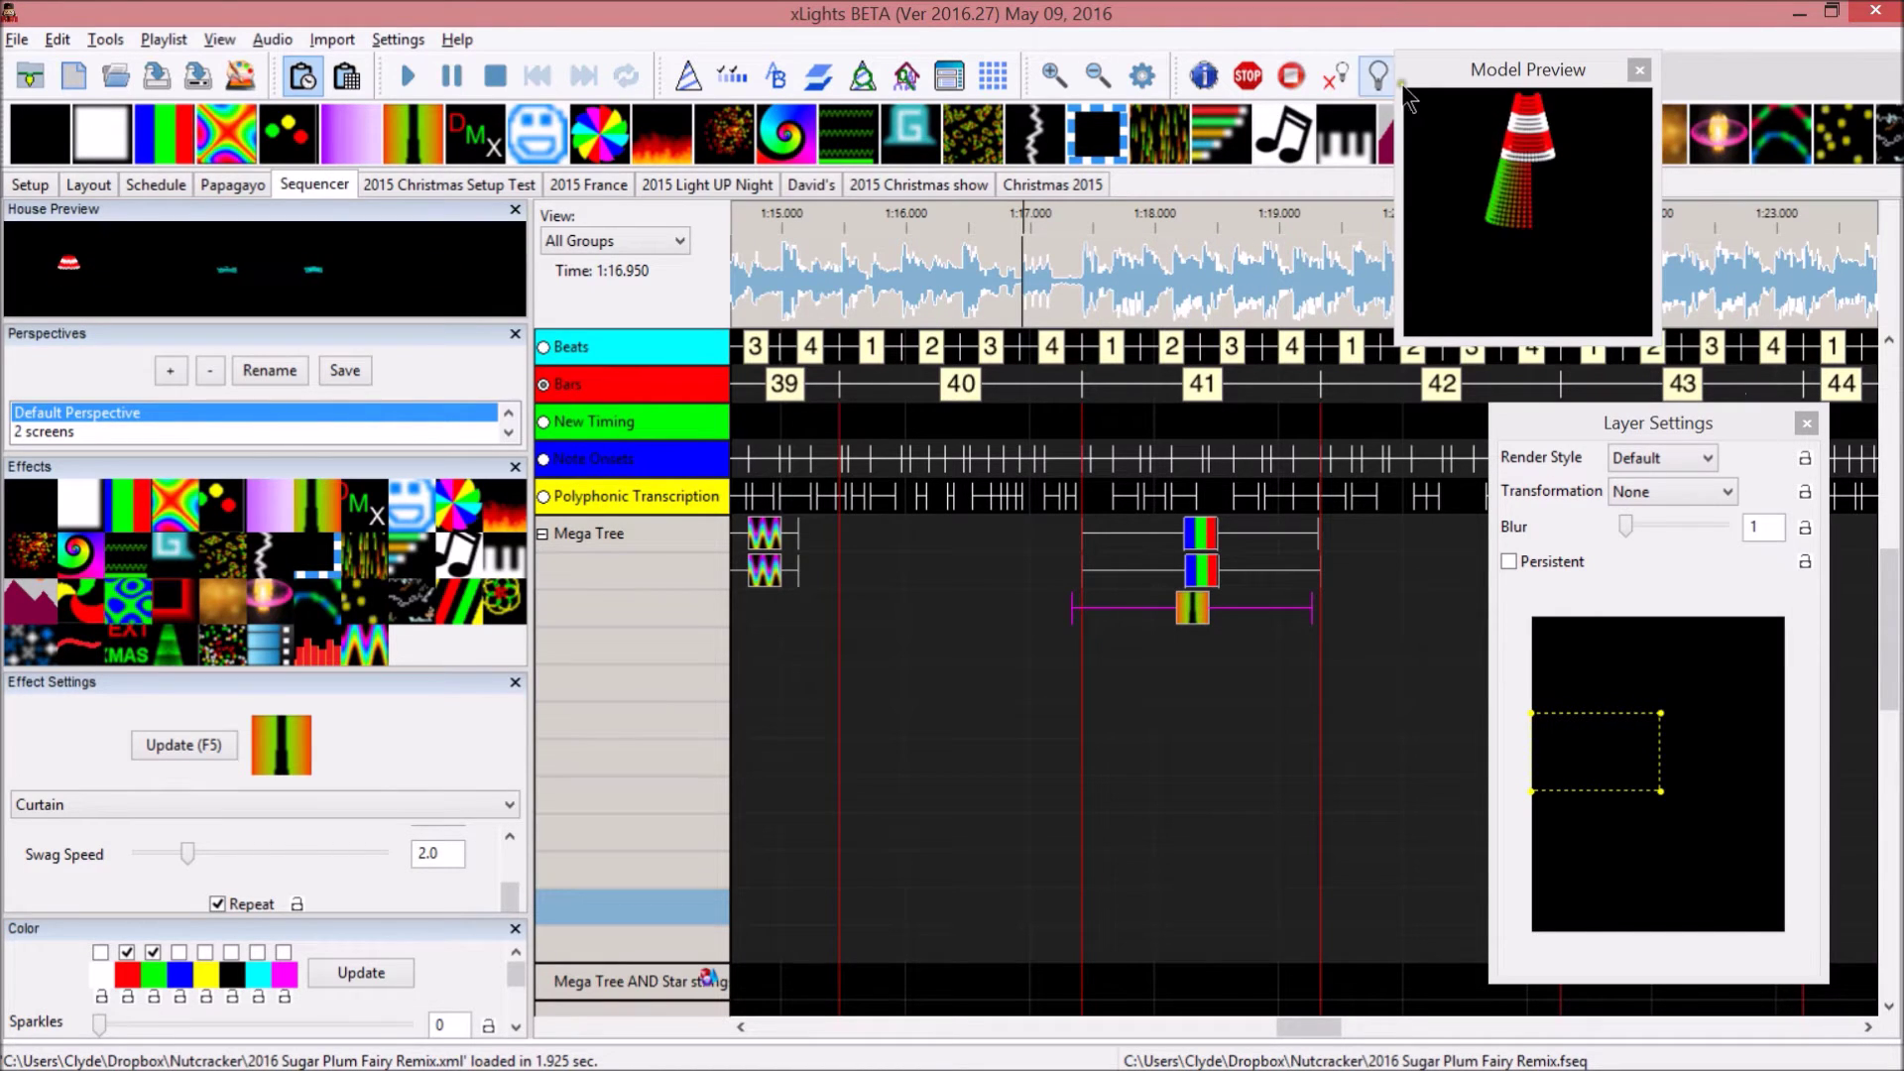
left_click(1516, 123)
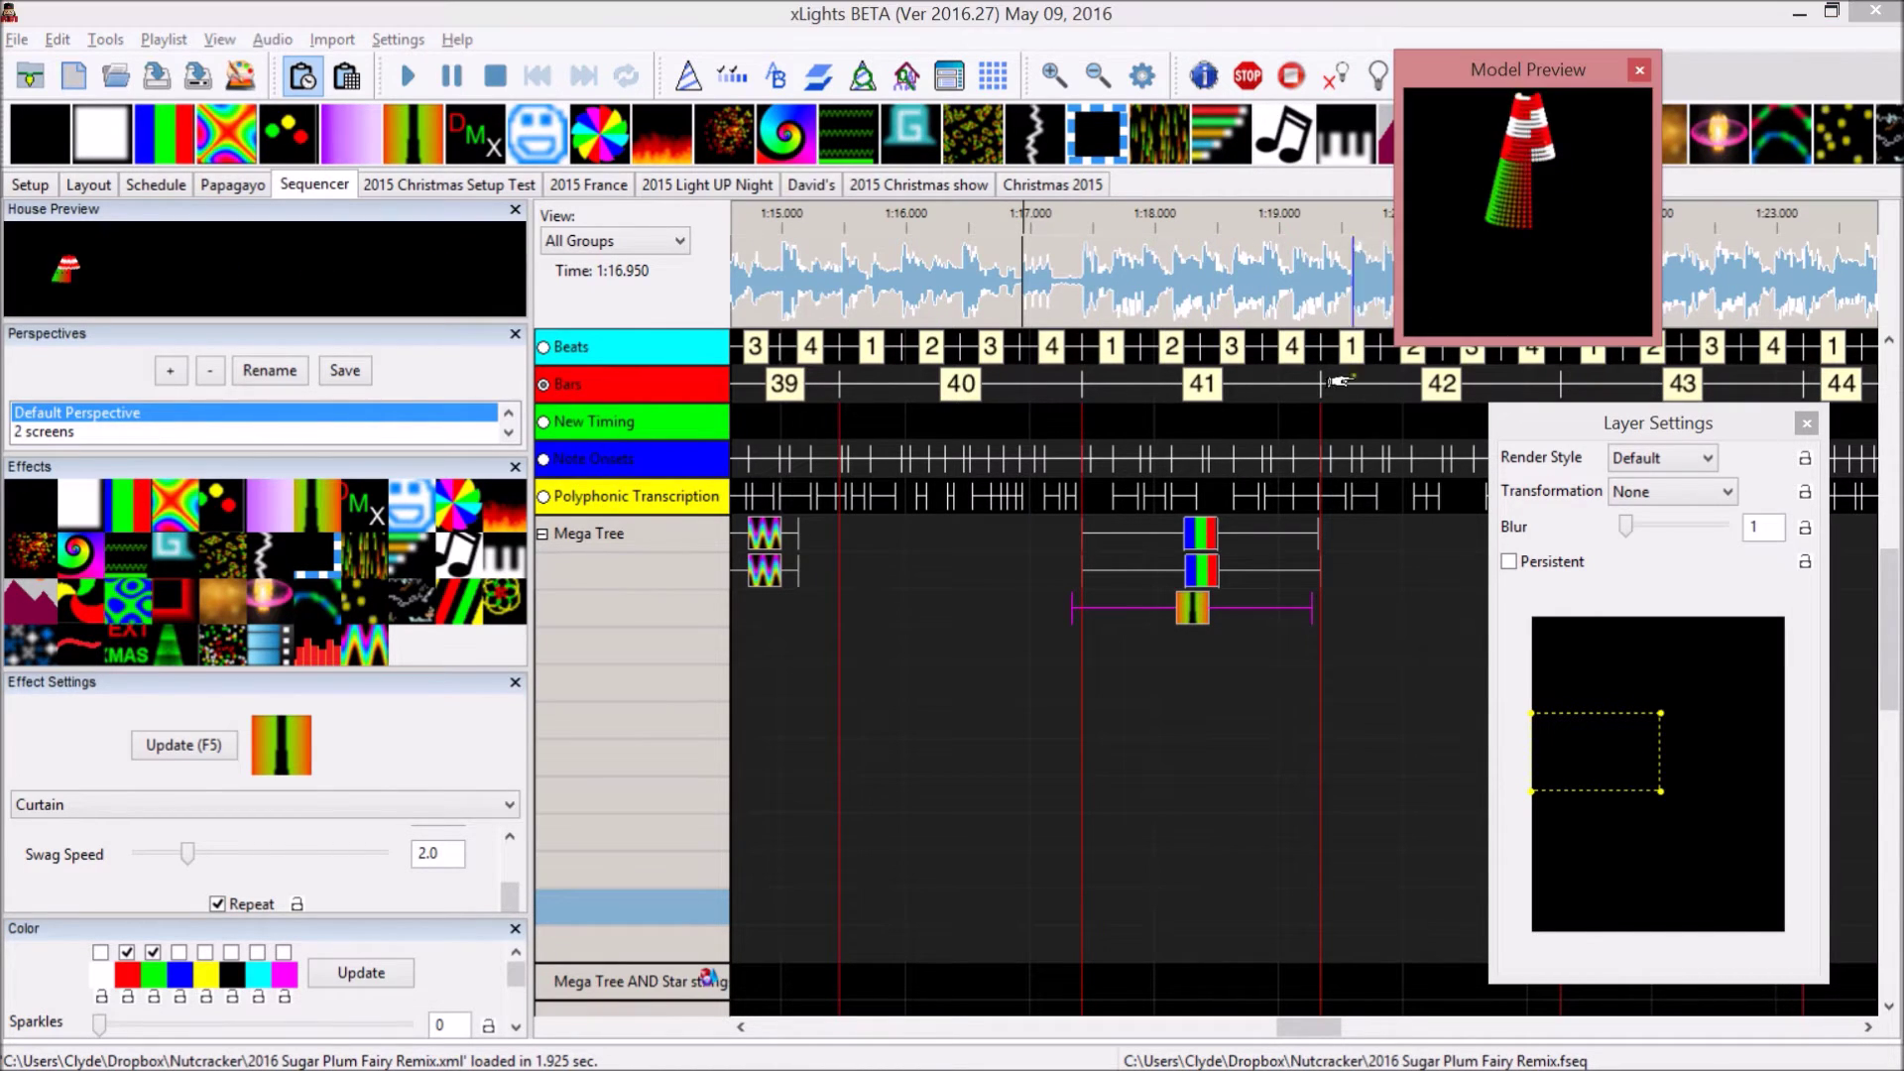
left_click(1210, 543)
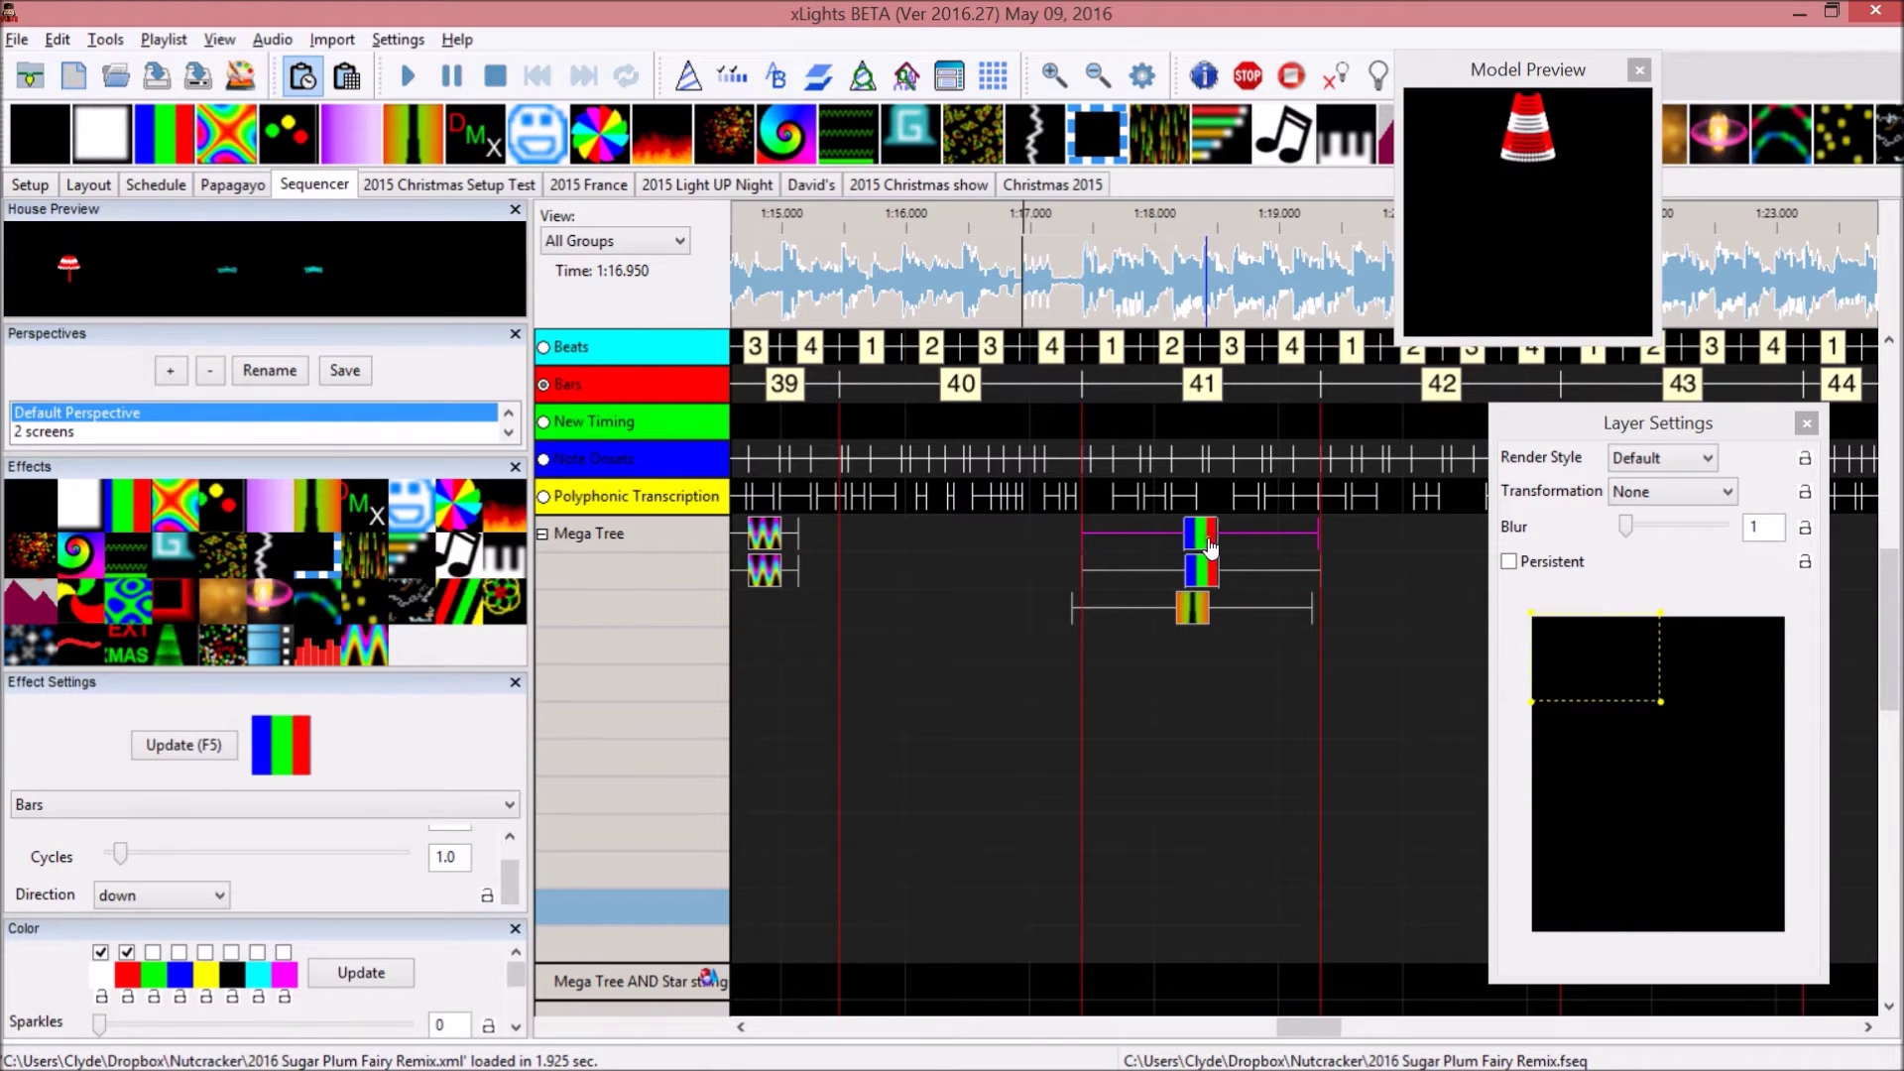
left_click_drag(1195, 615, 1209, 615)
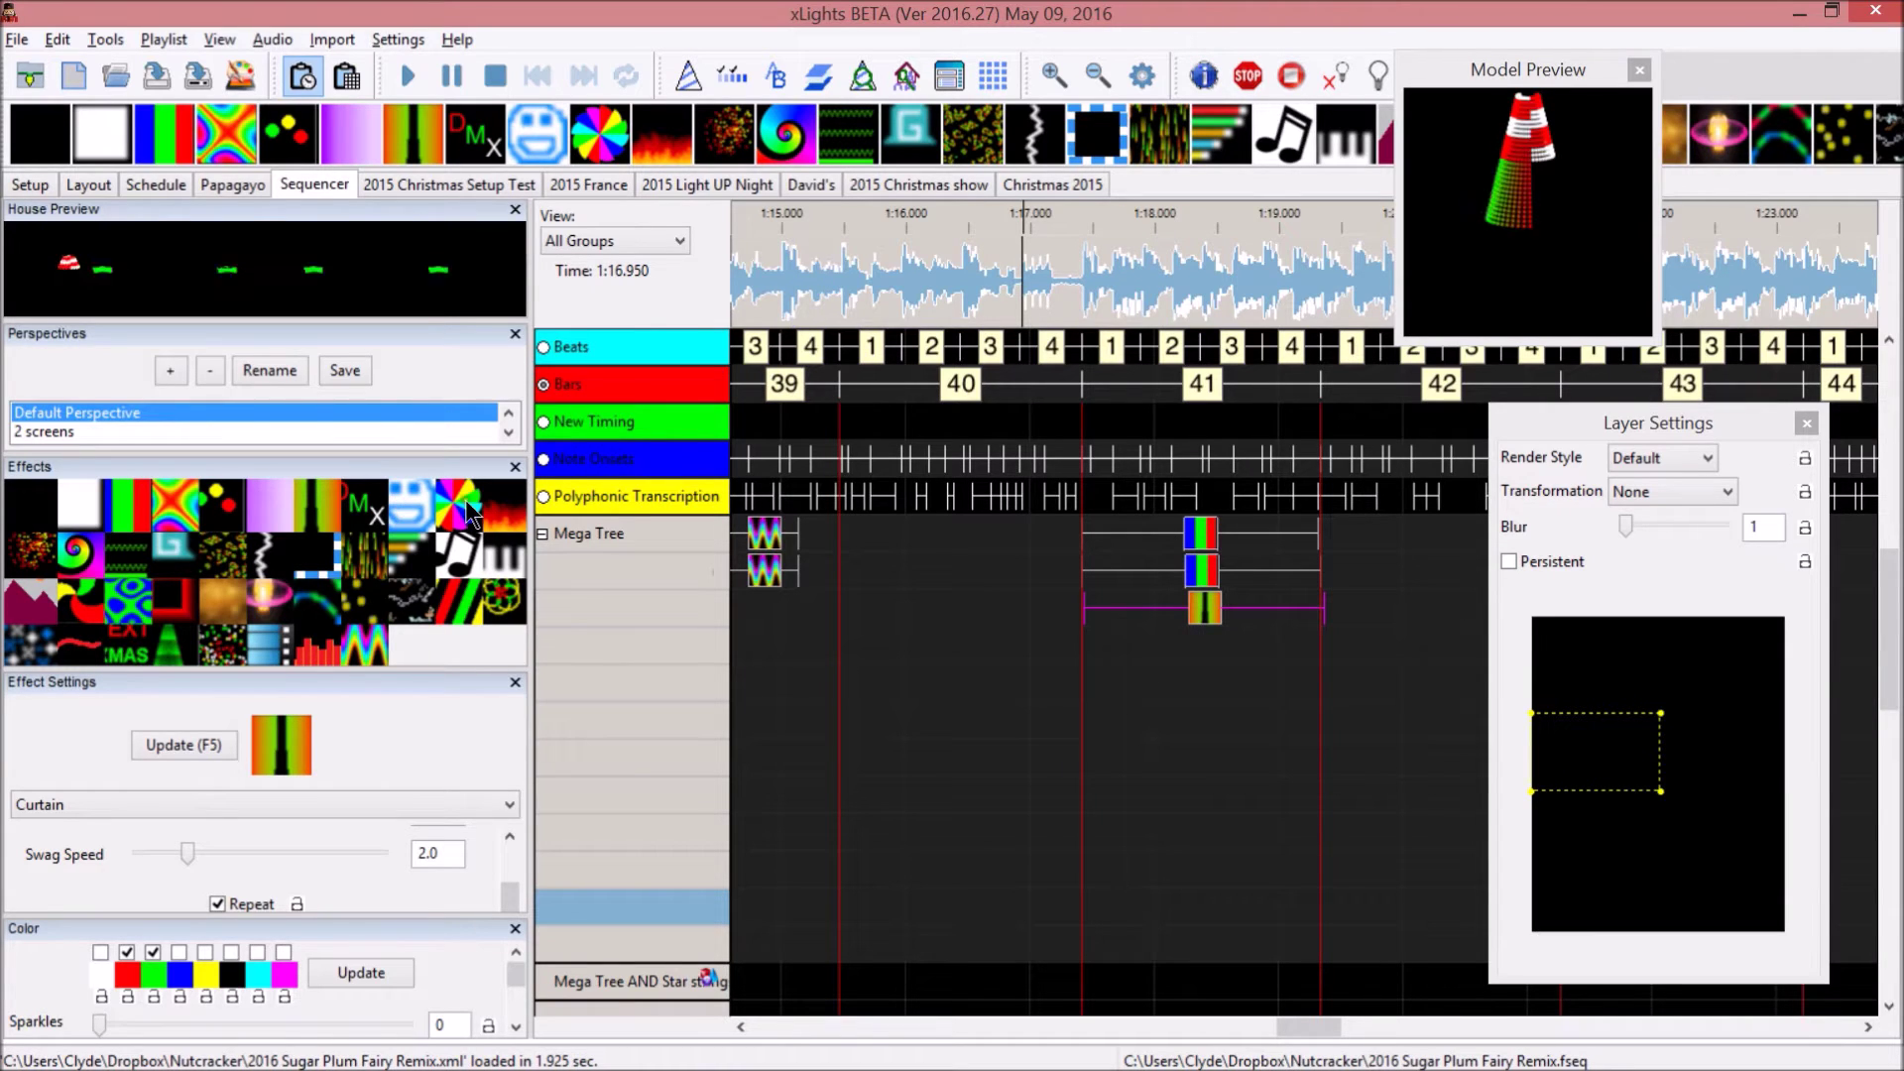
Add a Fan effect to the fourth Mega Tree layer at bar 41 and fit its sub-buffer to the right half beside the Curtain region.
left_click_drag(493, 522, 1179, 667)
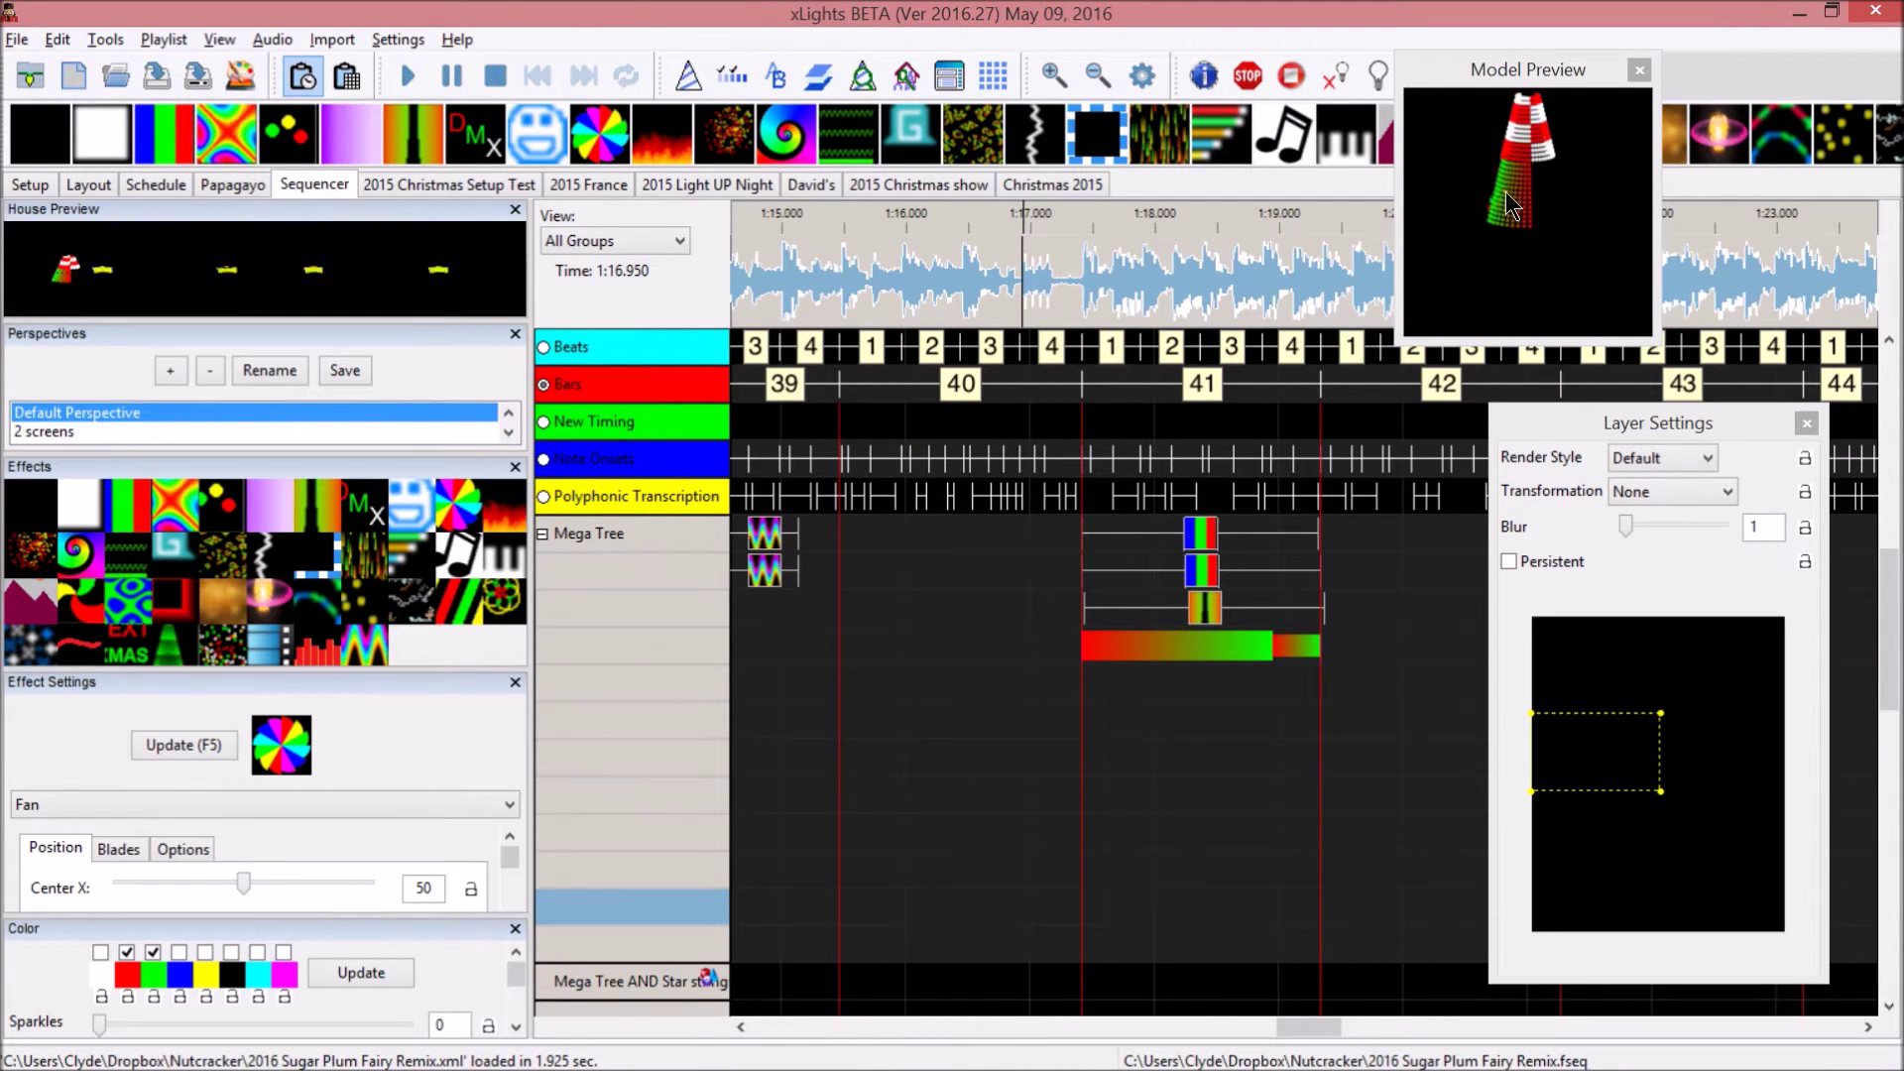
left_click_drag(1658, 710, 1786, 714)
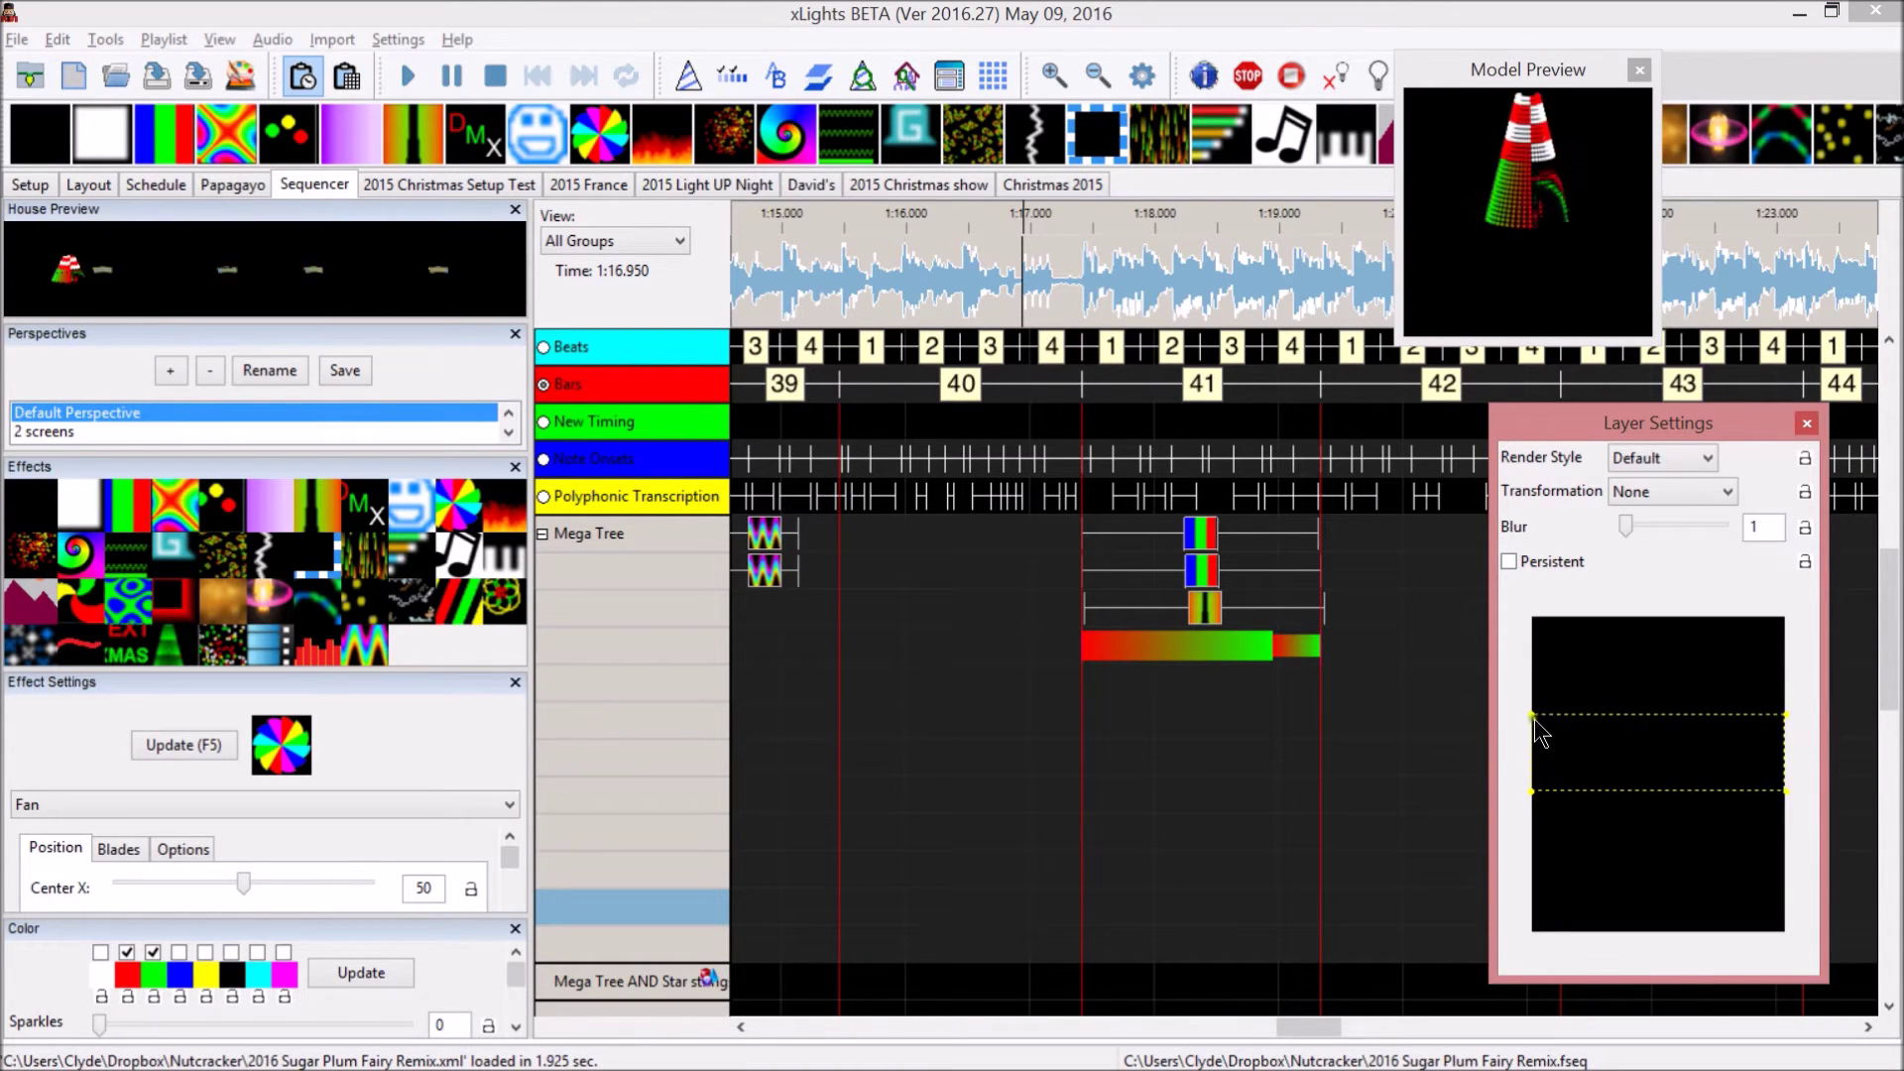
left_click_drag(1532, 715, 1663, 721)
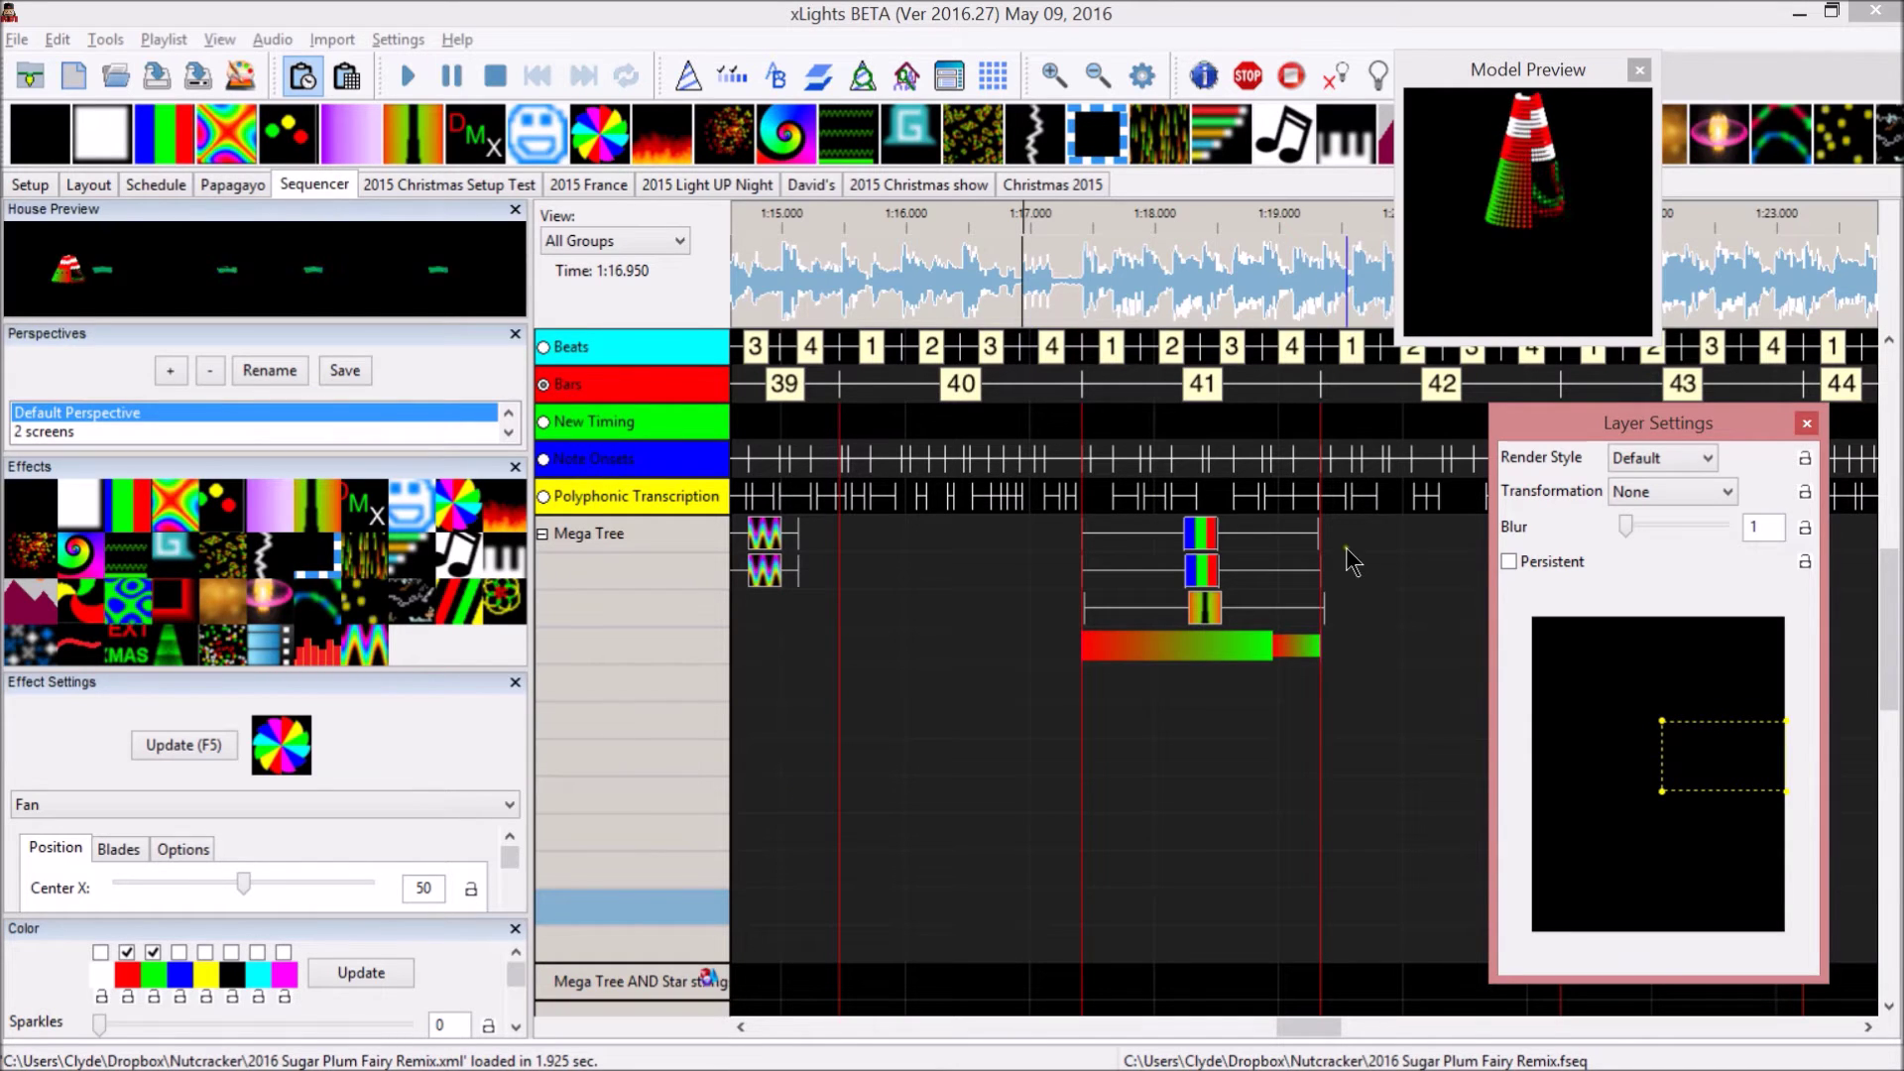
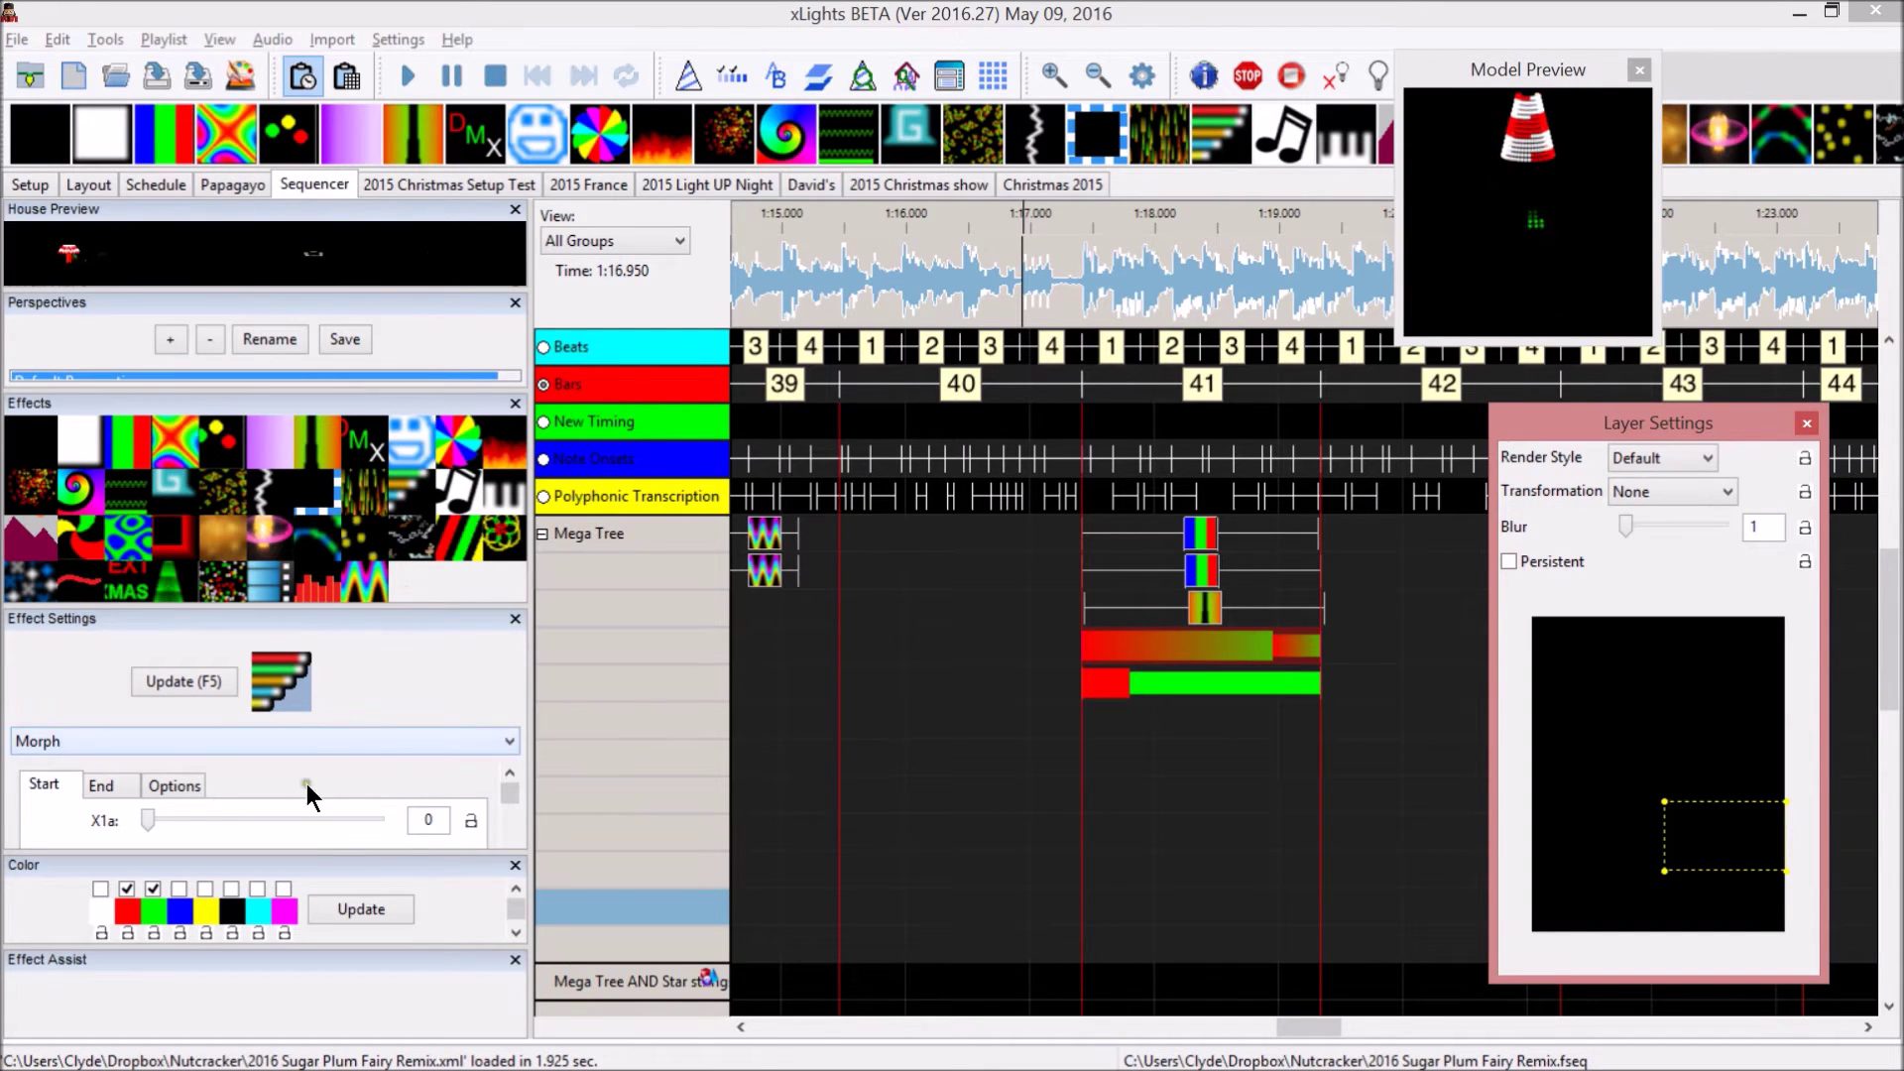
left_click_drag(509, 795, 512, 861)
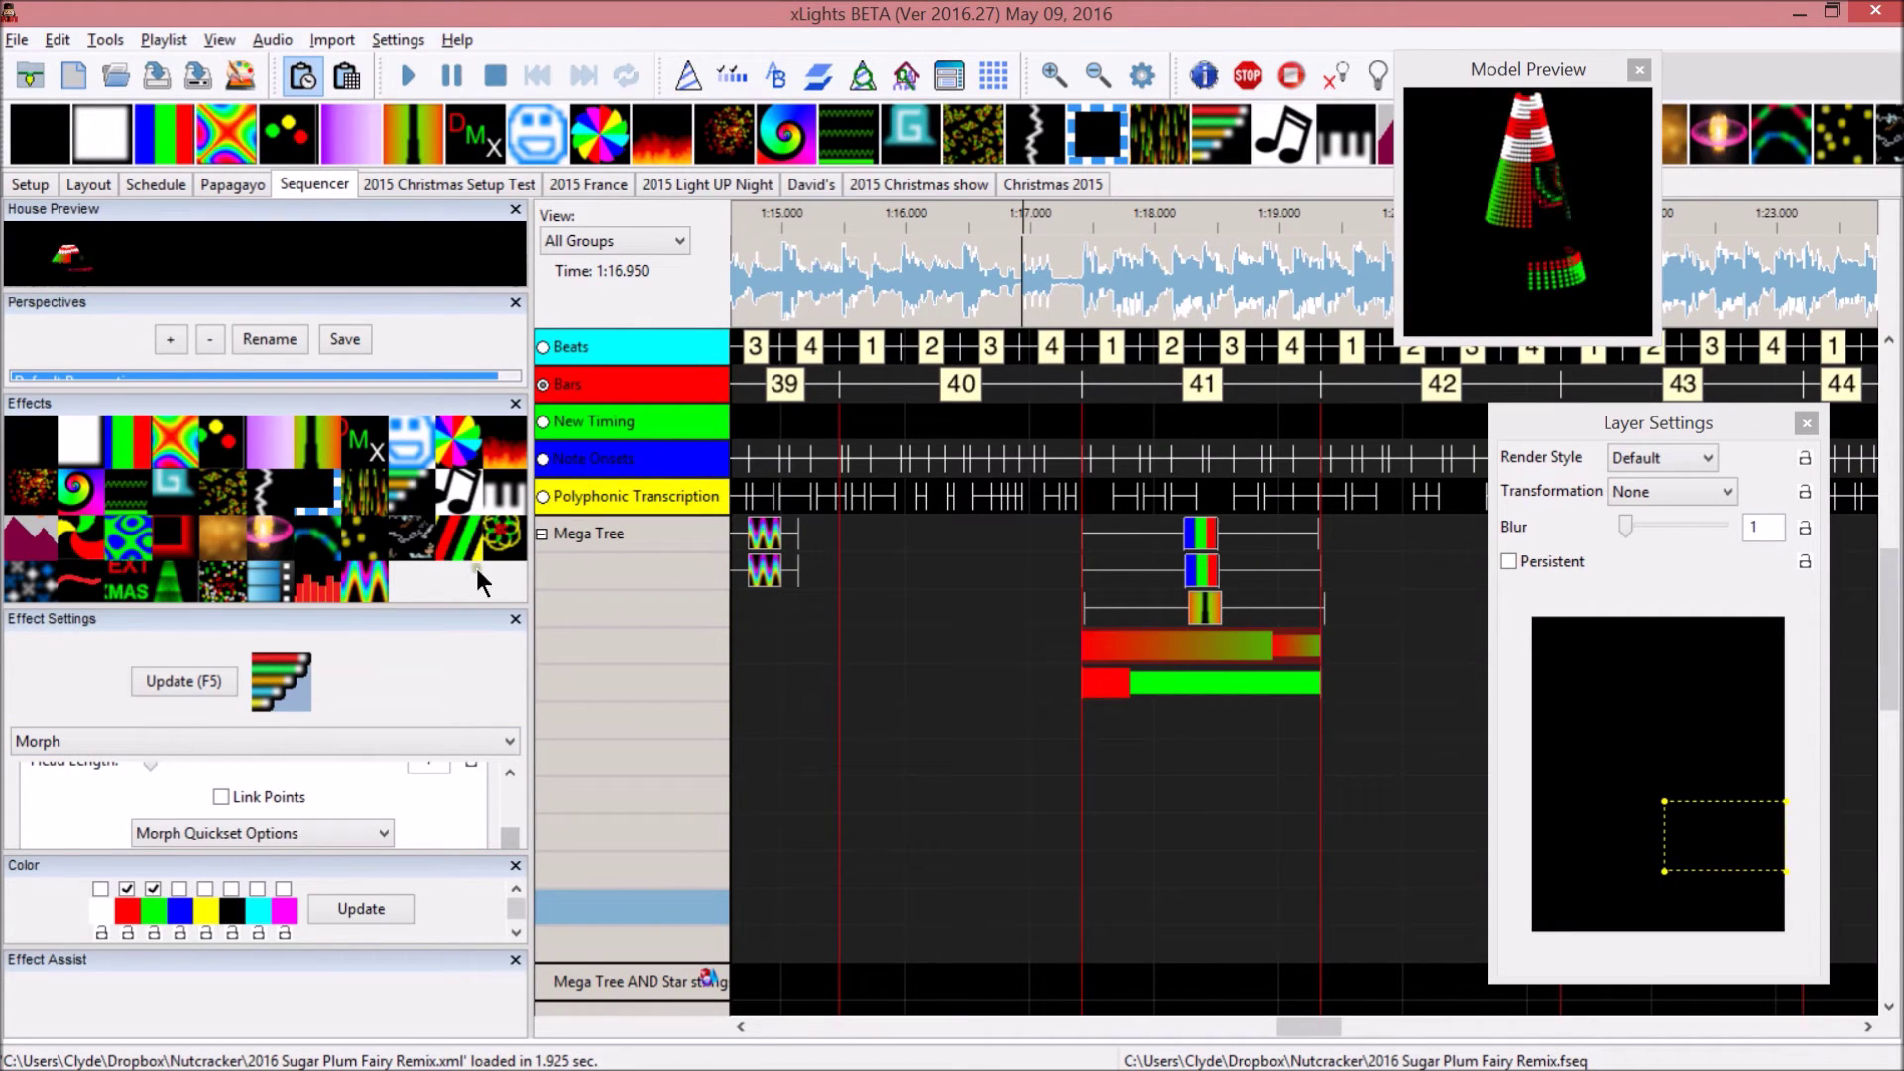
left_click_drag(466, 543, 1131, 724)
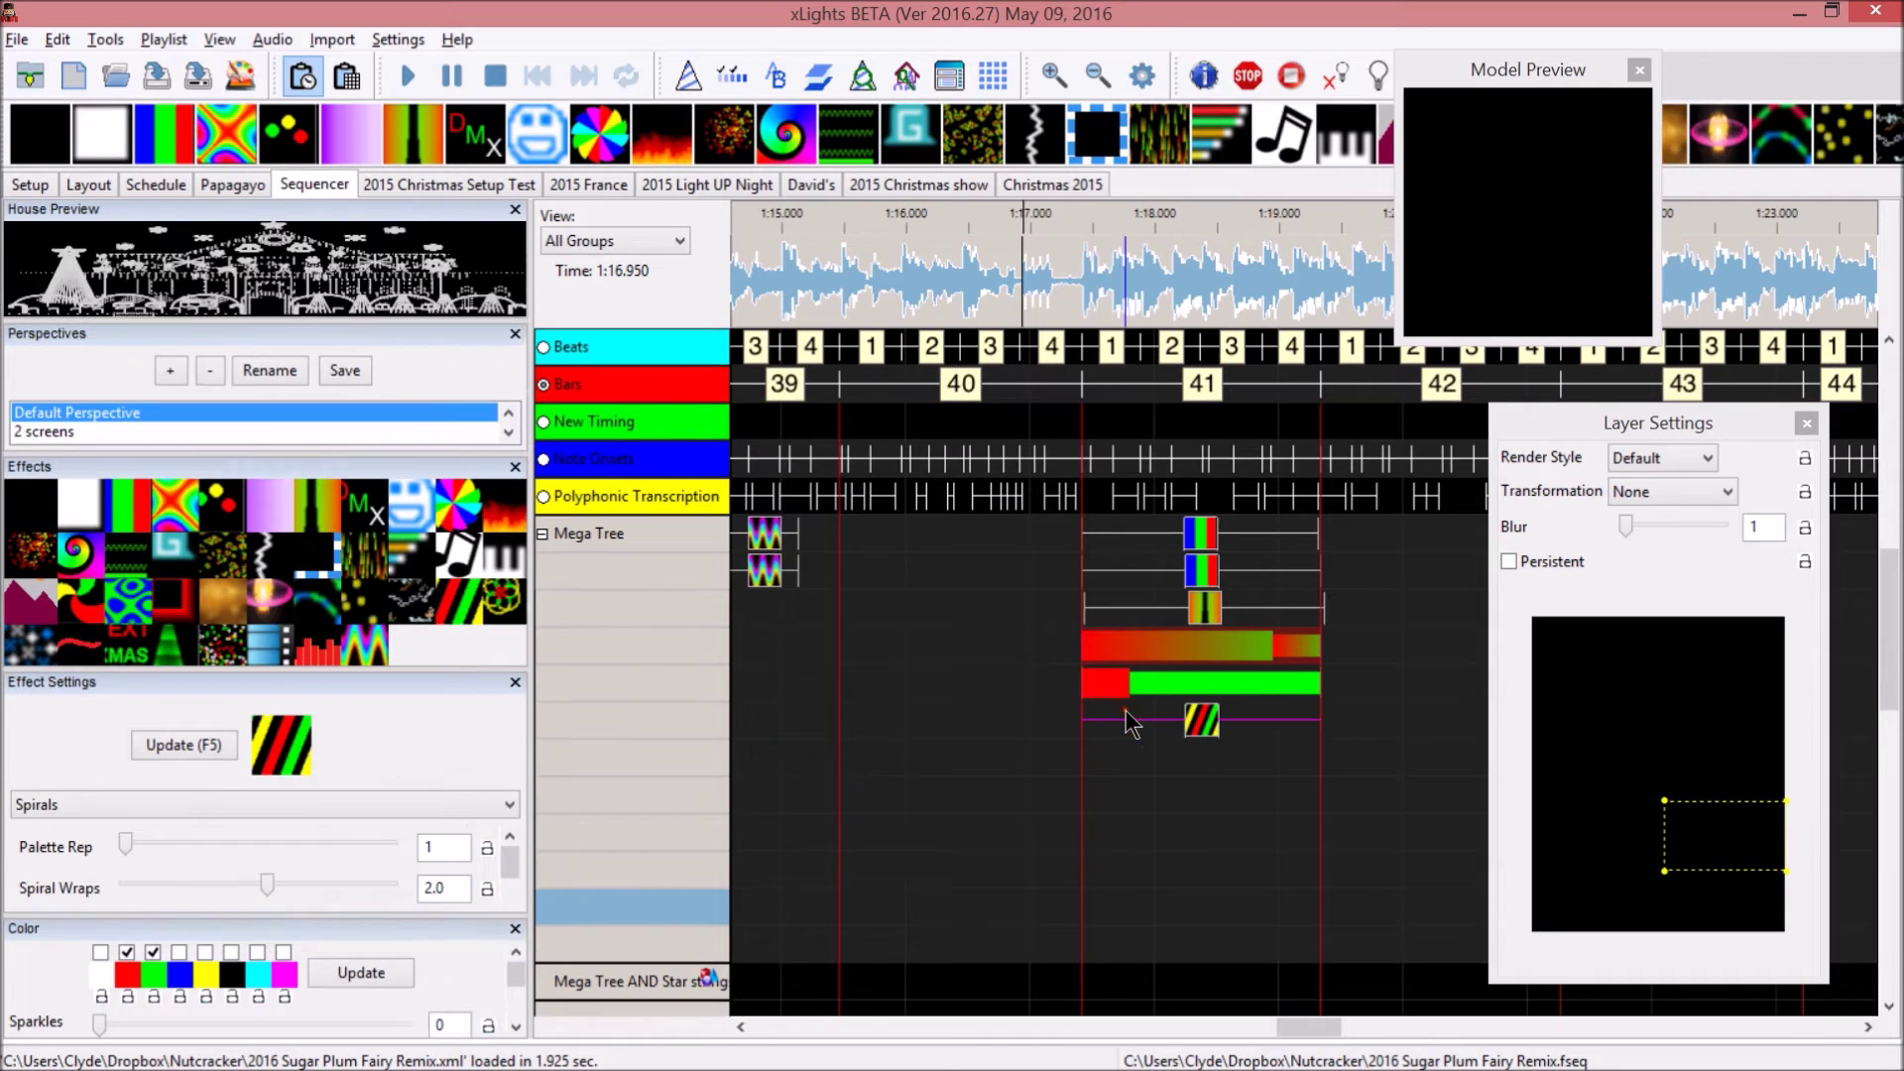
right_click(1203, 734)
left_click(1238, 795)
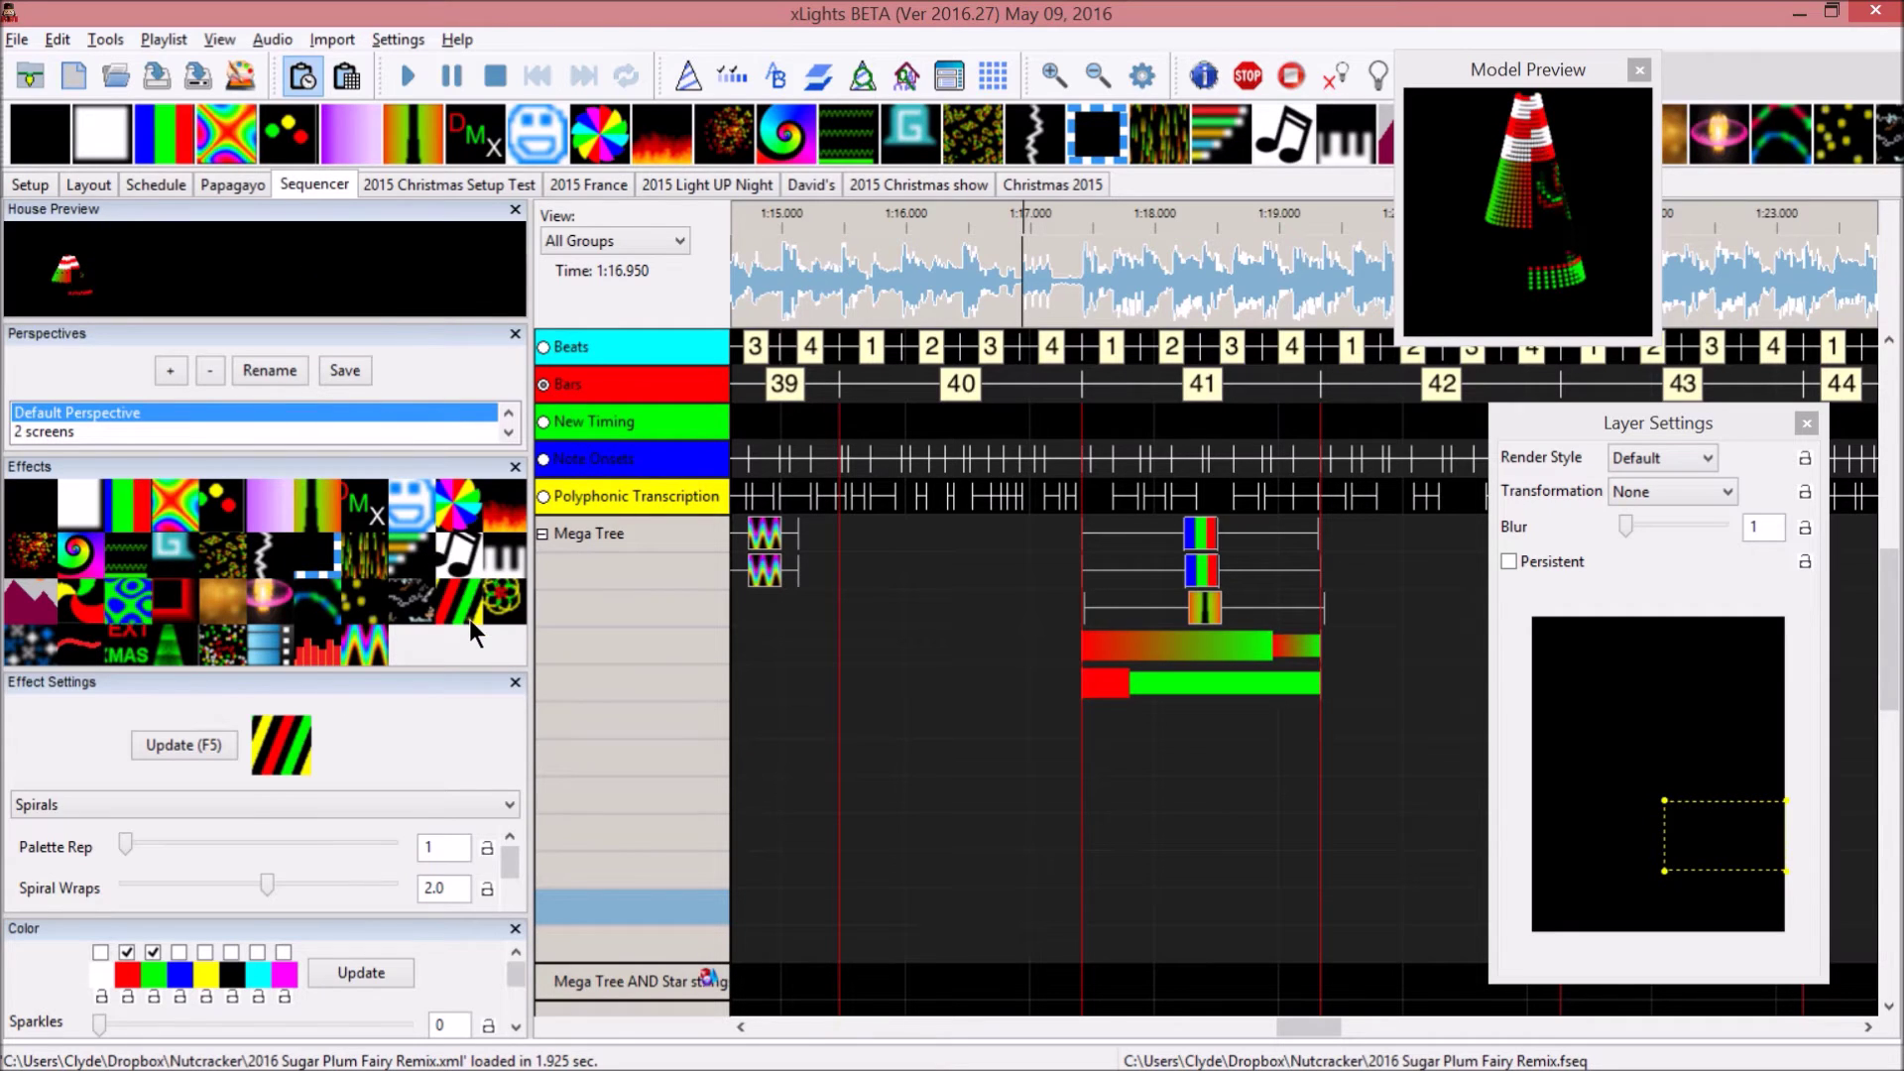
Add a Morph effect to the sixth Mega Tree layer at bar 41 and fit its sub-buffer to the left half beside the first Morph region.
left_click_drag(421, 585, 1109, 739)
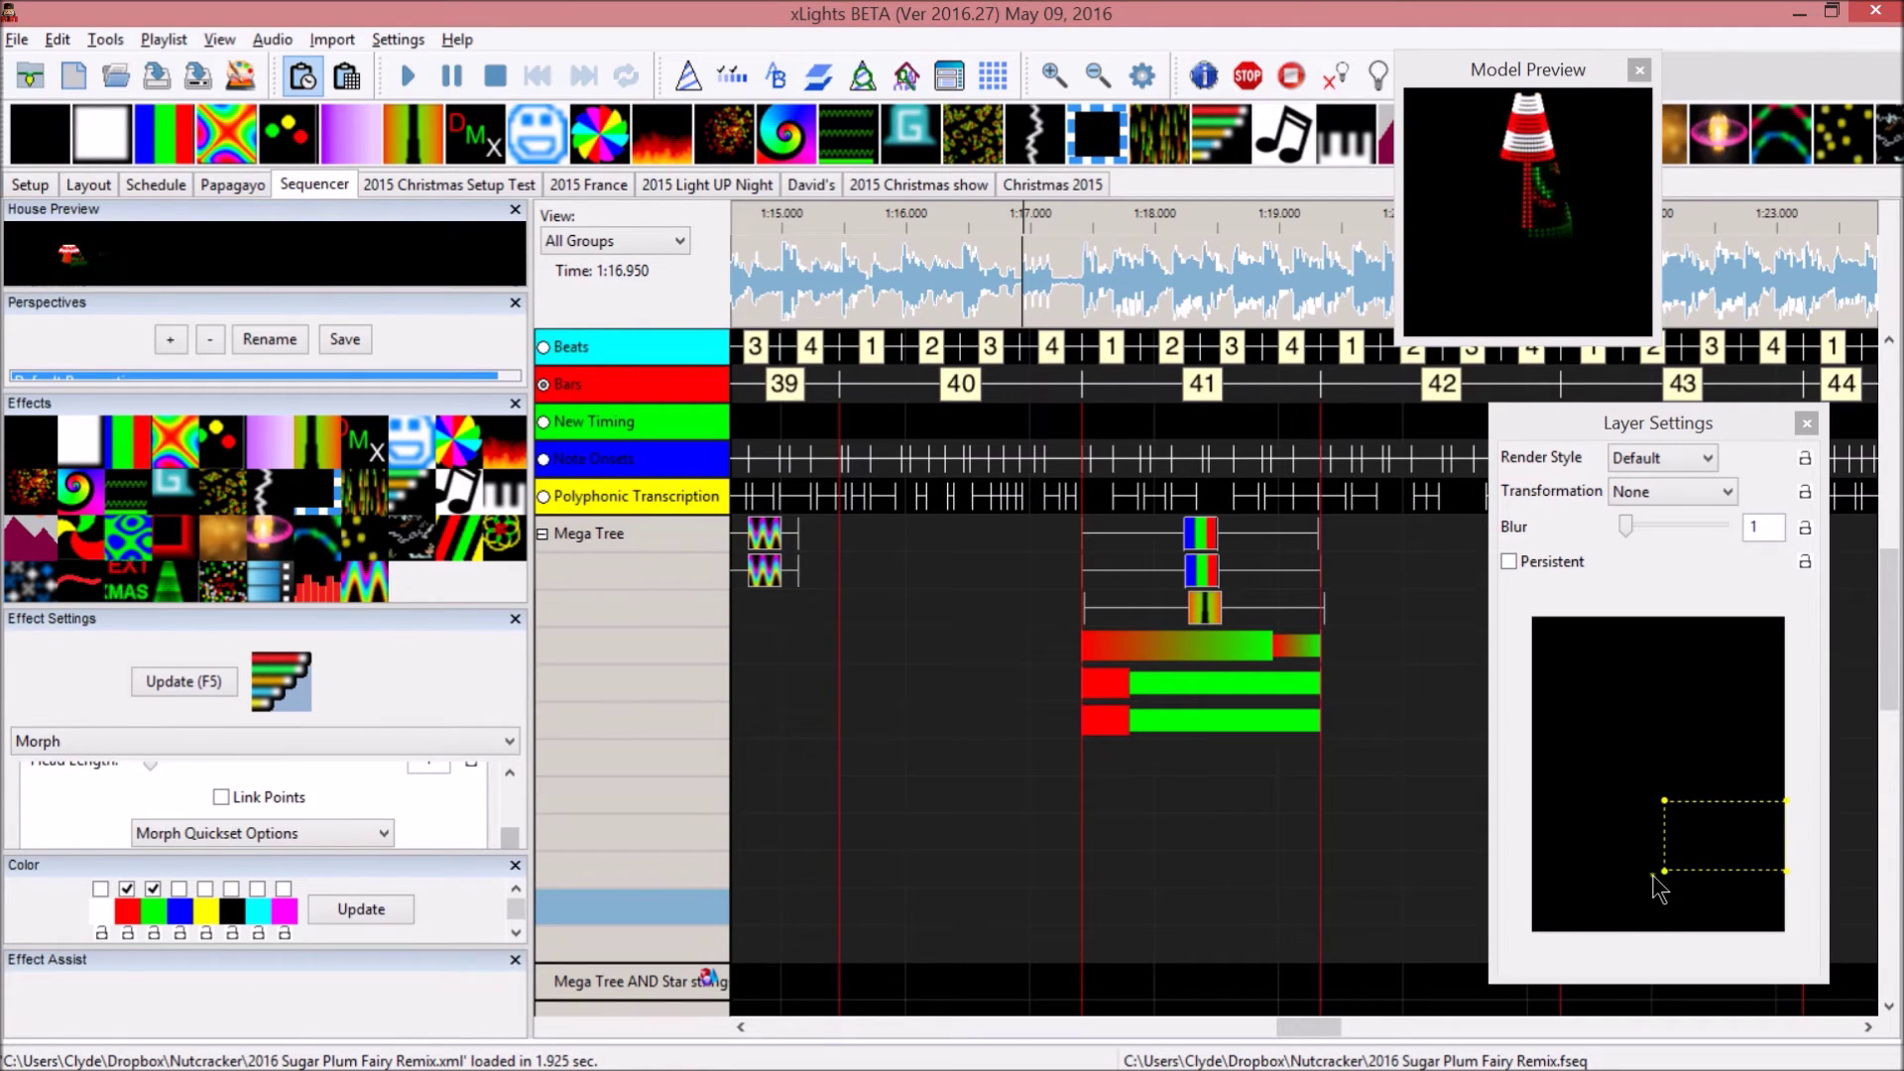
left_click_drag(1665, 871, 1535, 868)
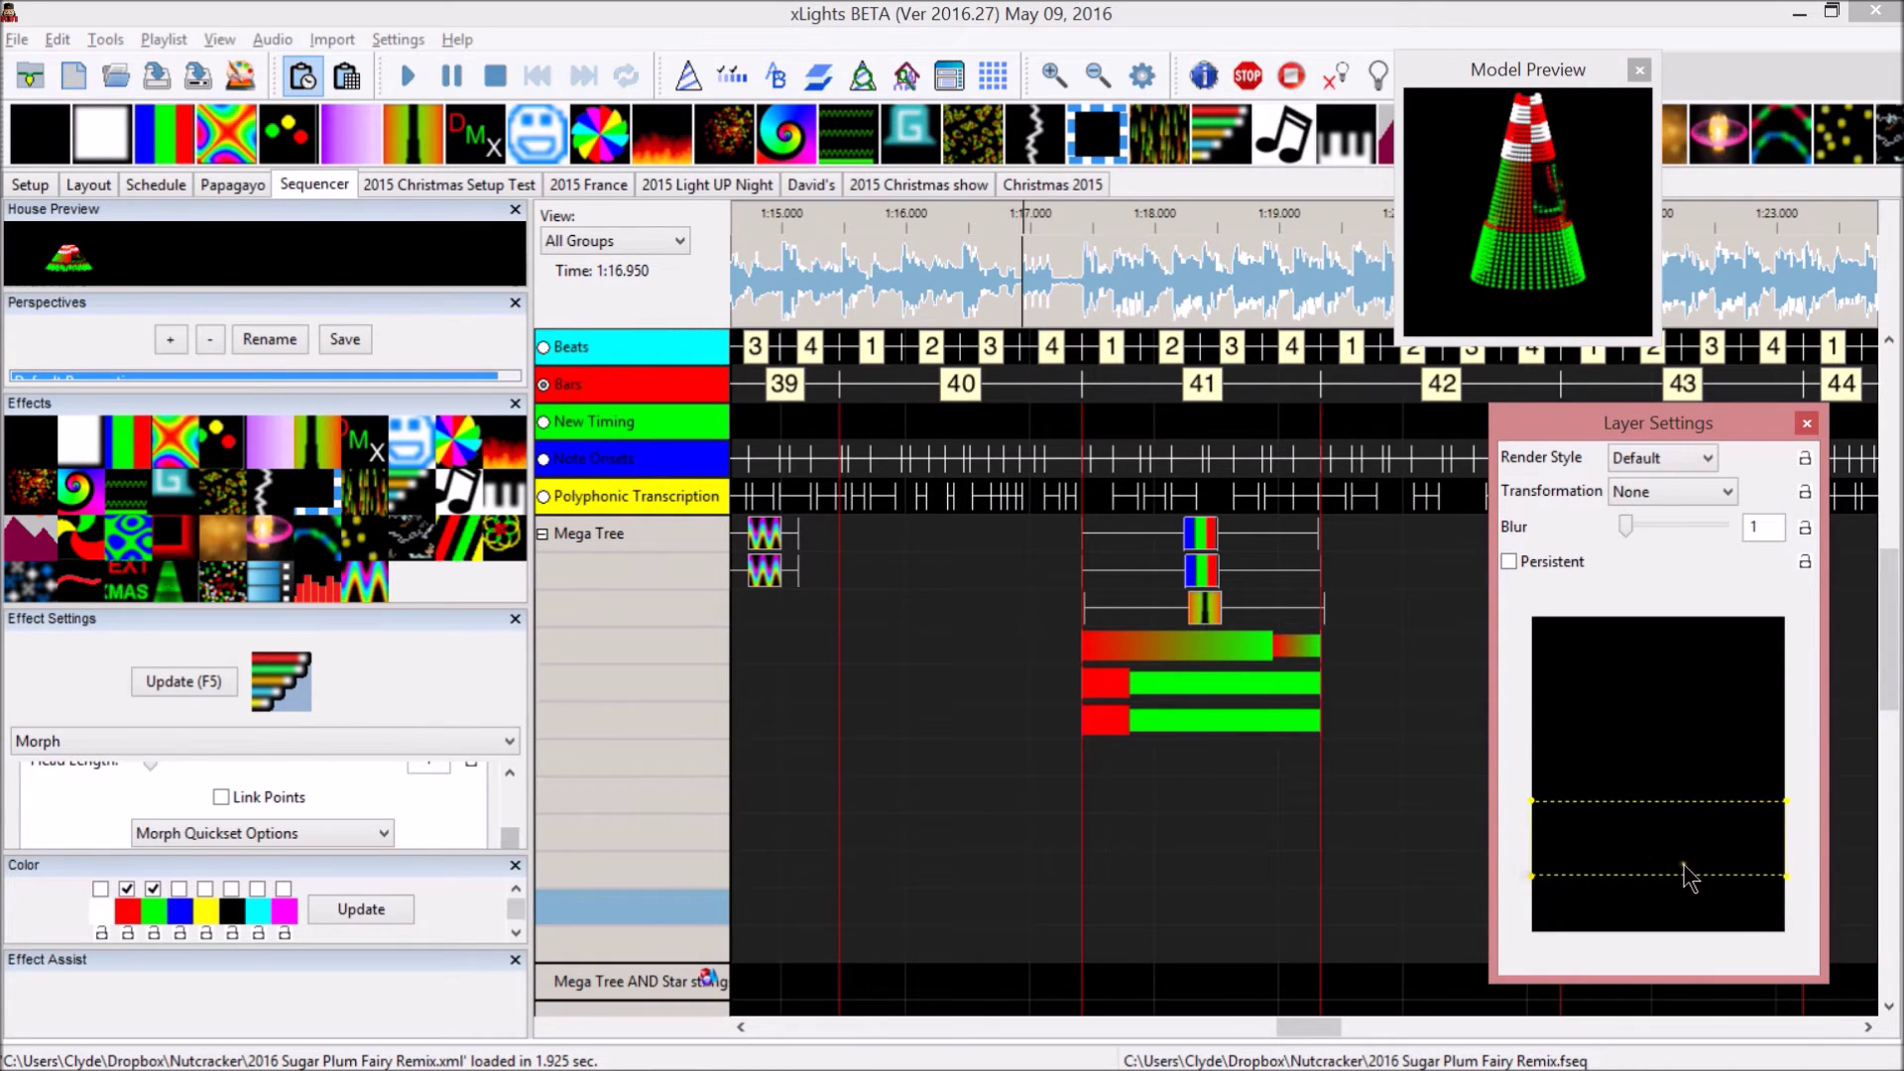
left_click_drag(1785, 875, 1641, 878)
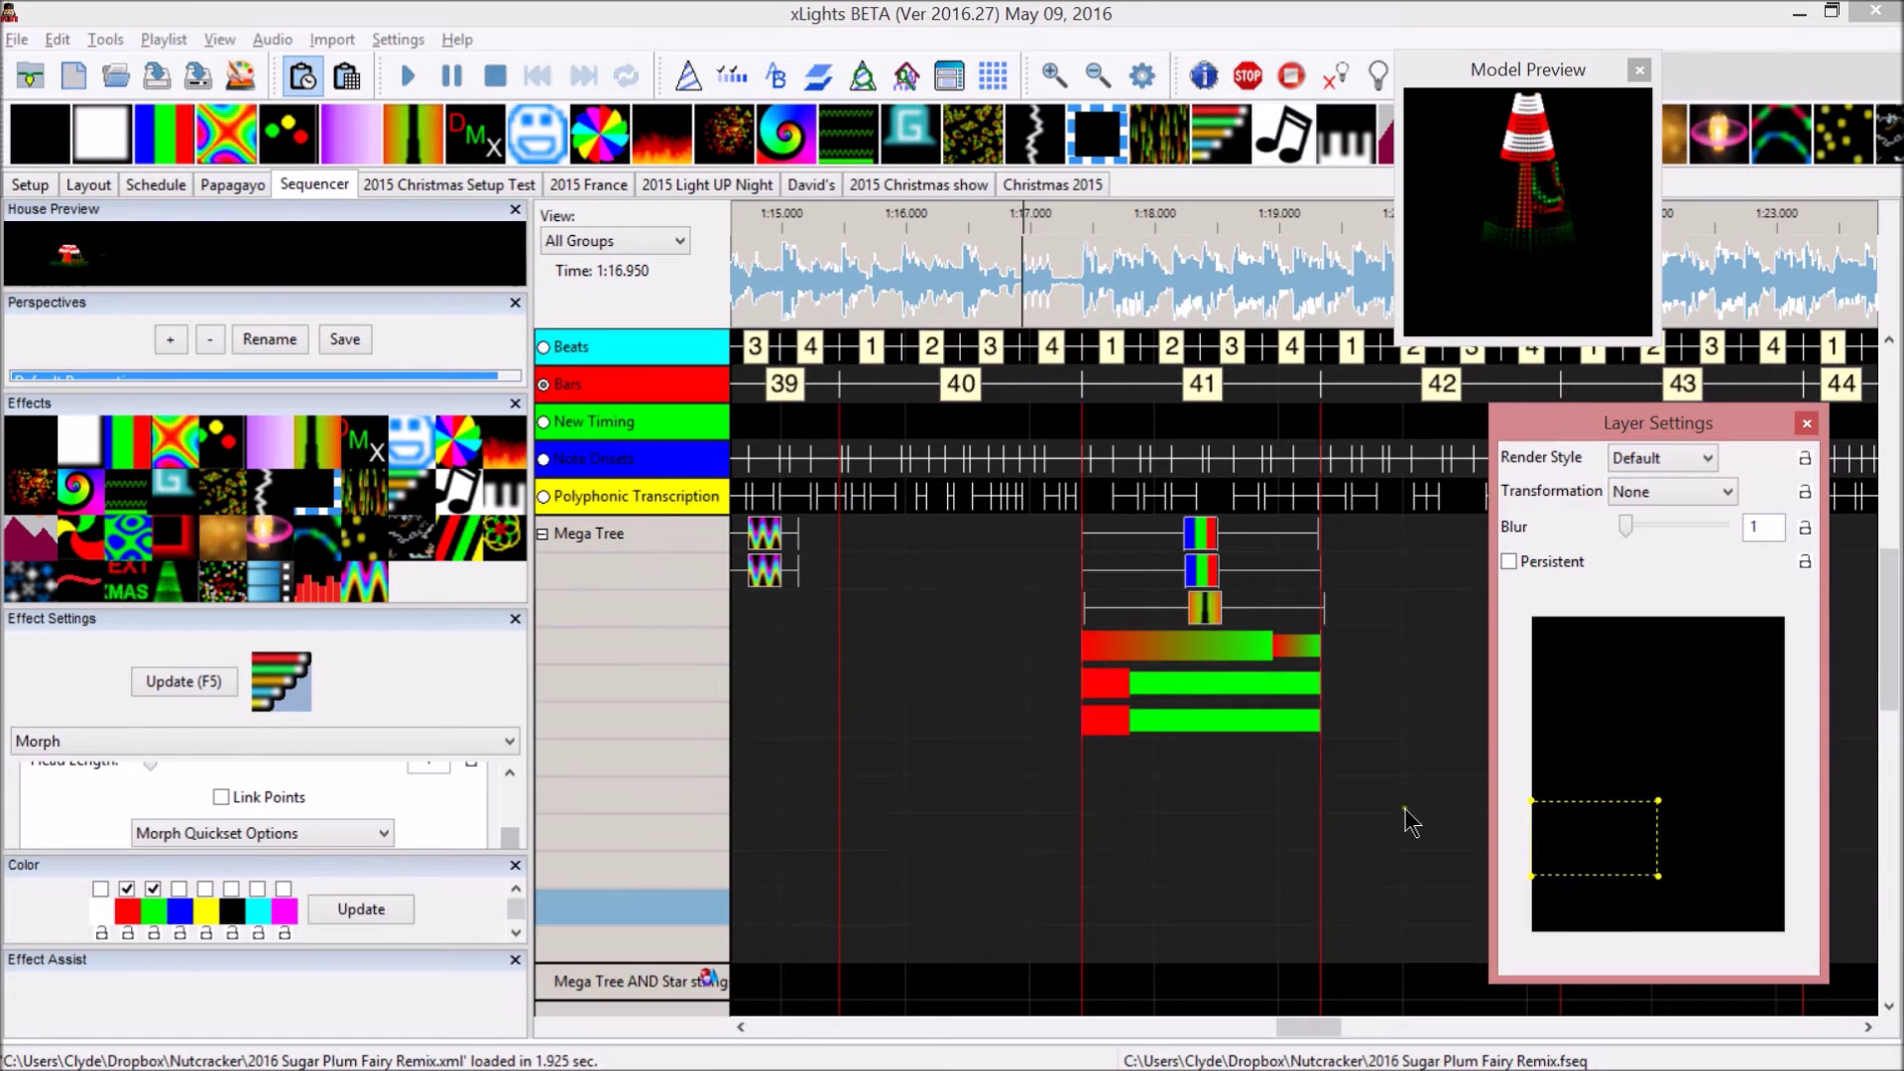
Apply the Full Sweep Right quickset to the Morph effect on the sixth Mega Tree layer.
mouse_move(509, 838)
left_mouse_down()
mouse_move(510, 811)
mouse_move(512, 859)
left_mouse_up()
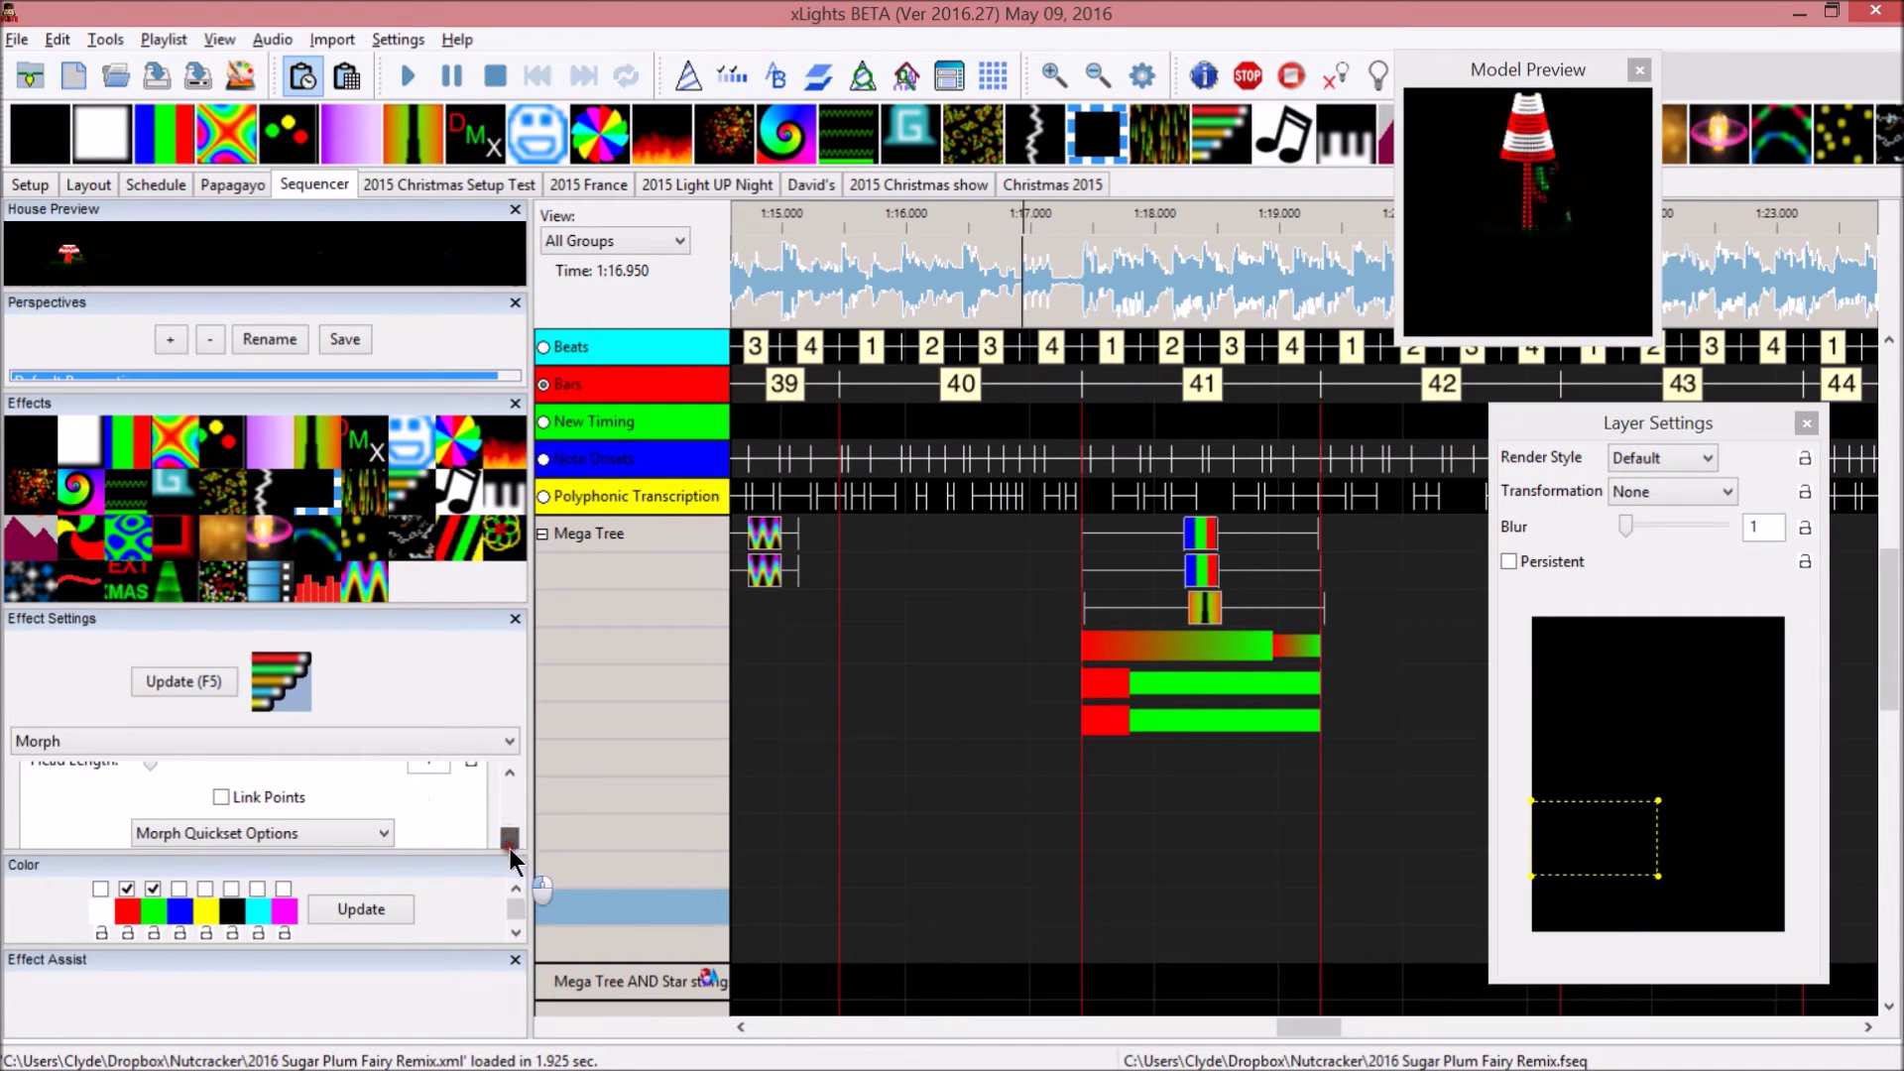
left_click(383, 834)
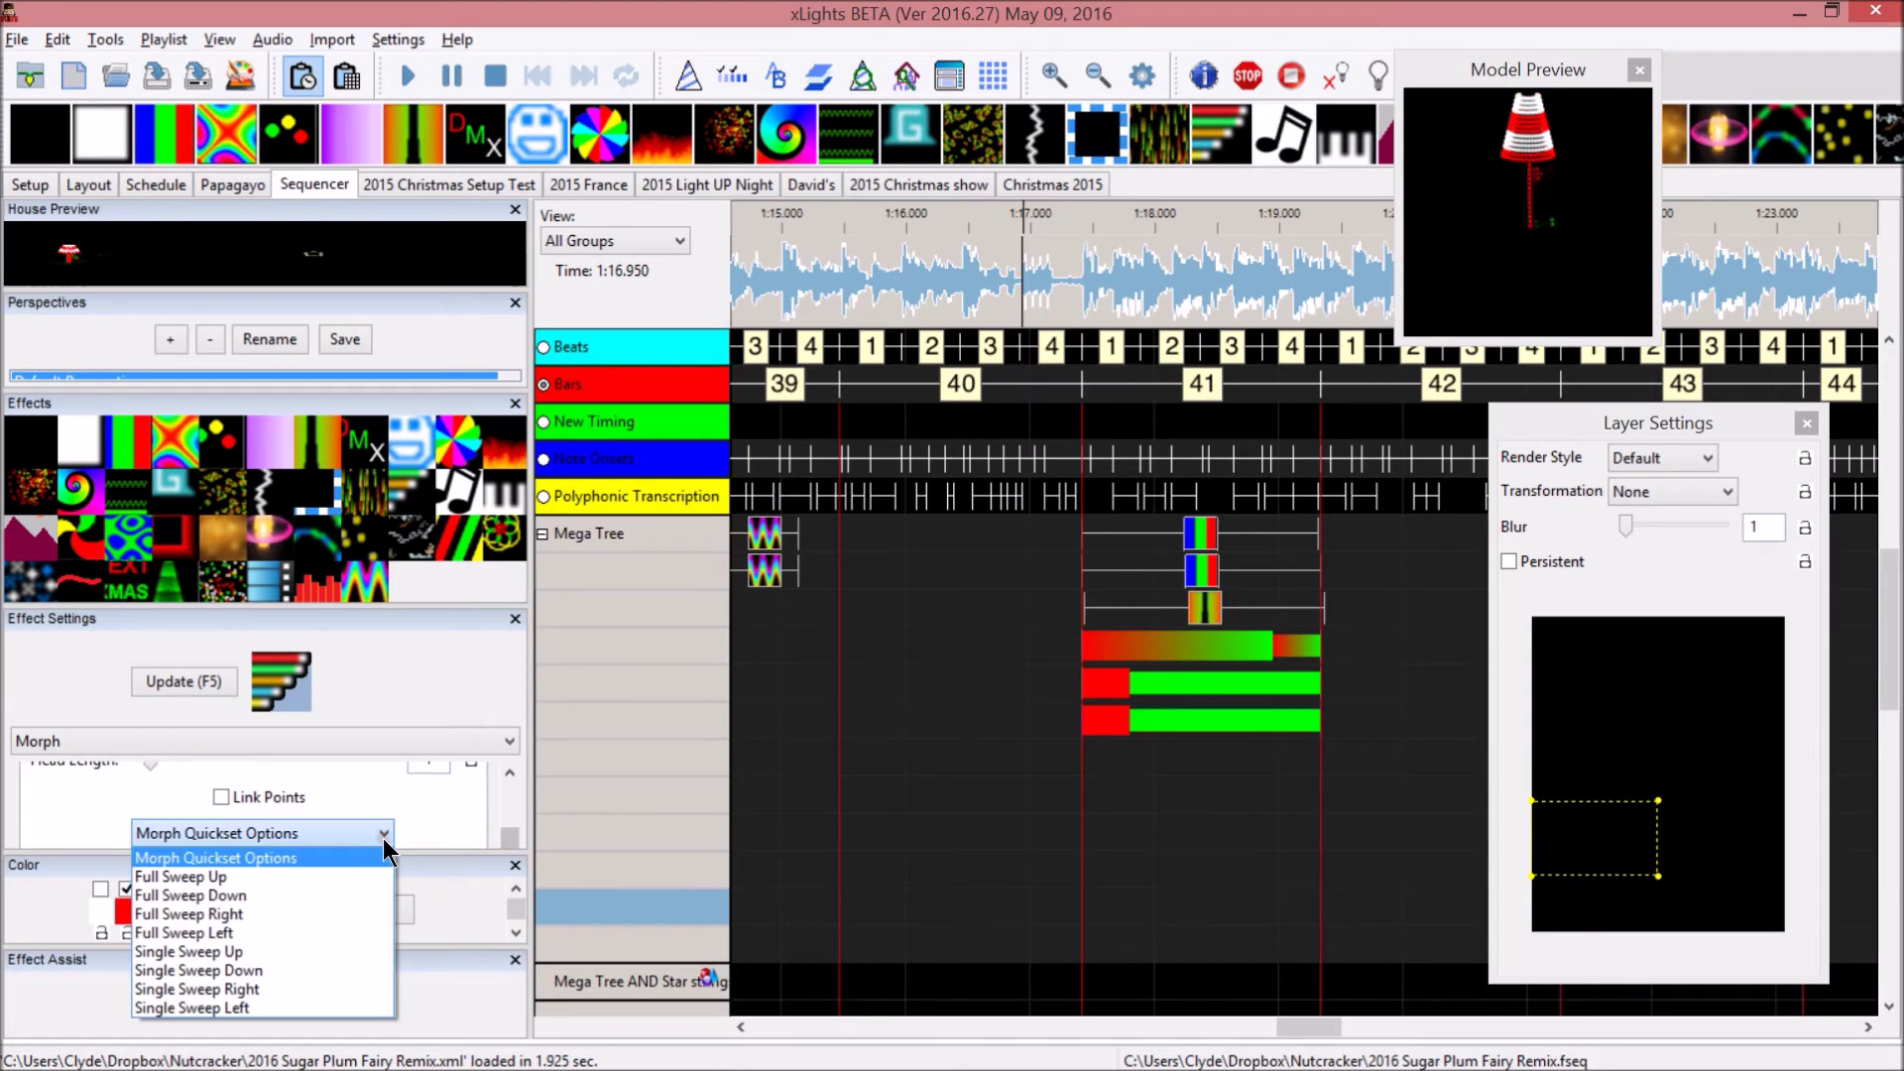
left_click(224, 913)
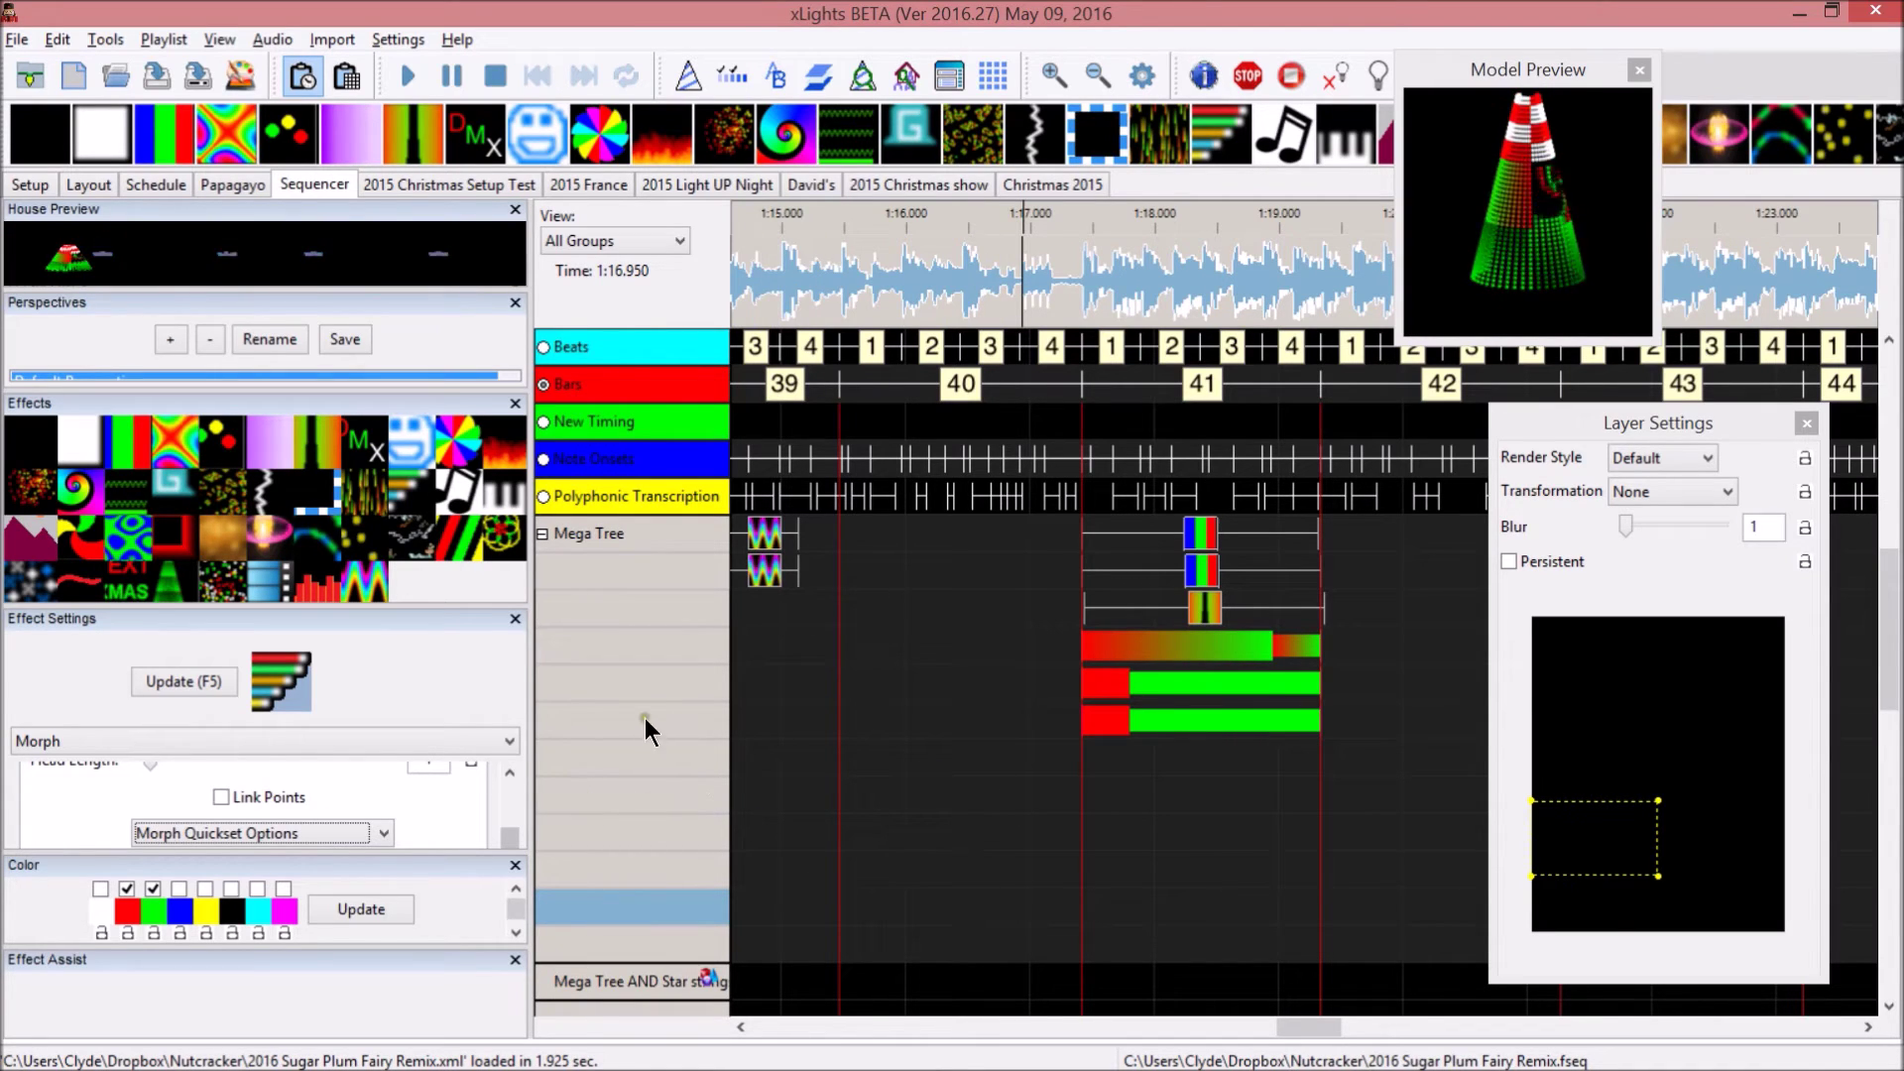
Add a Morph effect to the seventh Mega Tree layer at bar 41 and fit its sub-buffer to the buffer's bottom-right corner.
left_click_drag(419, 486, 1148, 769)
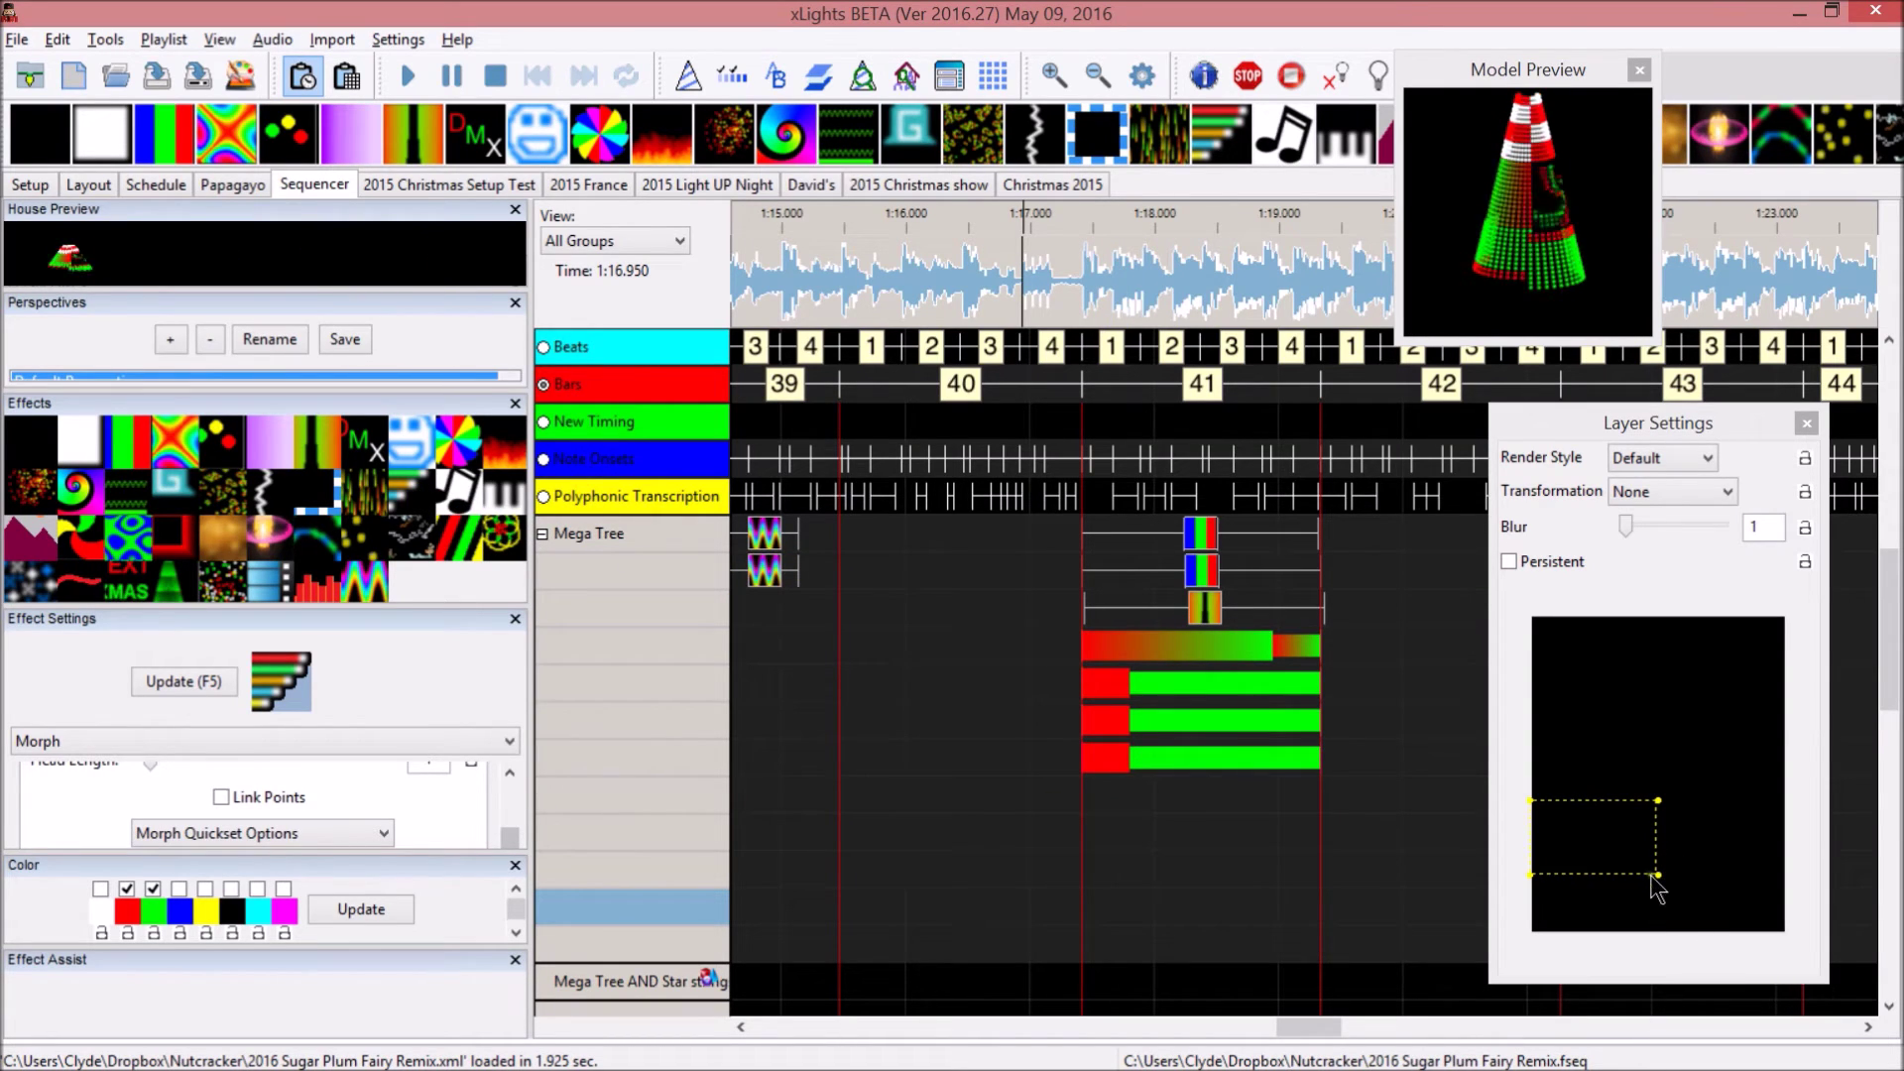
left_click_drag(1655, 877, 1795, 934)
left_click_drag(1532, 801, 1654, 849)
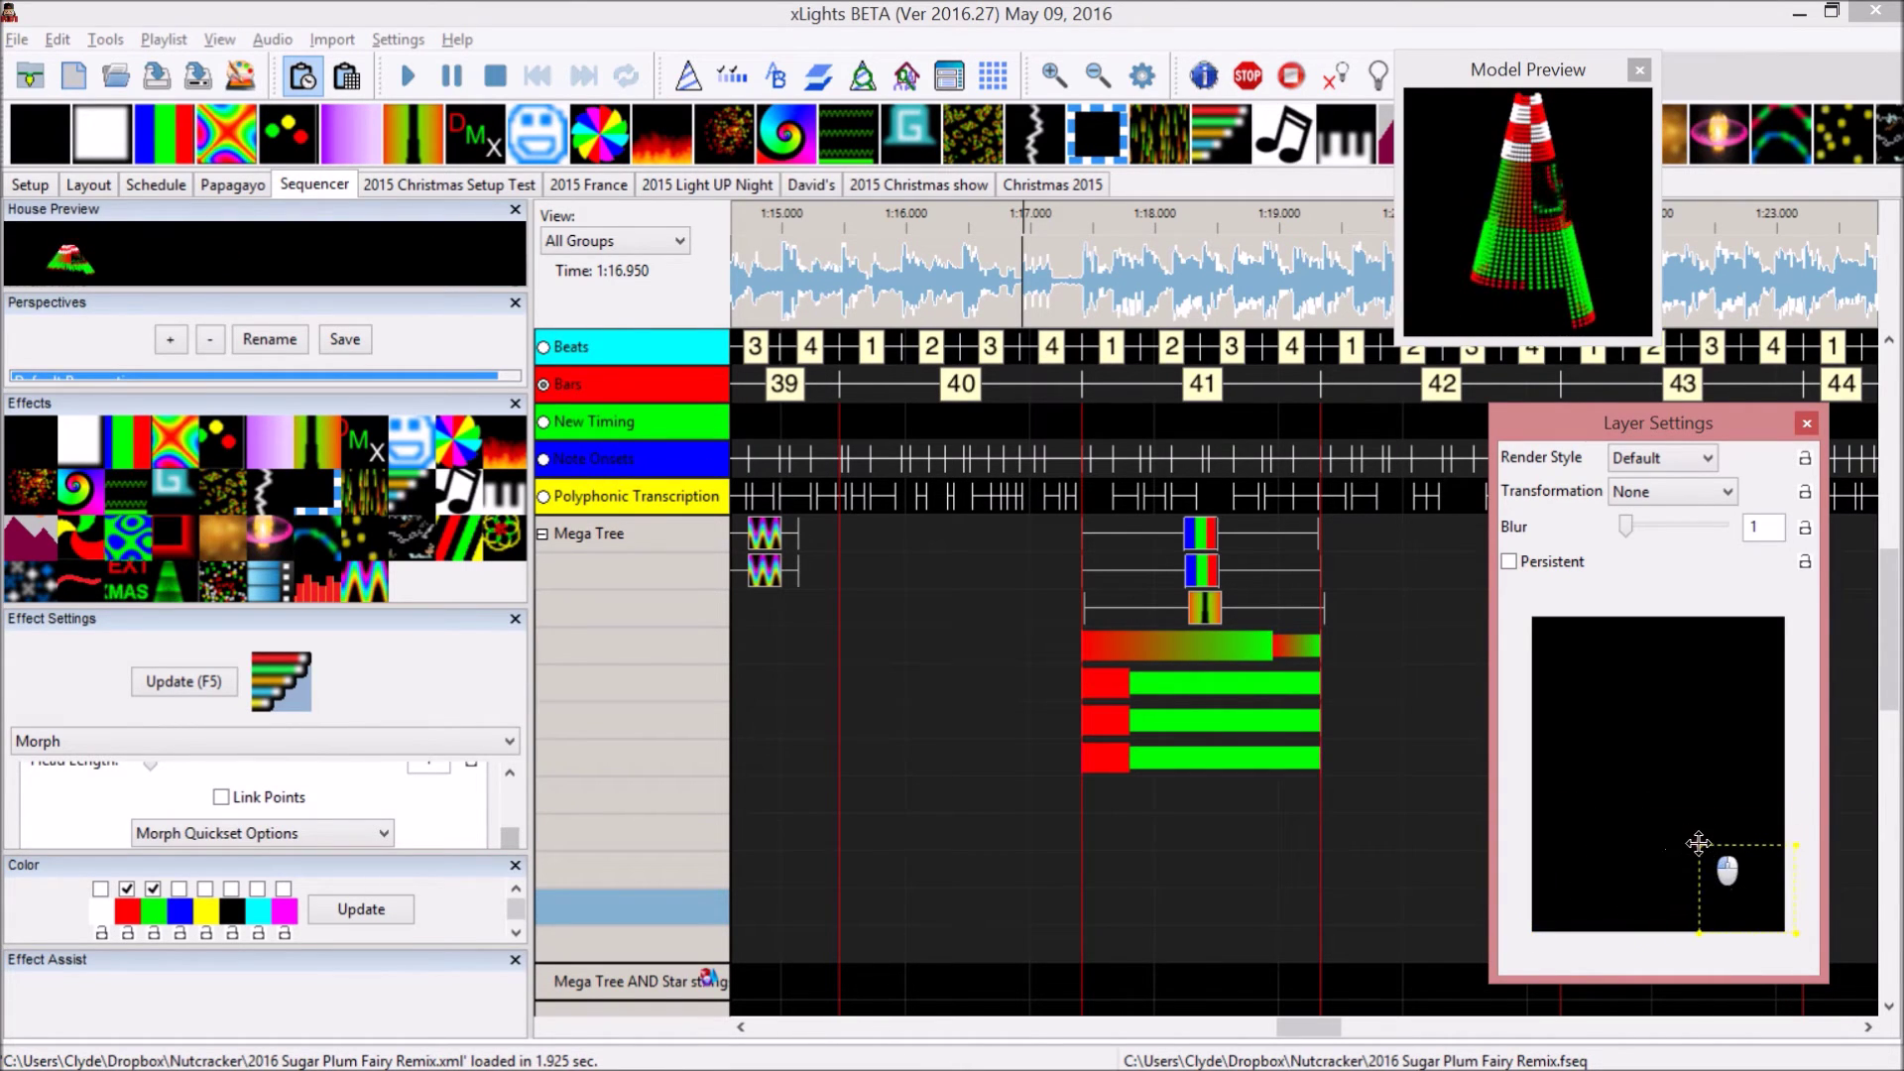
left_click_drag(1699, 858, 1665, 865)
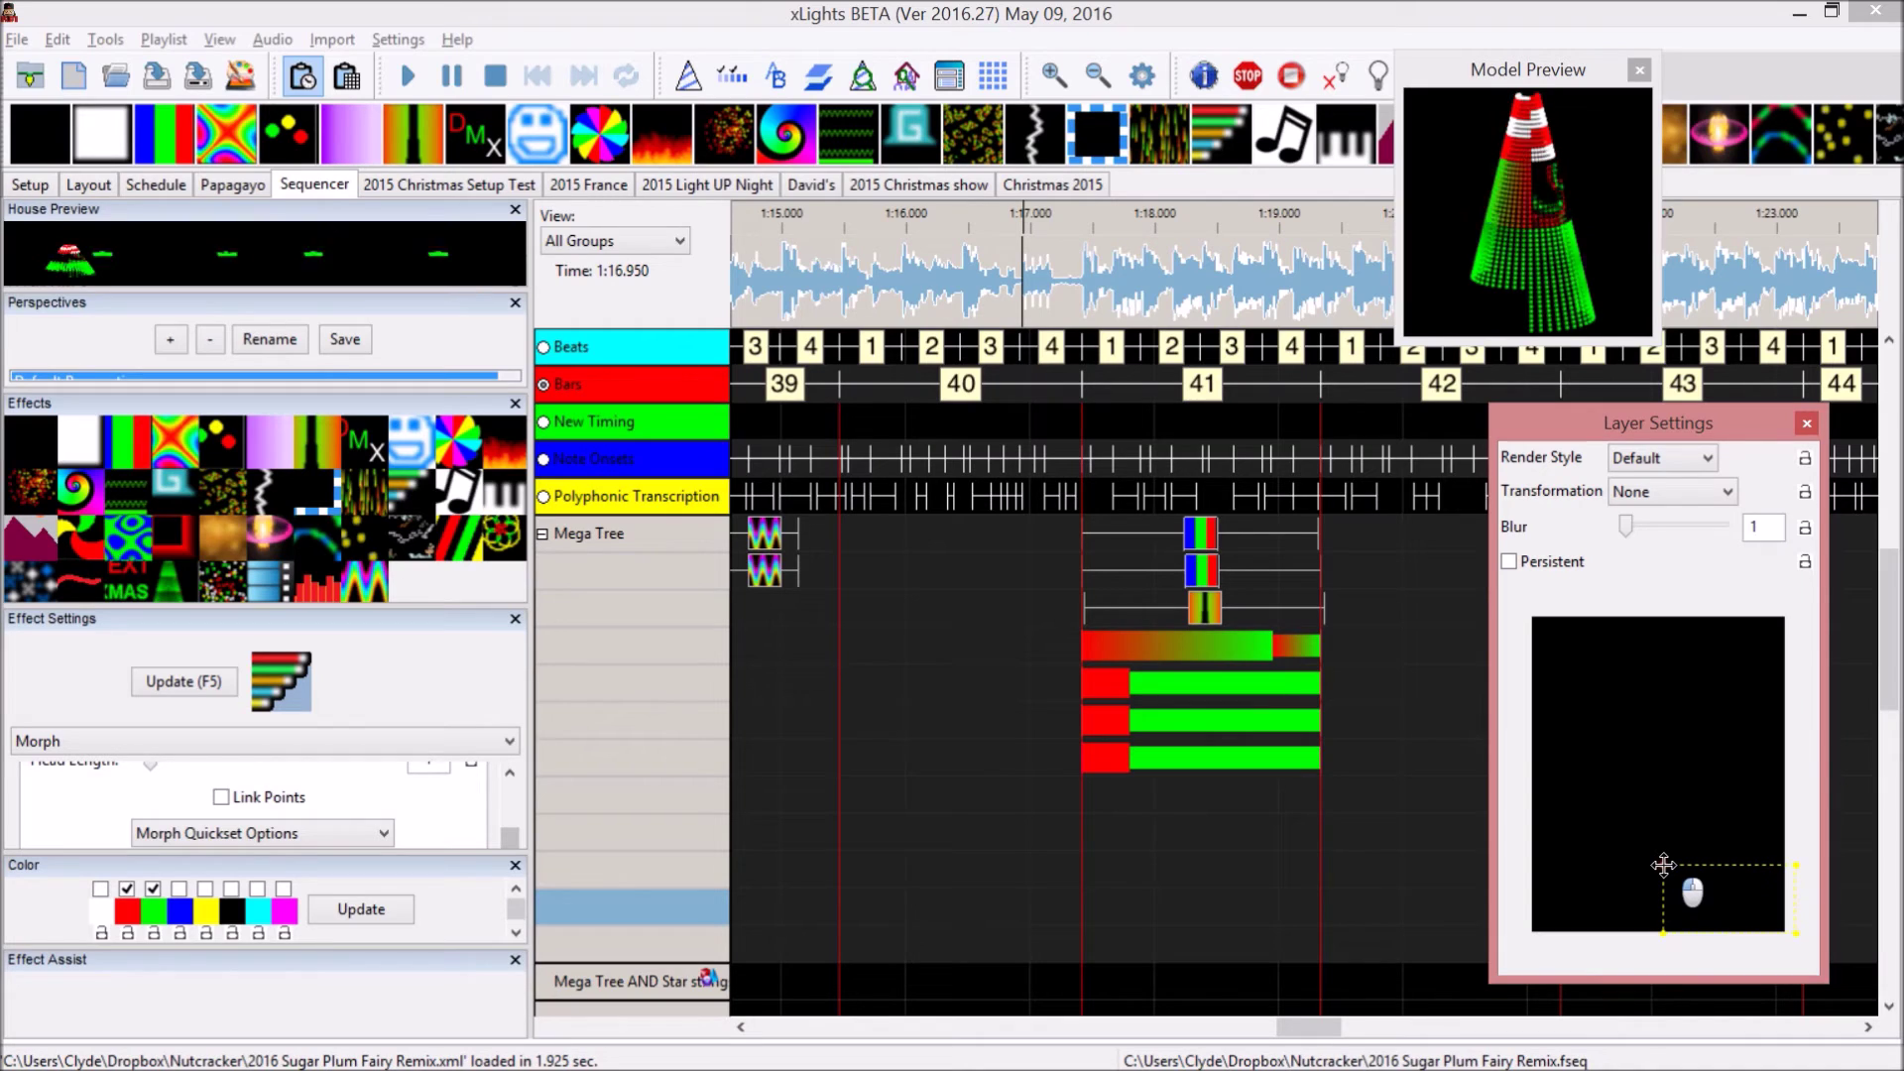
left_click_drag(1664, 864, 1665, 876)
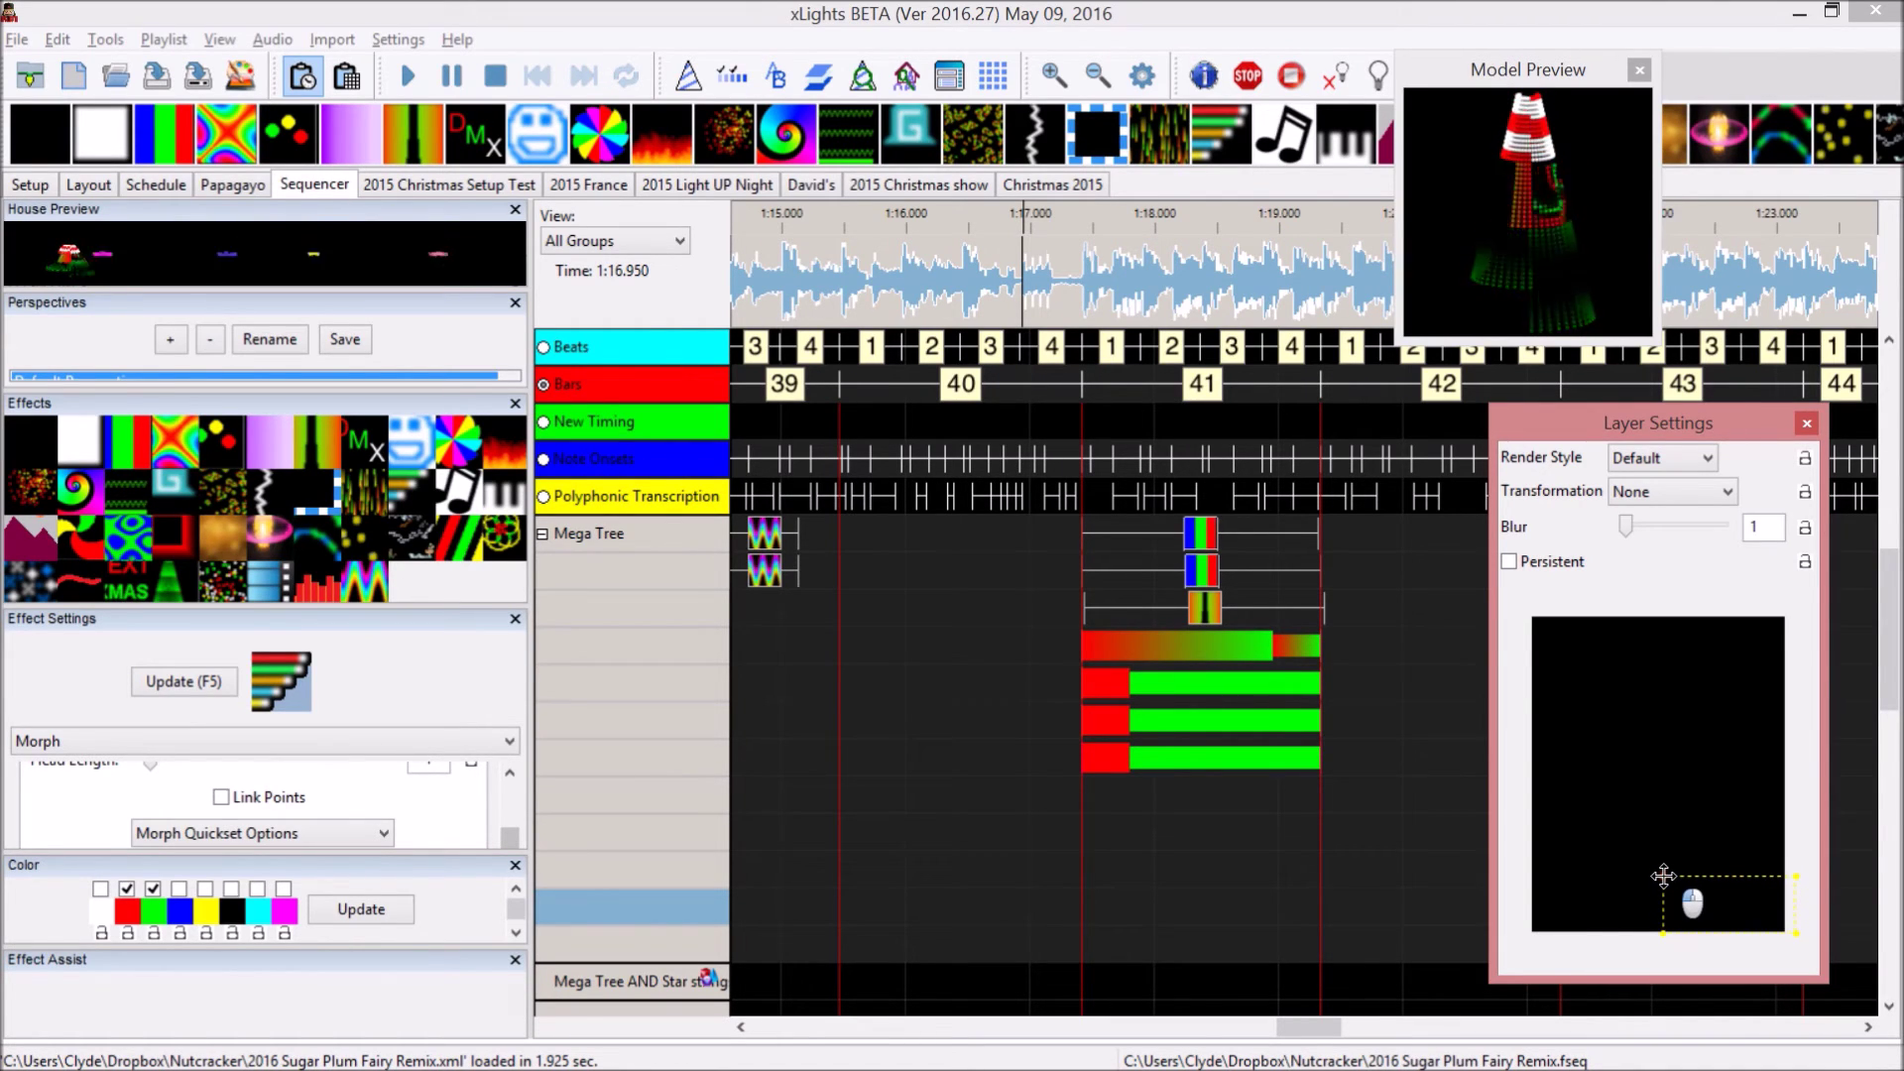
left_click_drag(1665, 876, 1662, 885)
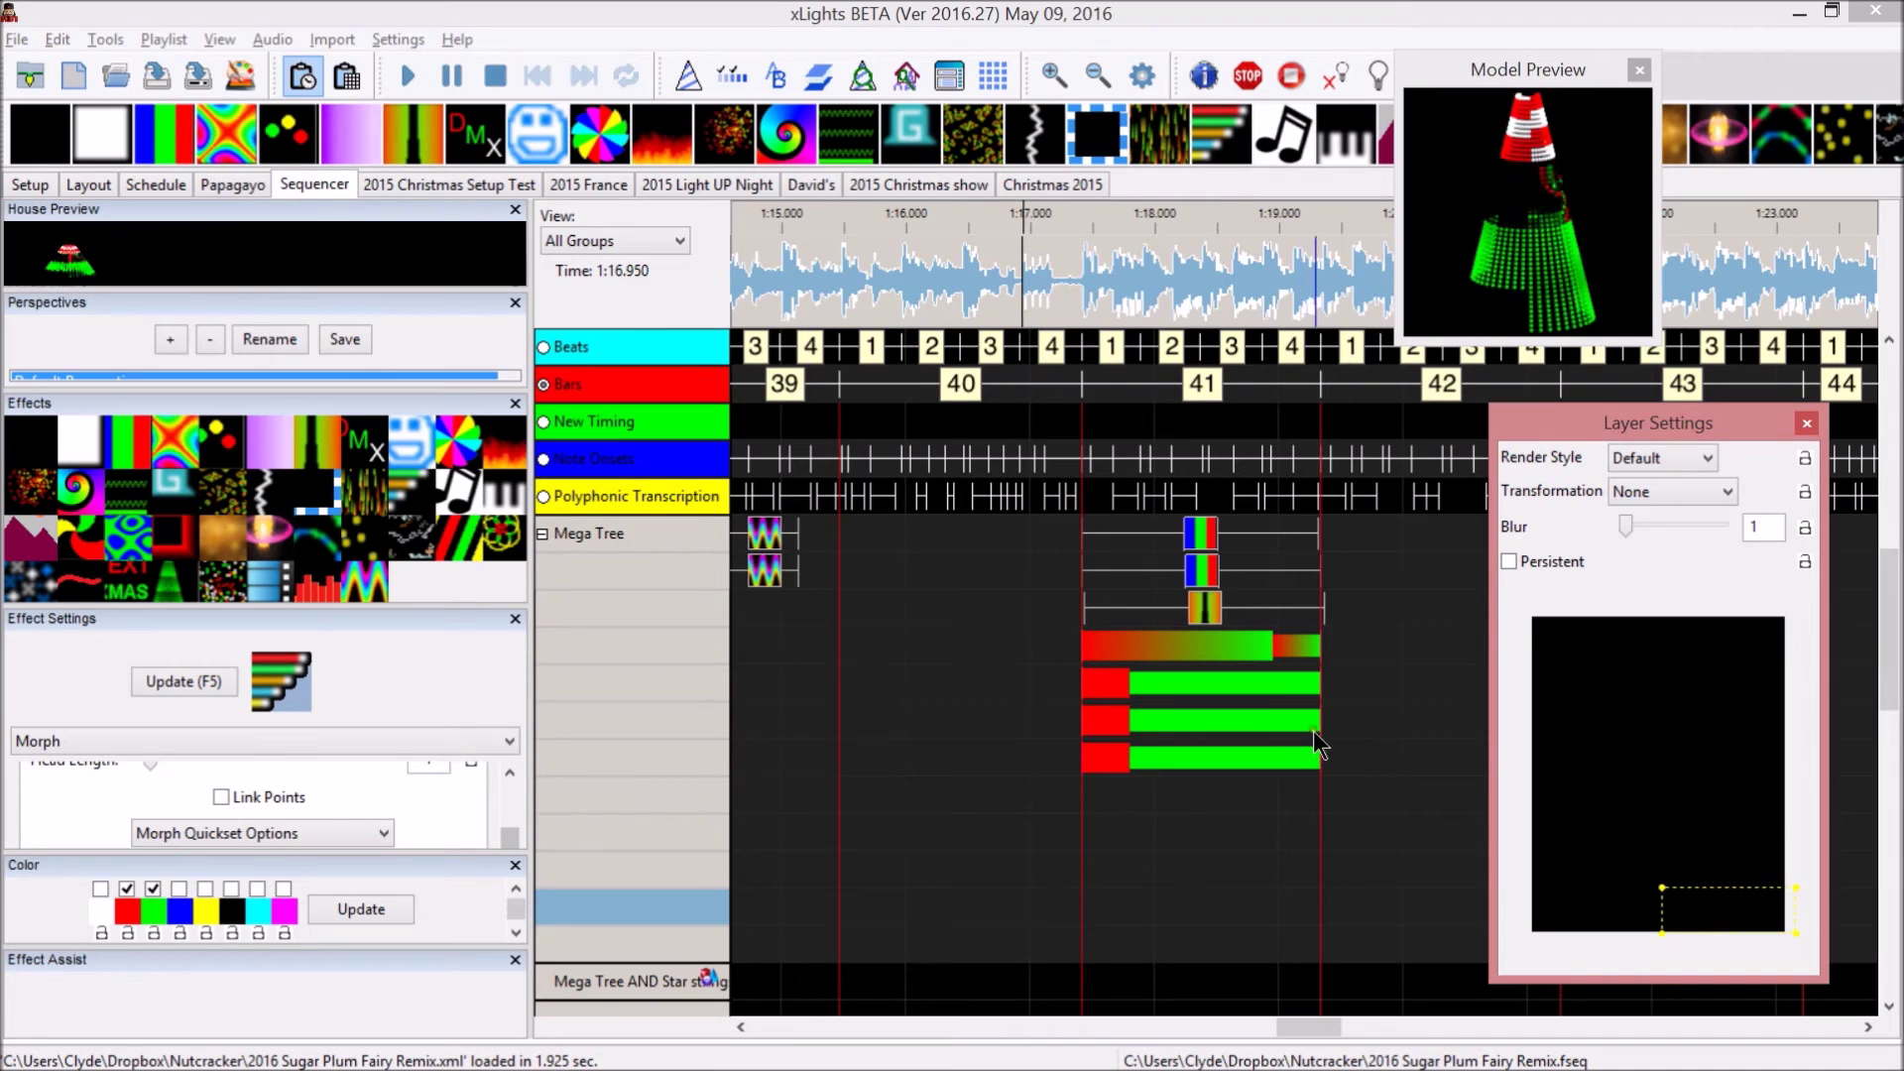
Add a Morph effect to the eighth Mega Tree layer at bar 41 and fit its sub-buffer to the buffer's bottom-left corner.
left_click(1250, 681)
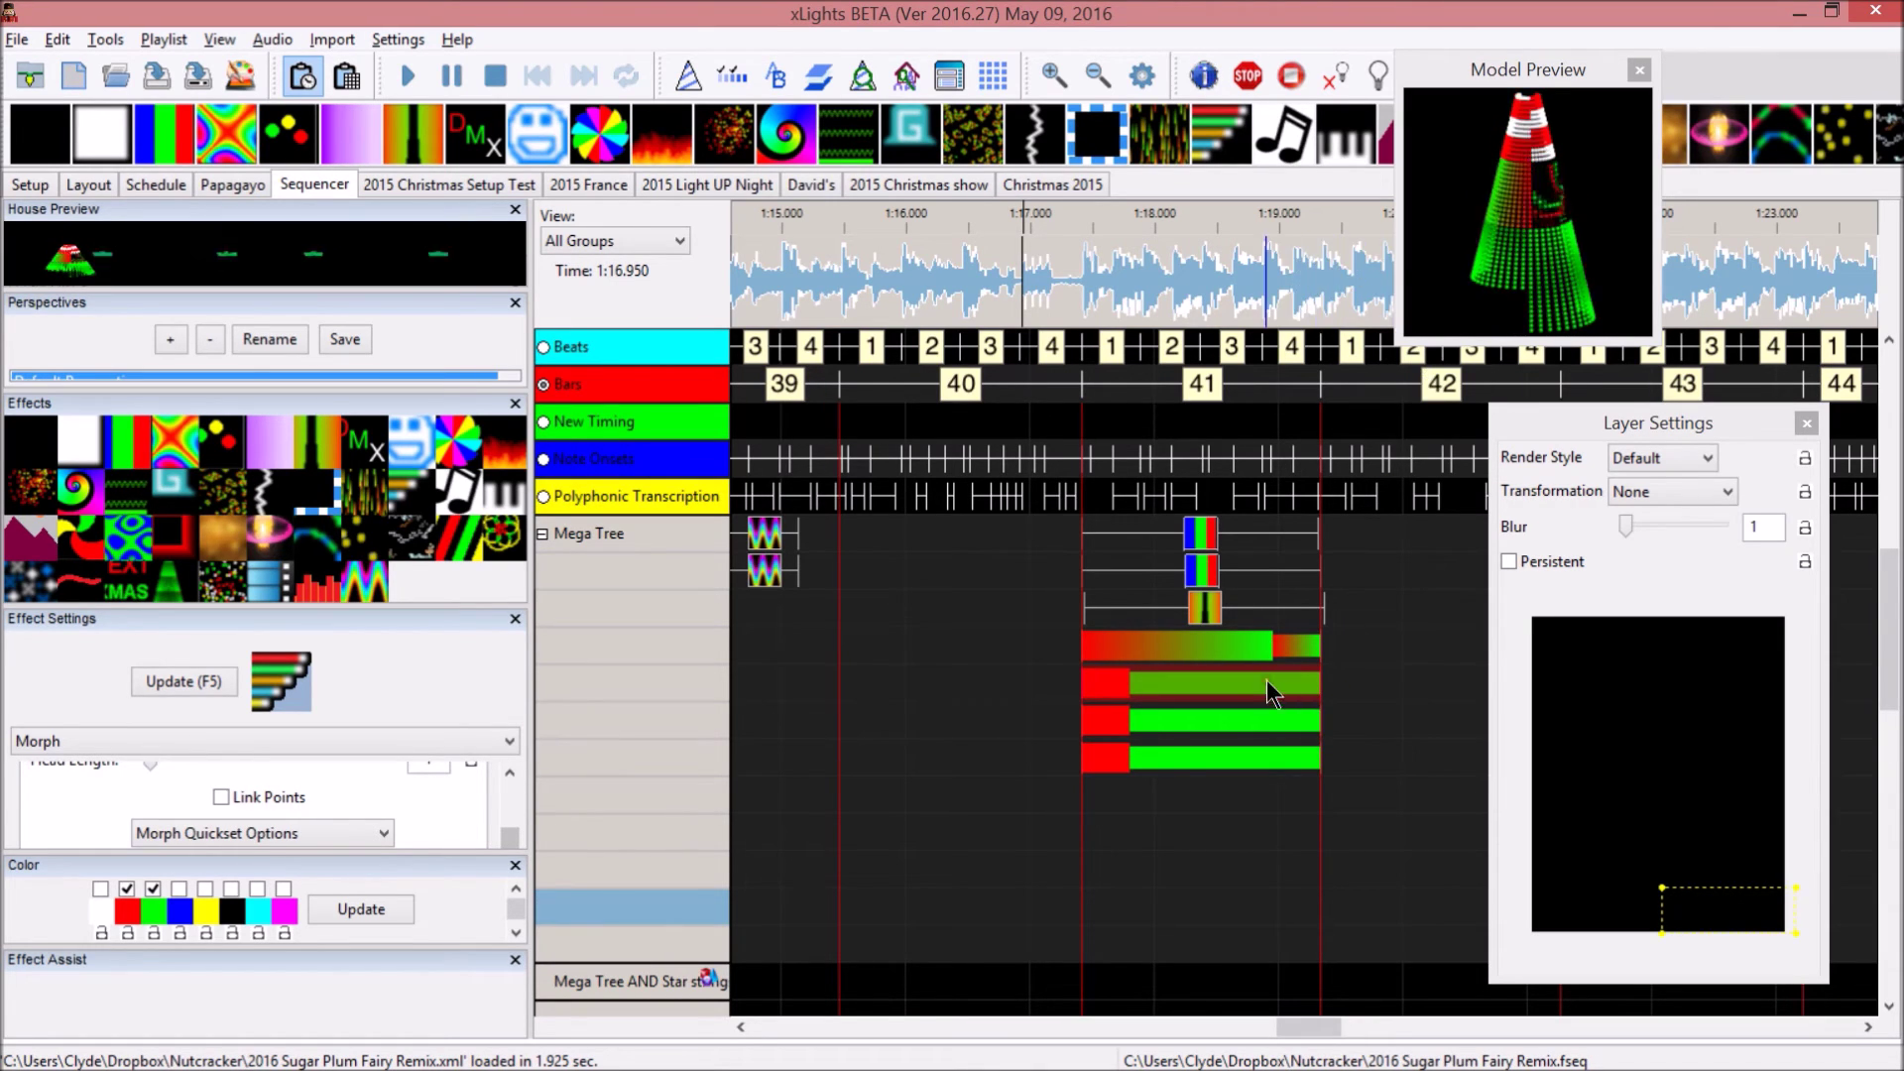
left_click(1229, 724)
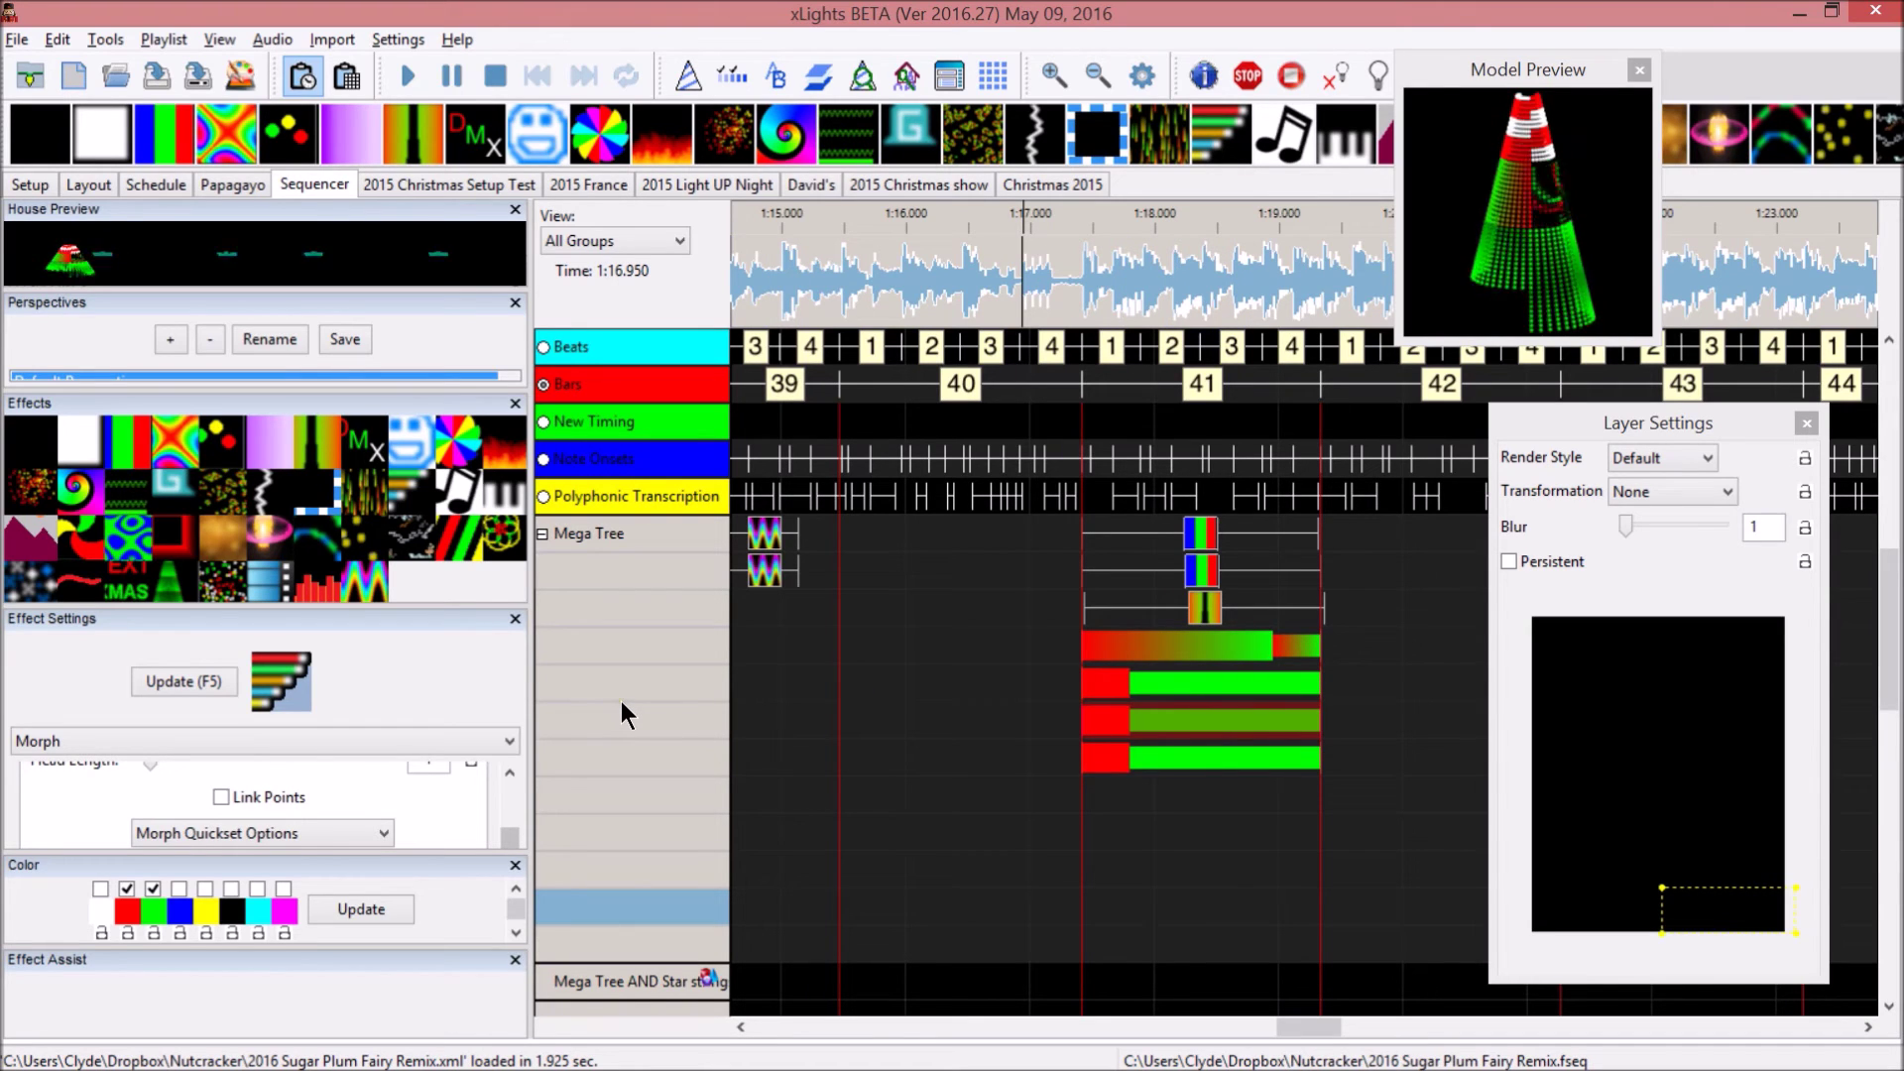
left_click_drag(264, 693, 1196, 808)
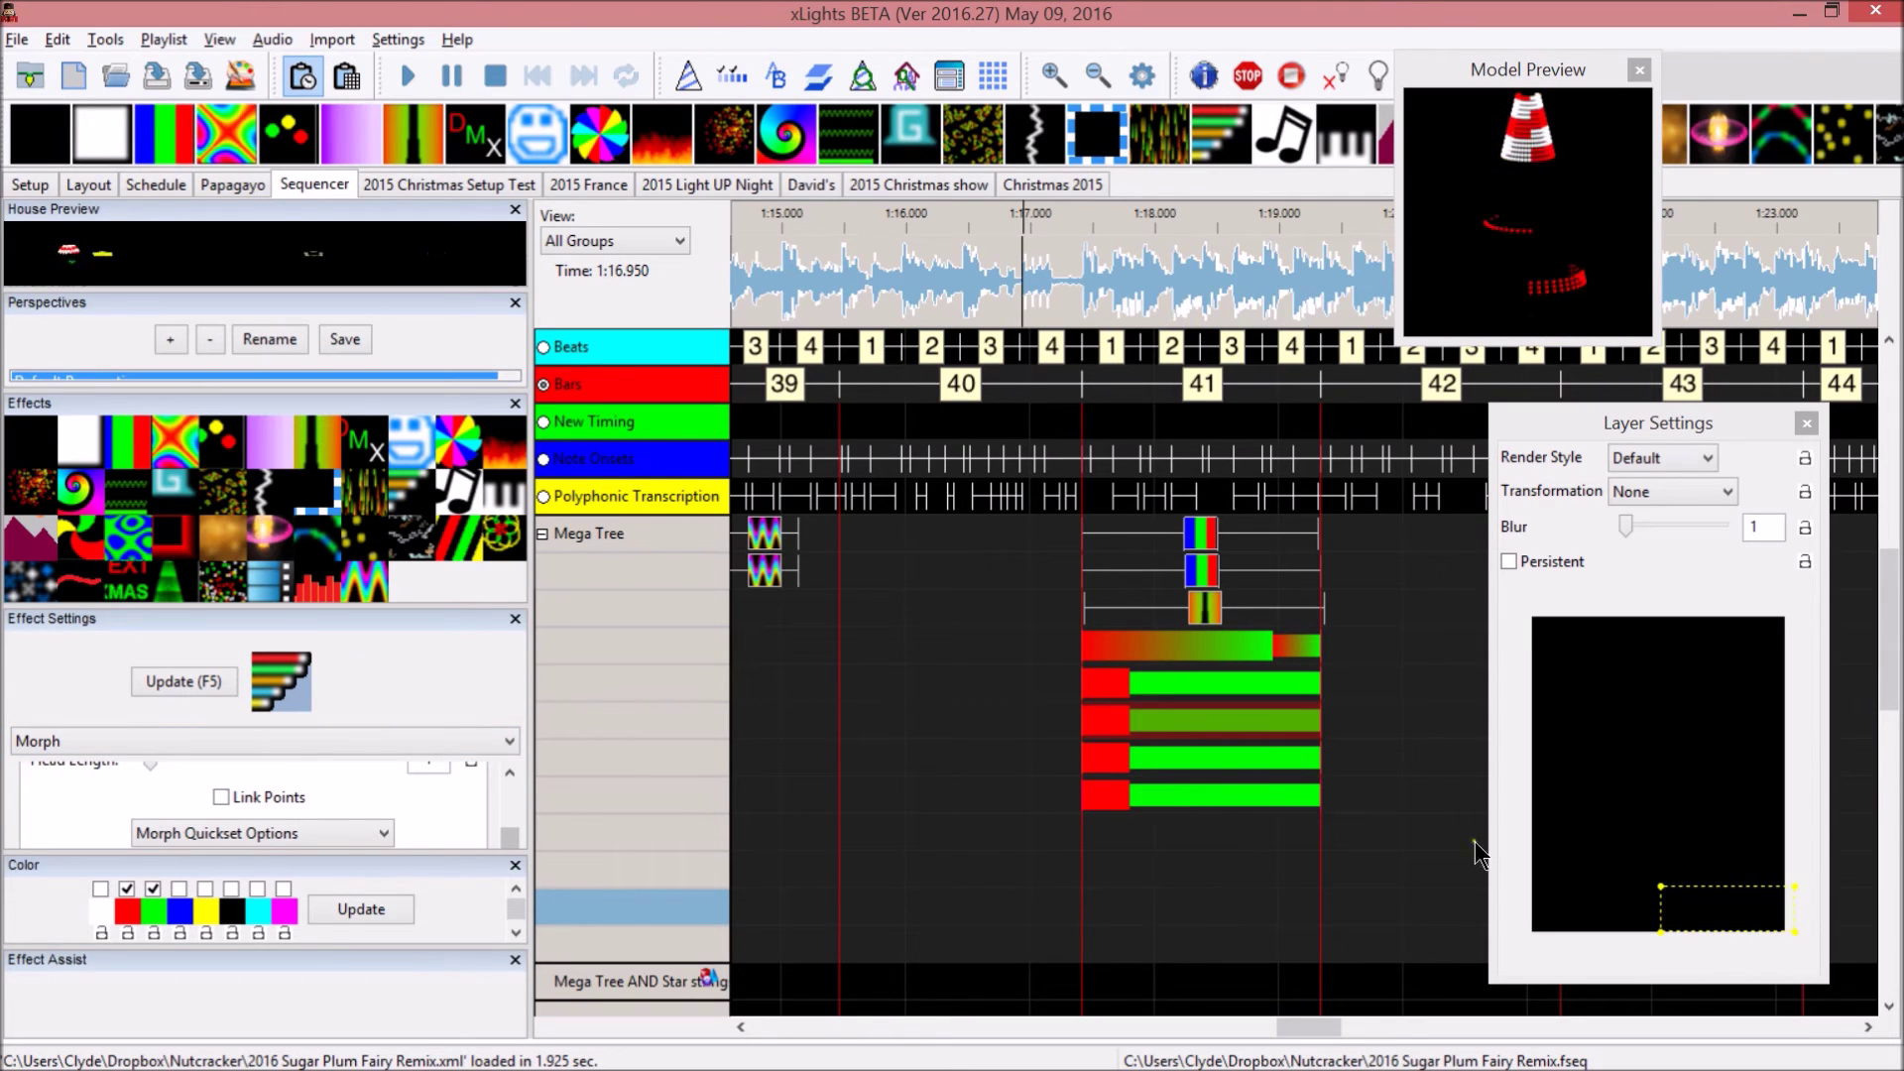
left_click_drag(1662, 883, 1528, 883)
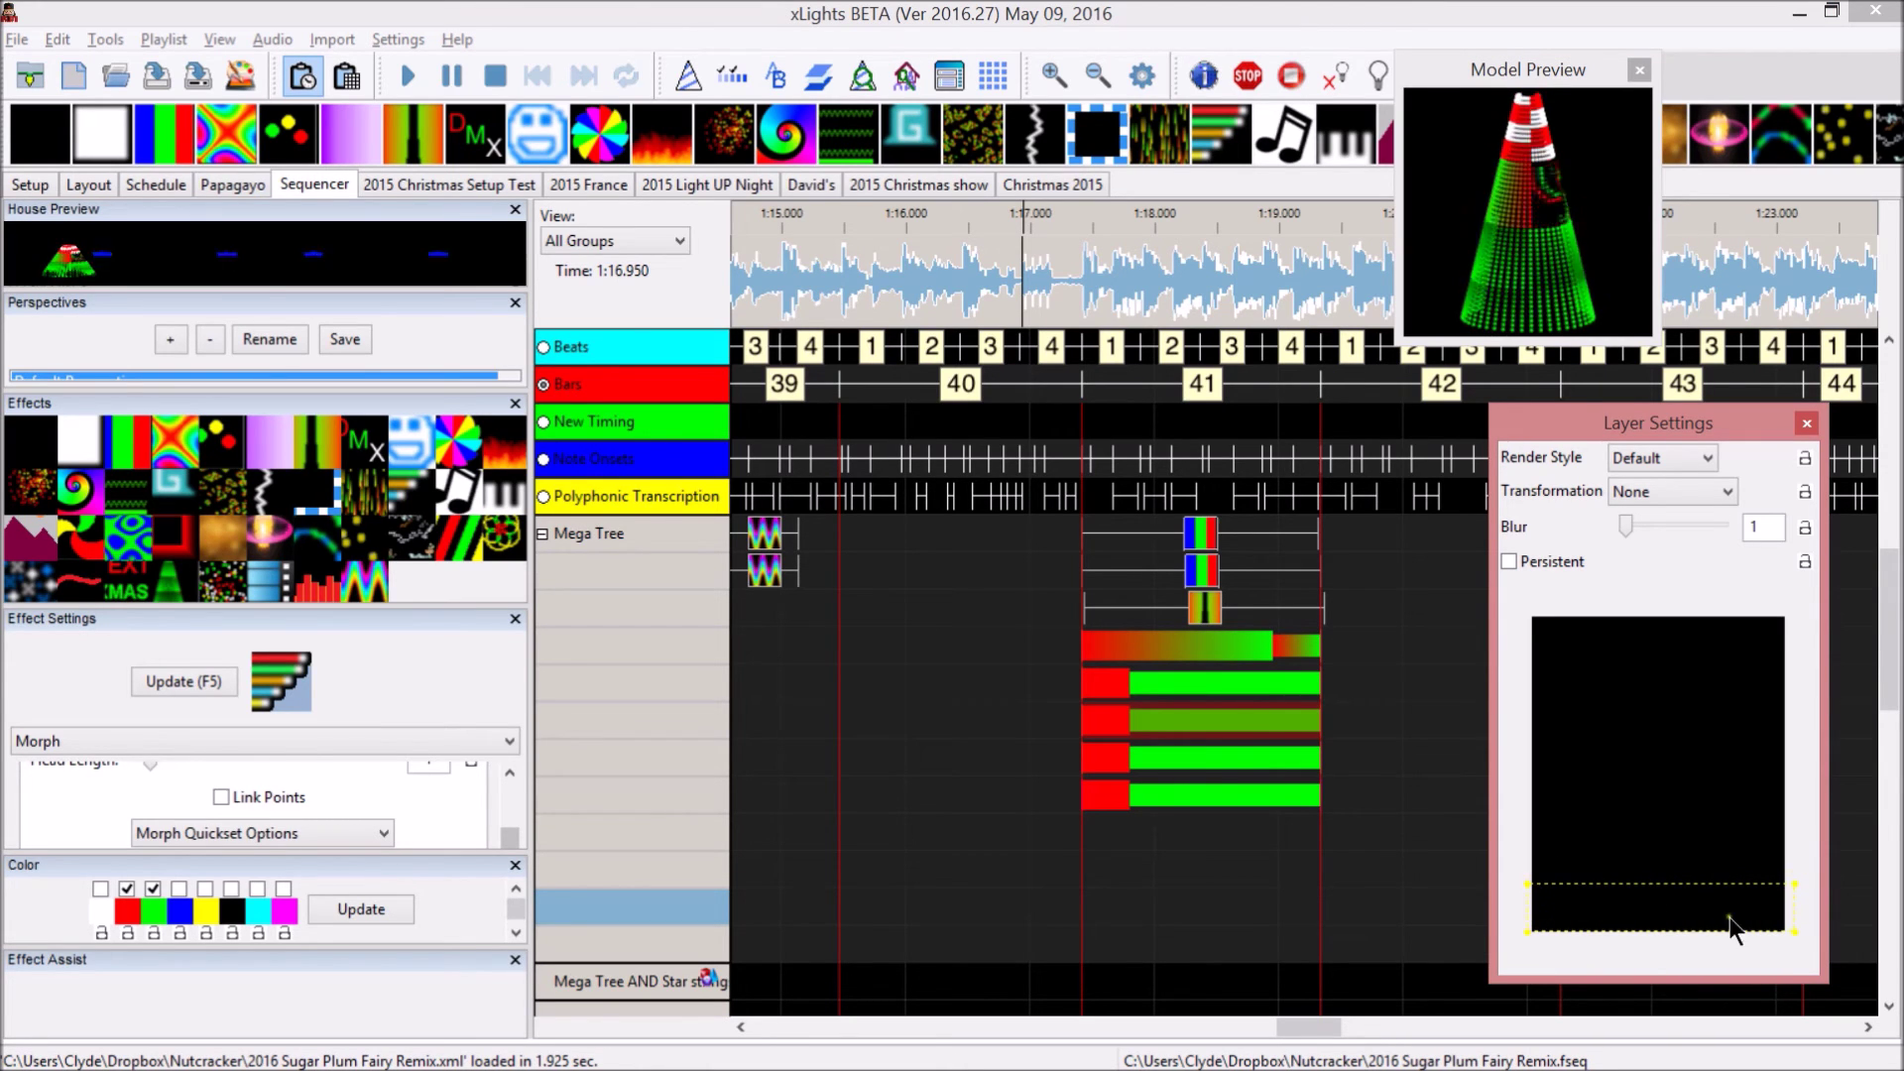
left_click_drag(1795, 929, 1680, 935)
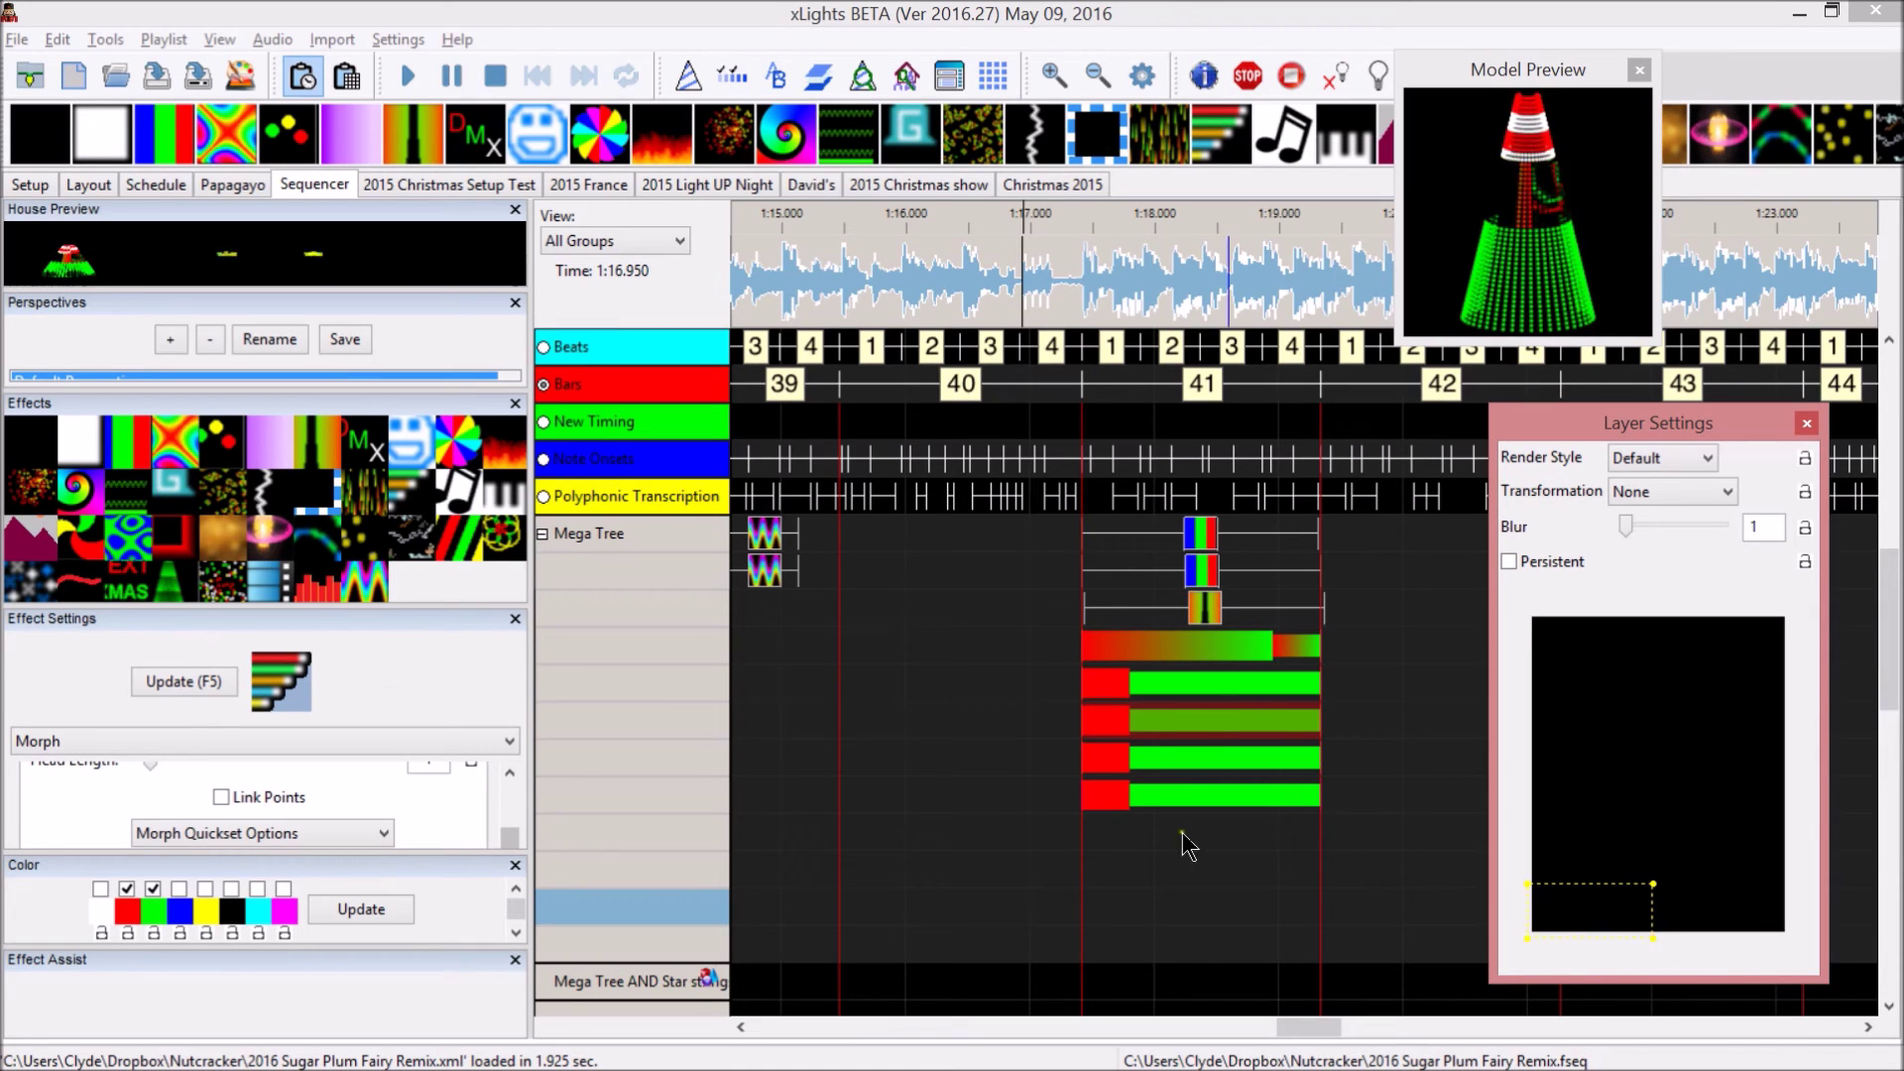
Apply the Full Sweep Up quickset to the Morph effect on the eighth Mega Tree layer.
left_click(510, 835)
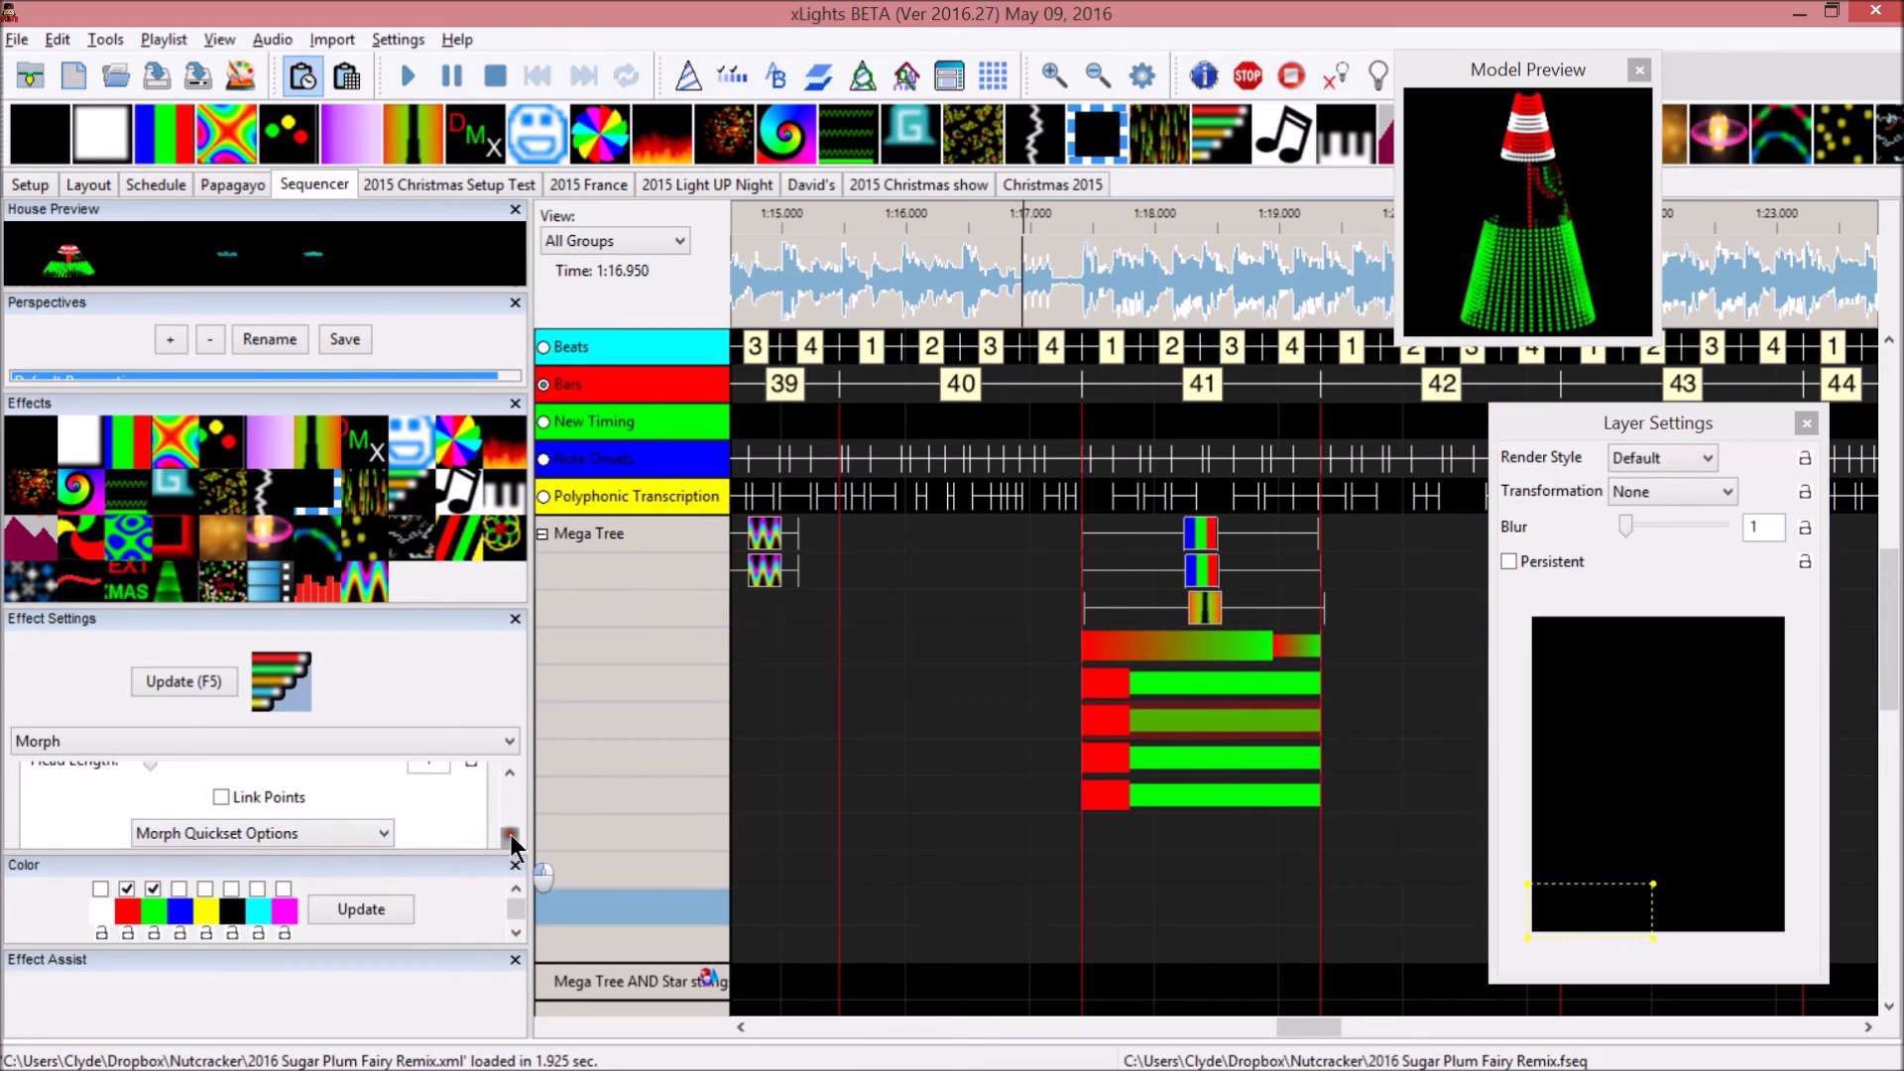
left_click(383, 833)
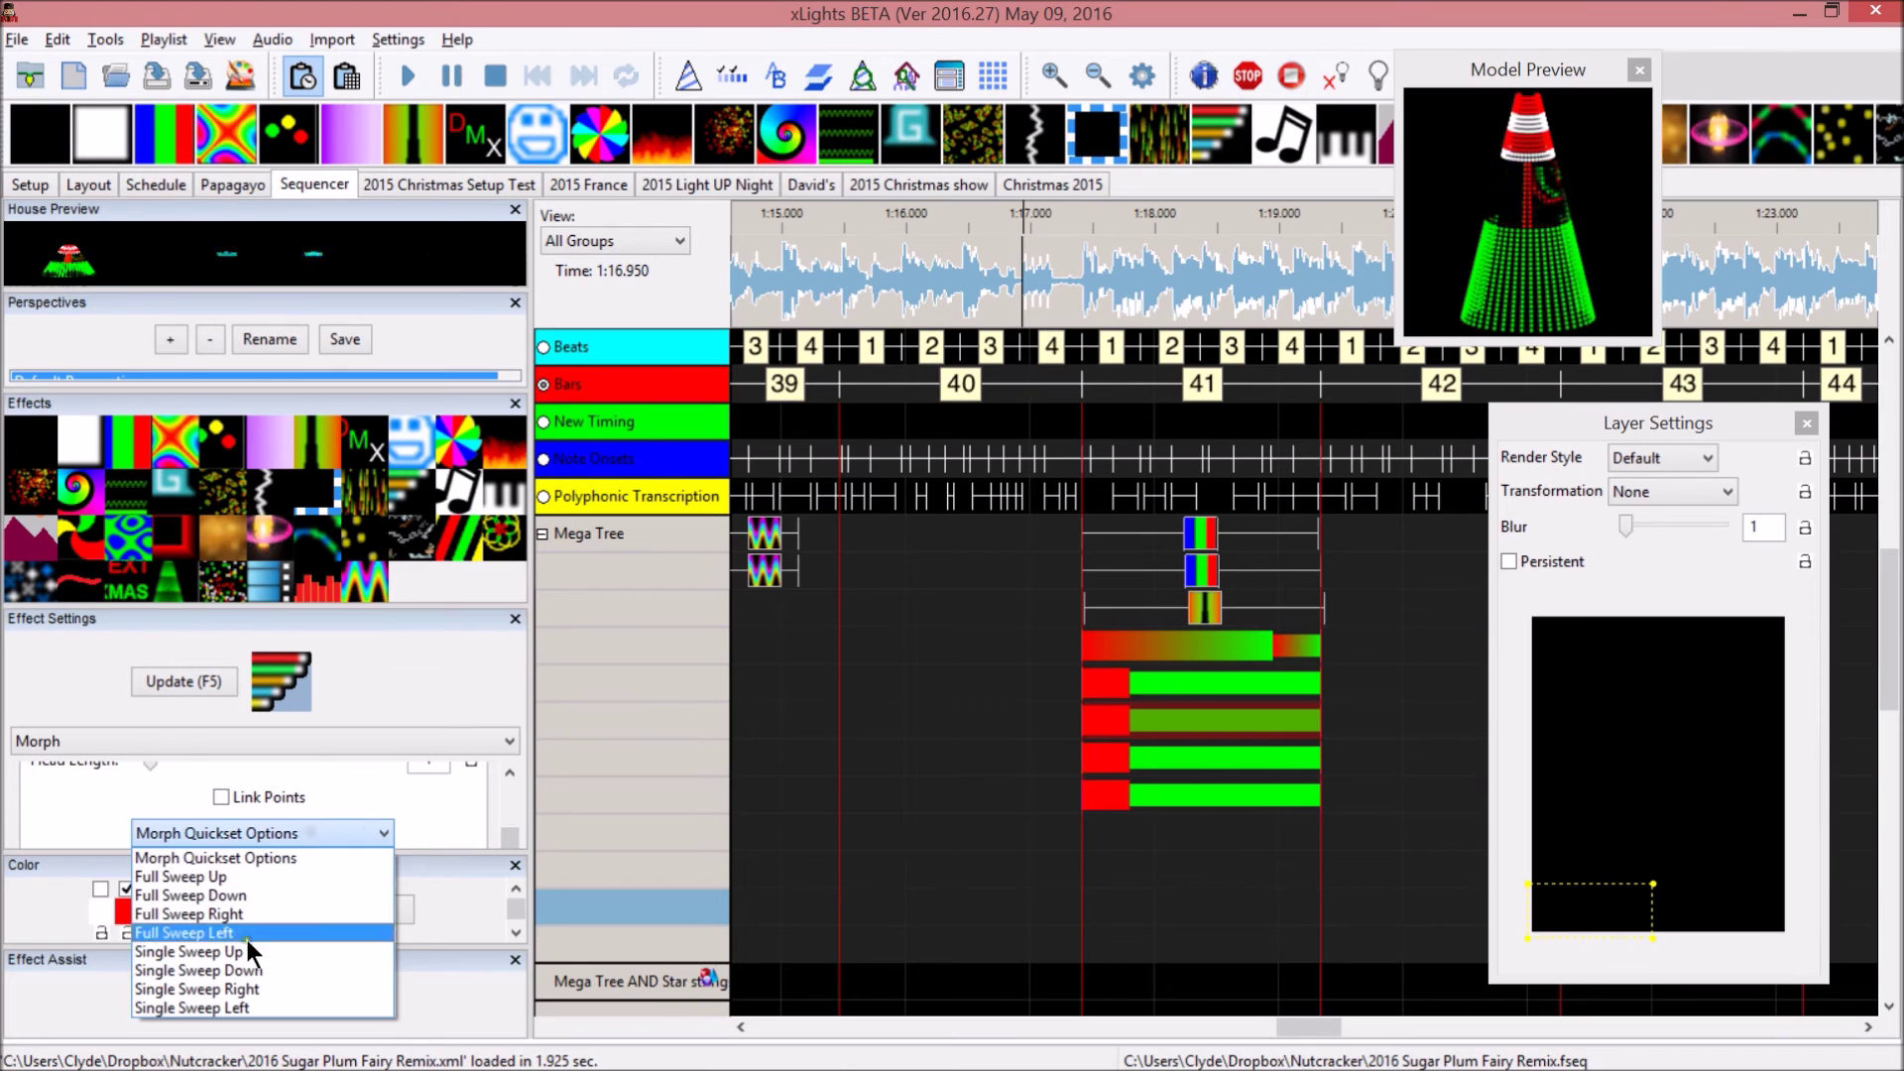
left_click(230, 882)
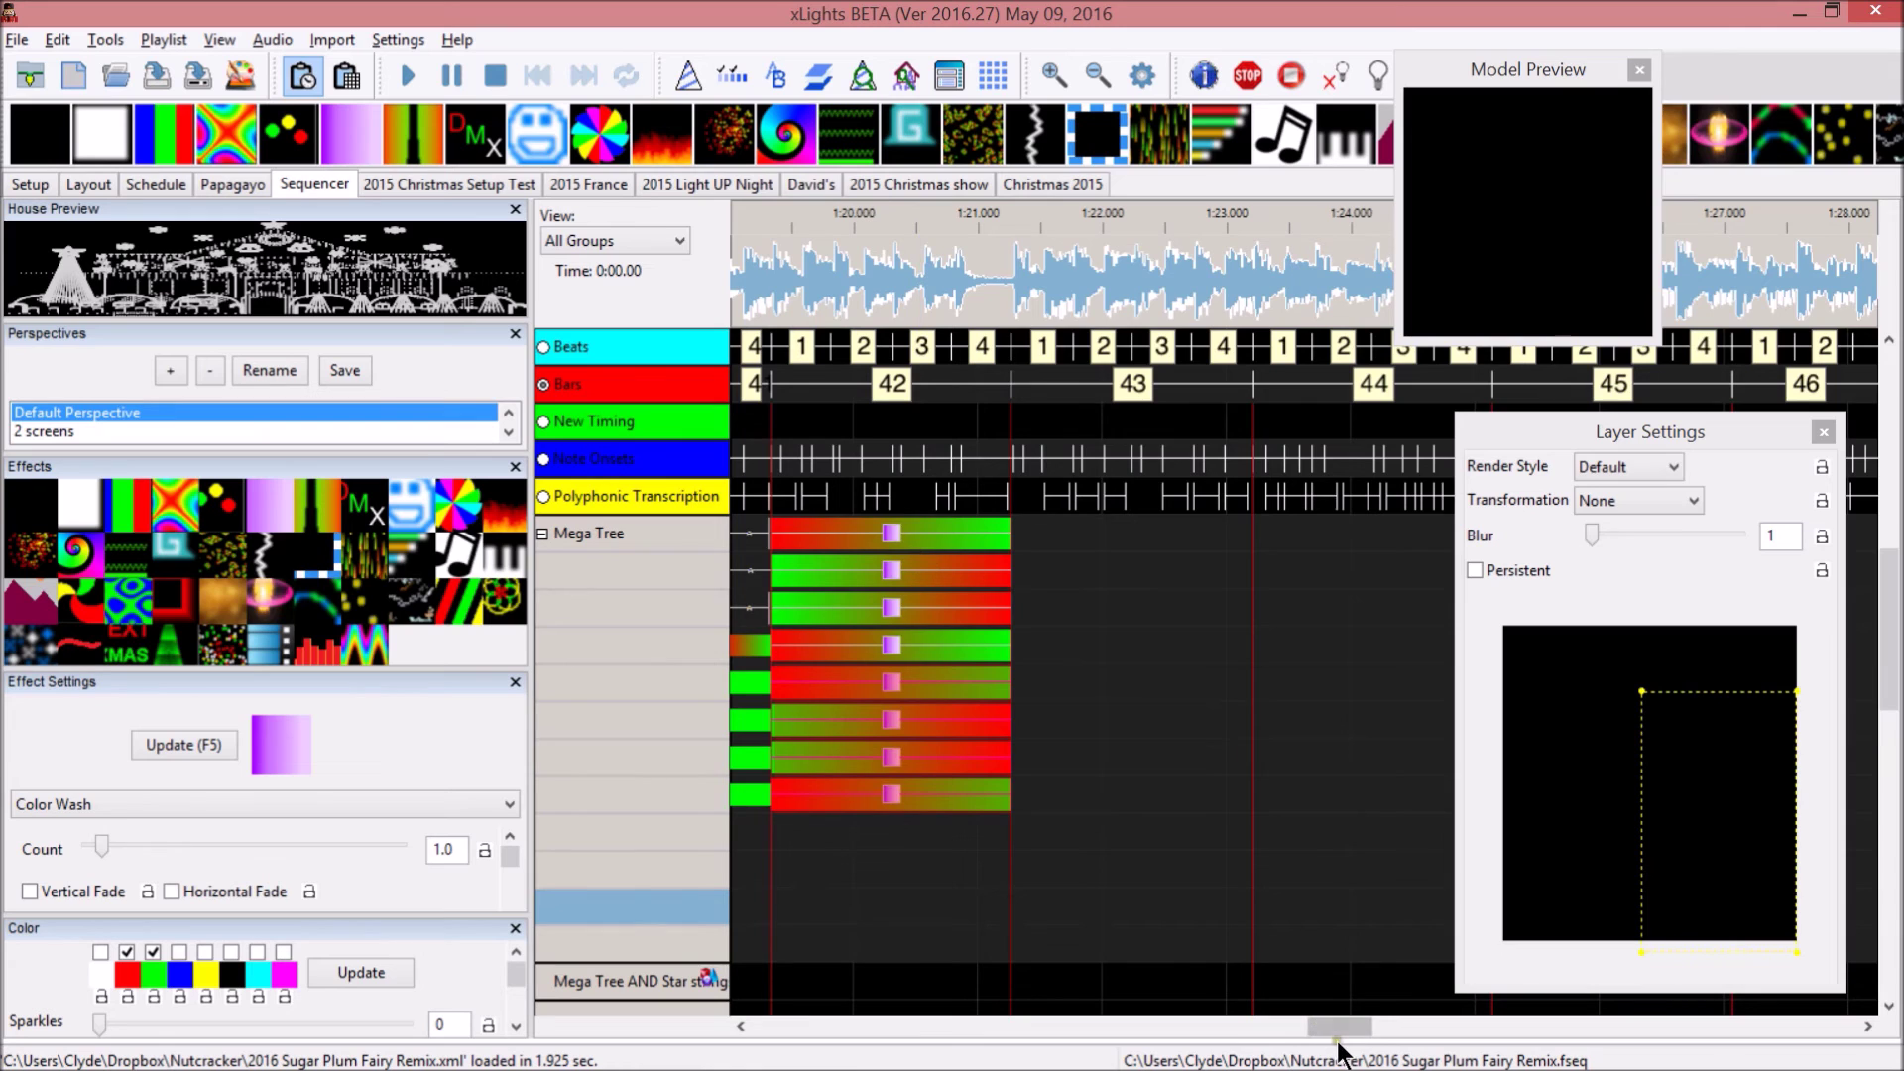
Show the Effect Assist window undocked beside the bar 41 effects, inspect it with the sixth-layer Morph selected, and close it.
left_click_drag(1333, 1035, 1311, 1033)
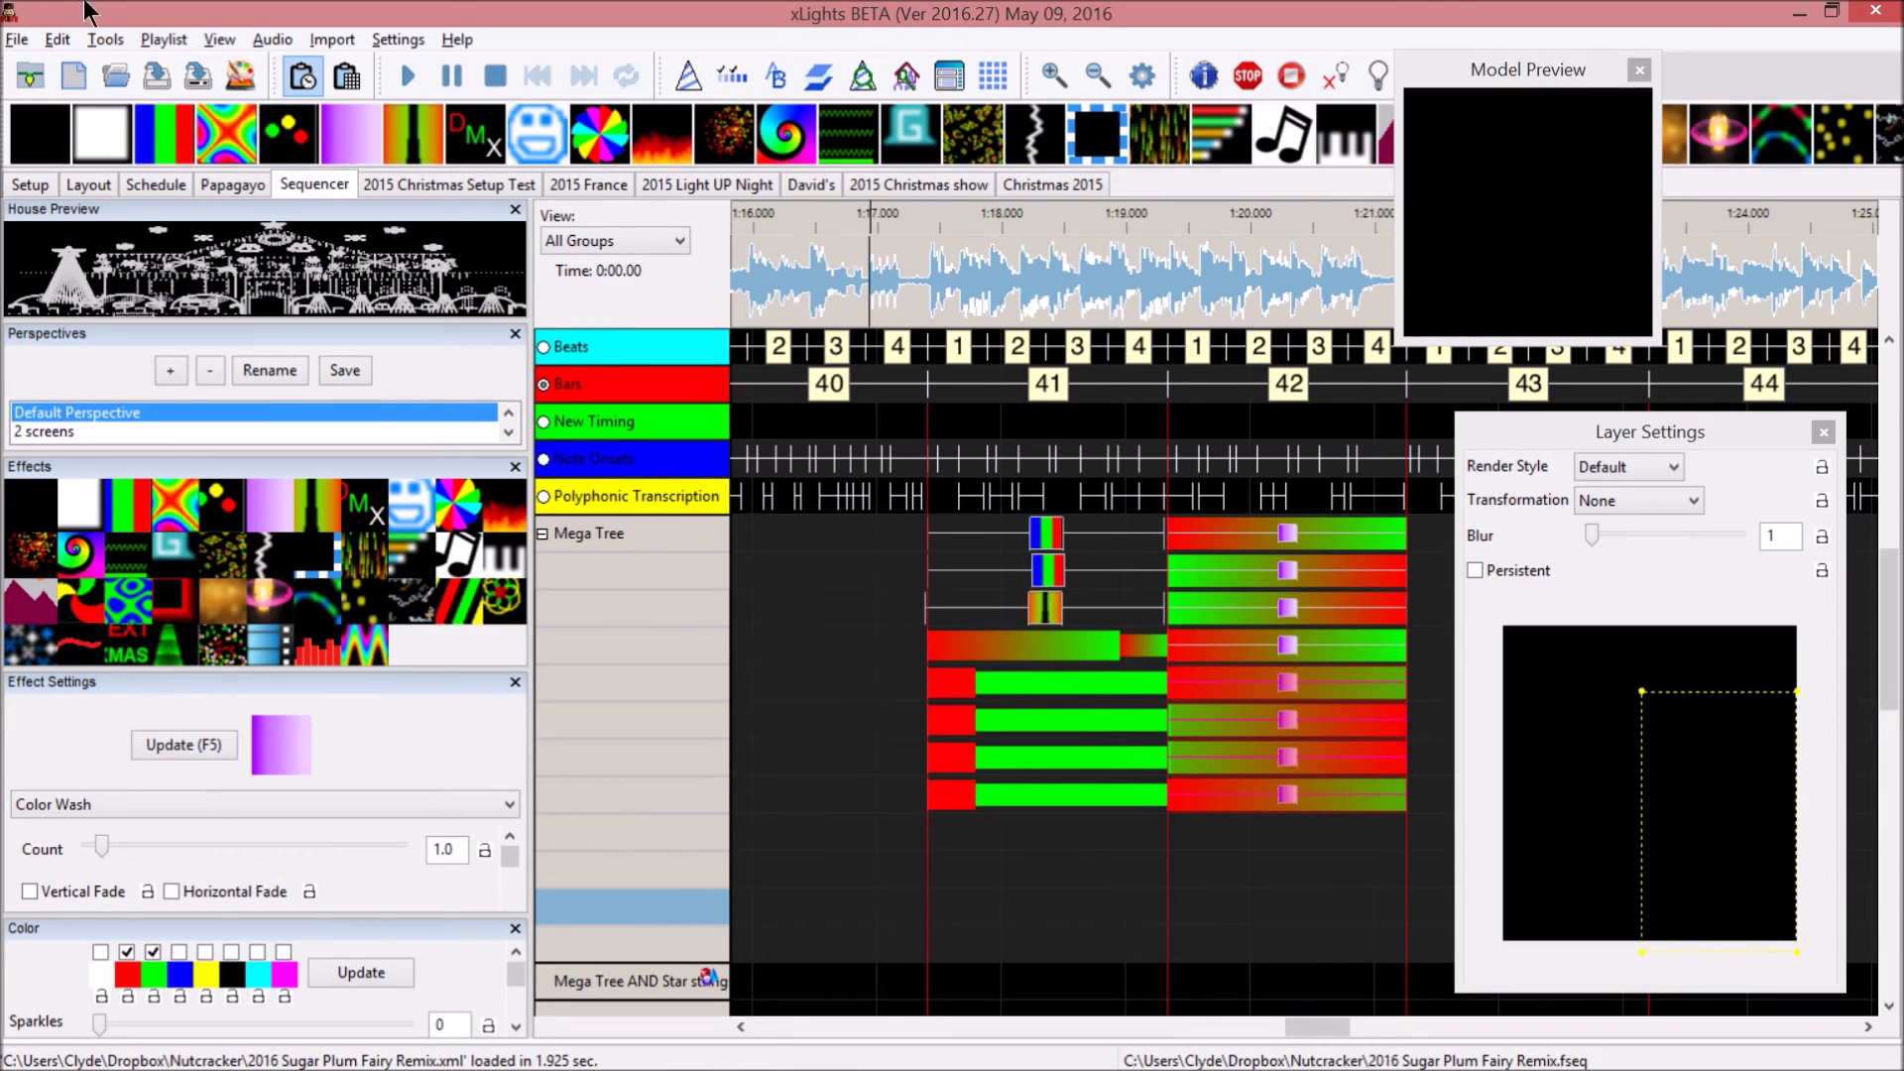
left_click(109, 38)
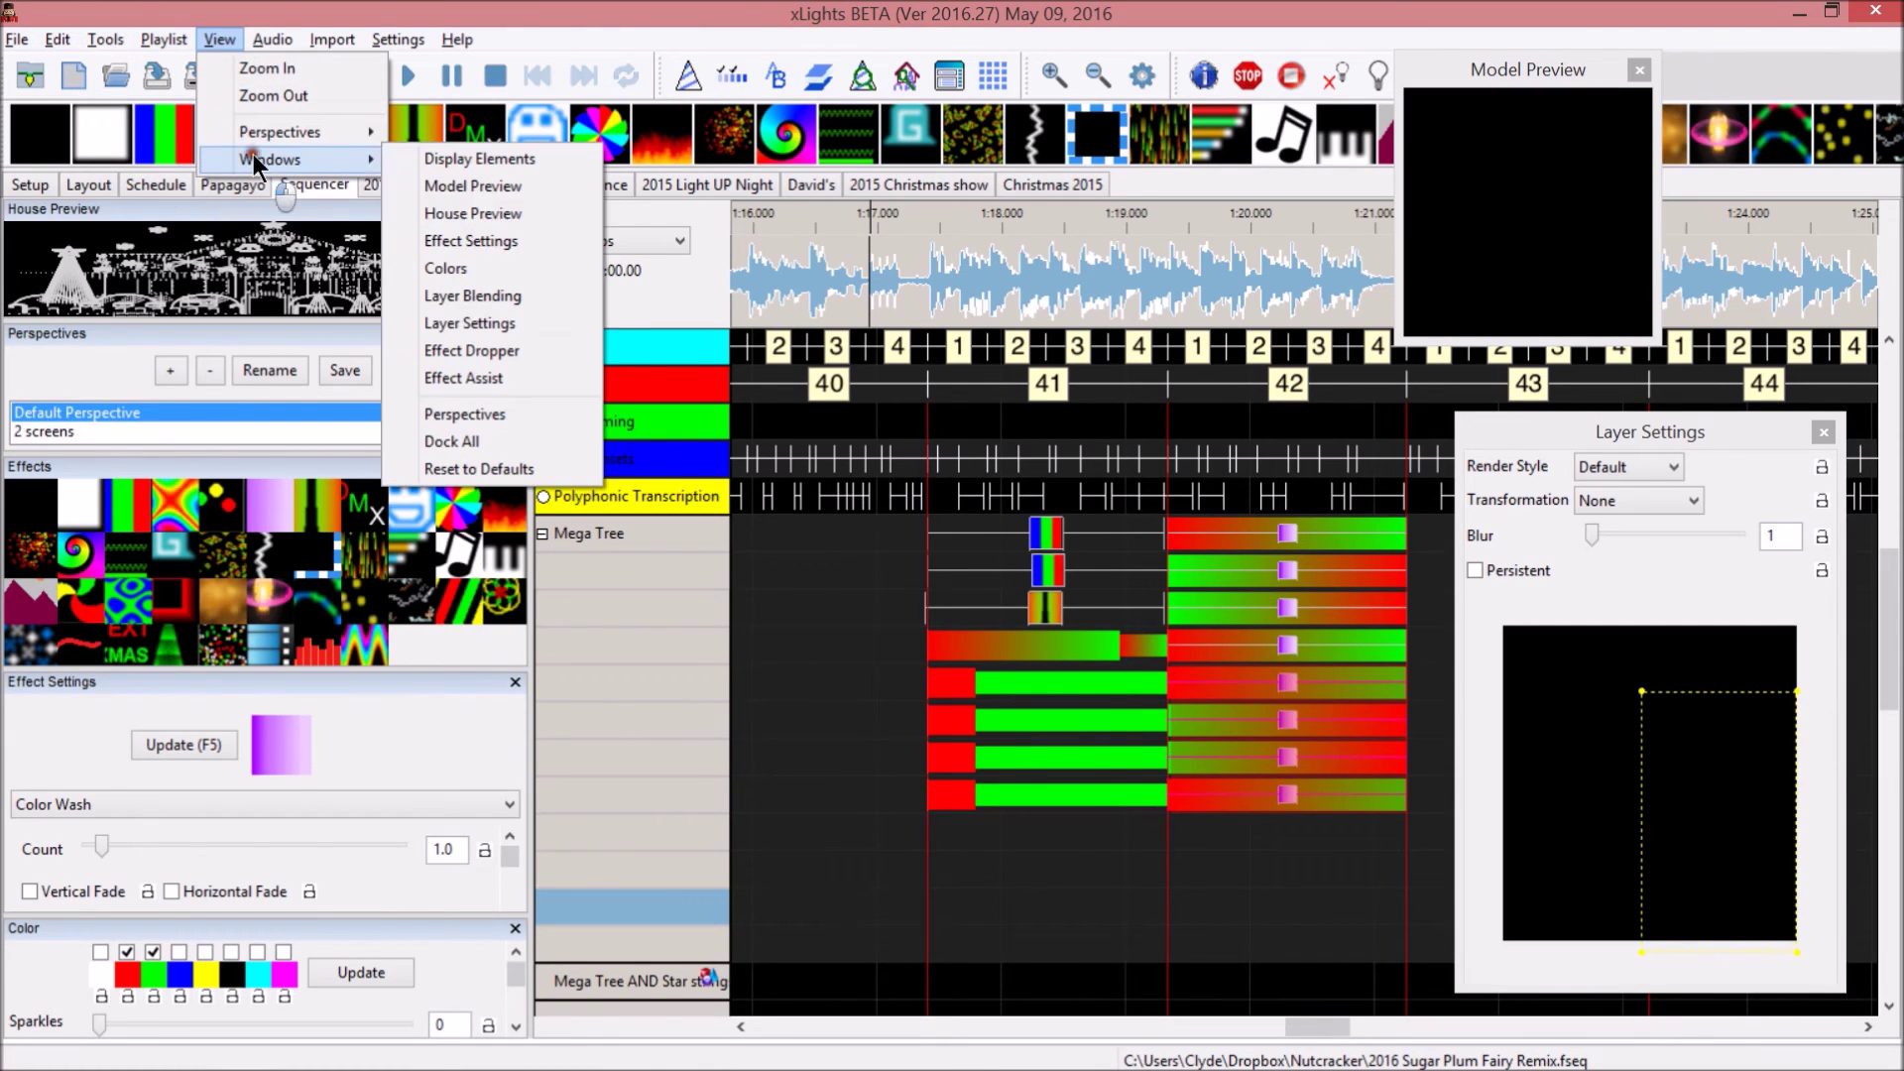
left_click(446, 378)
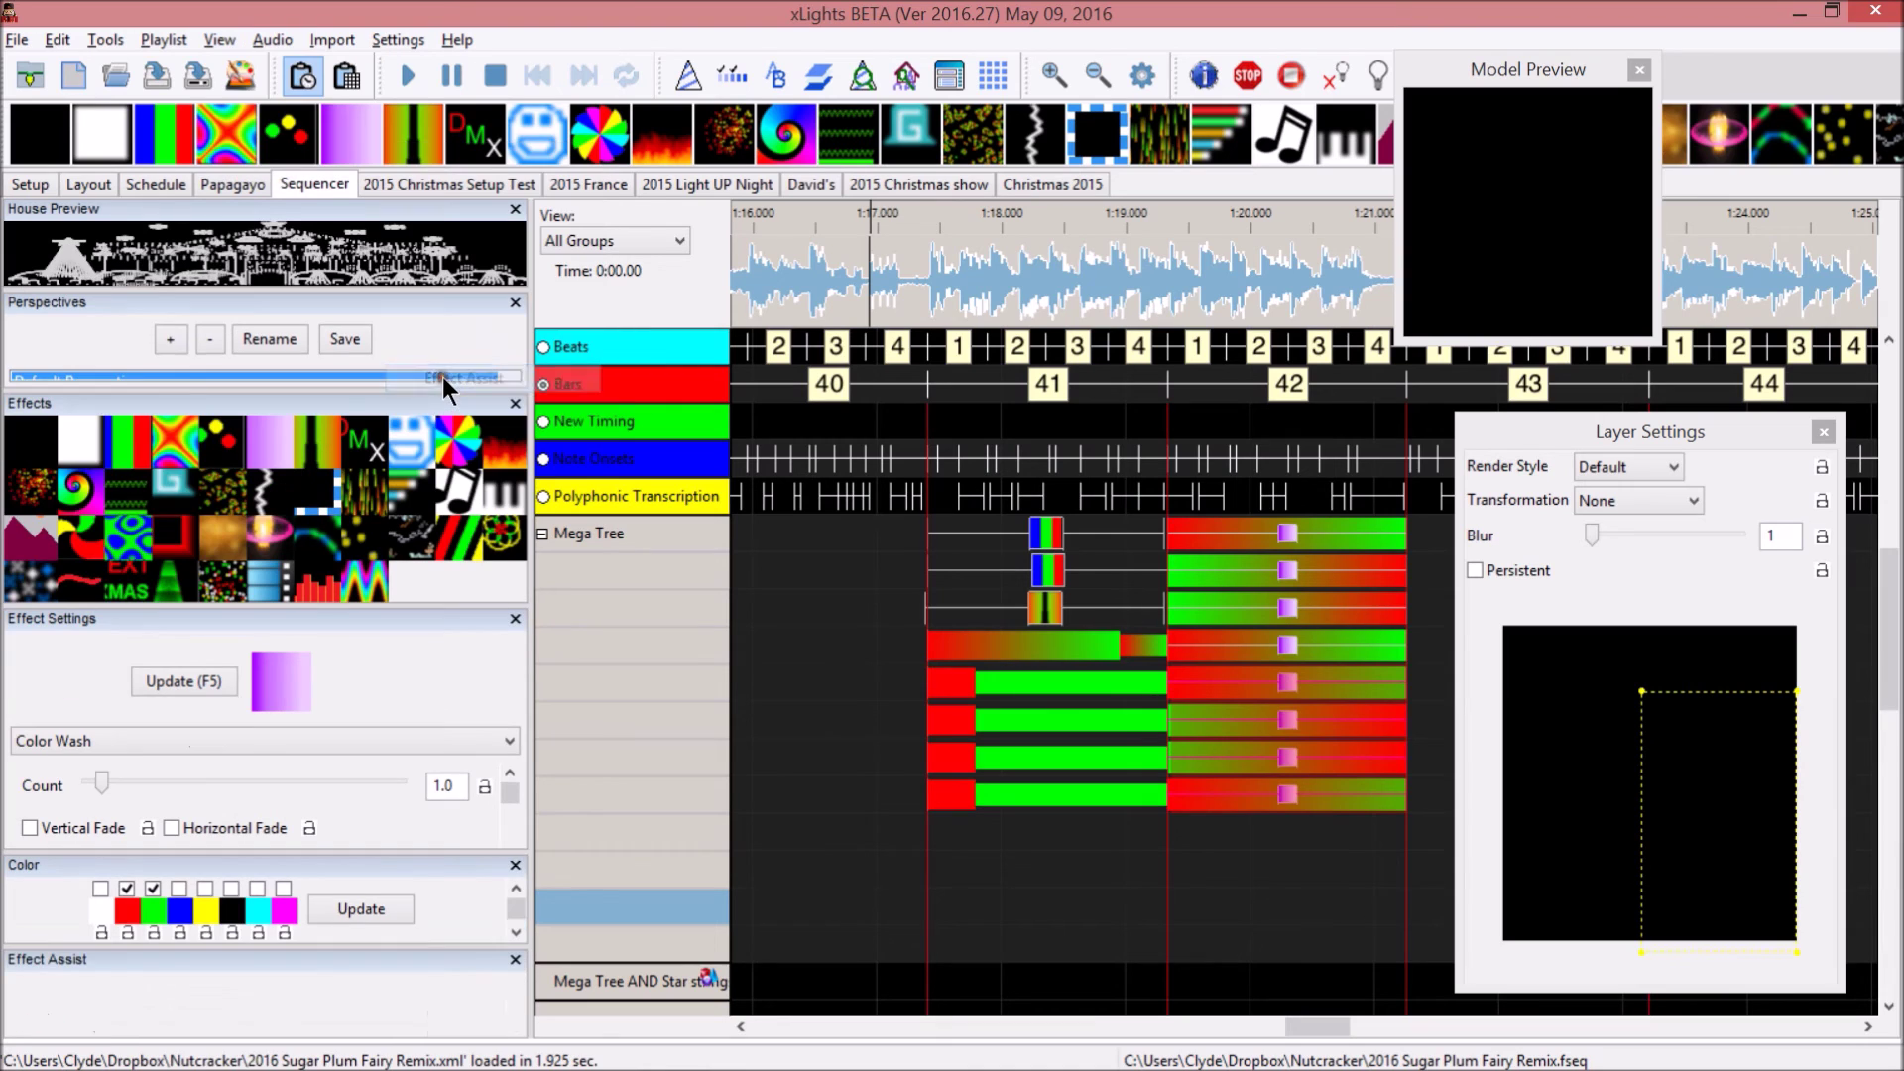
left_click_drag(175, 962, 829, 585)
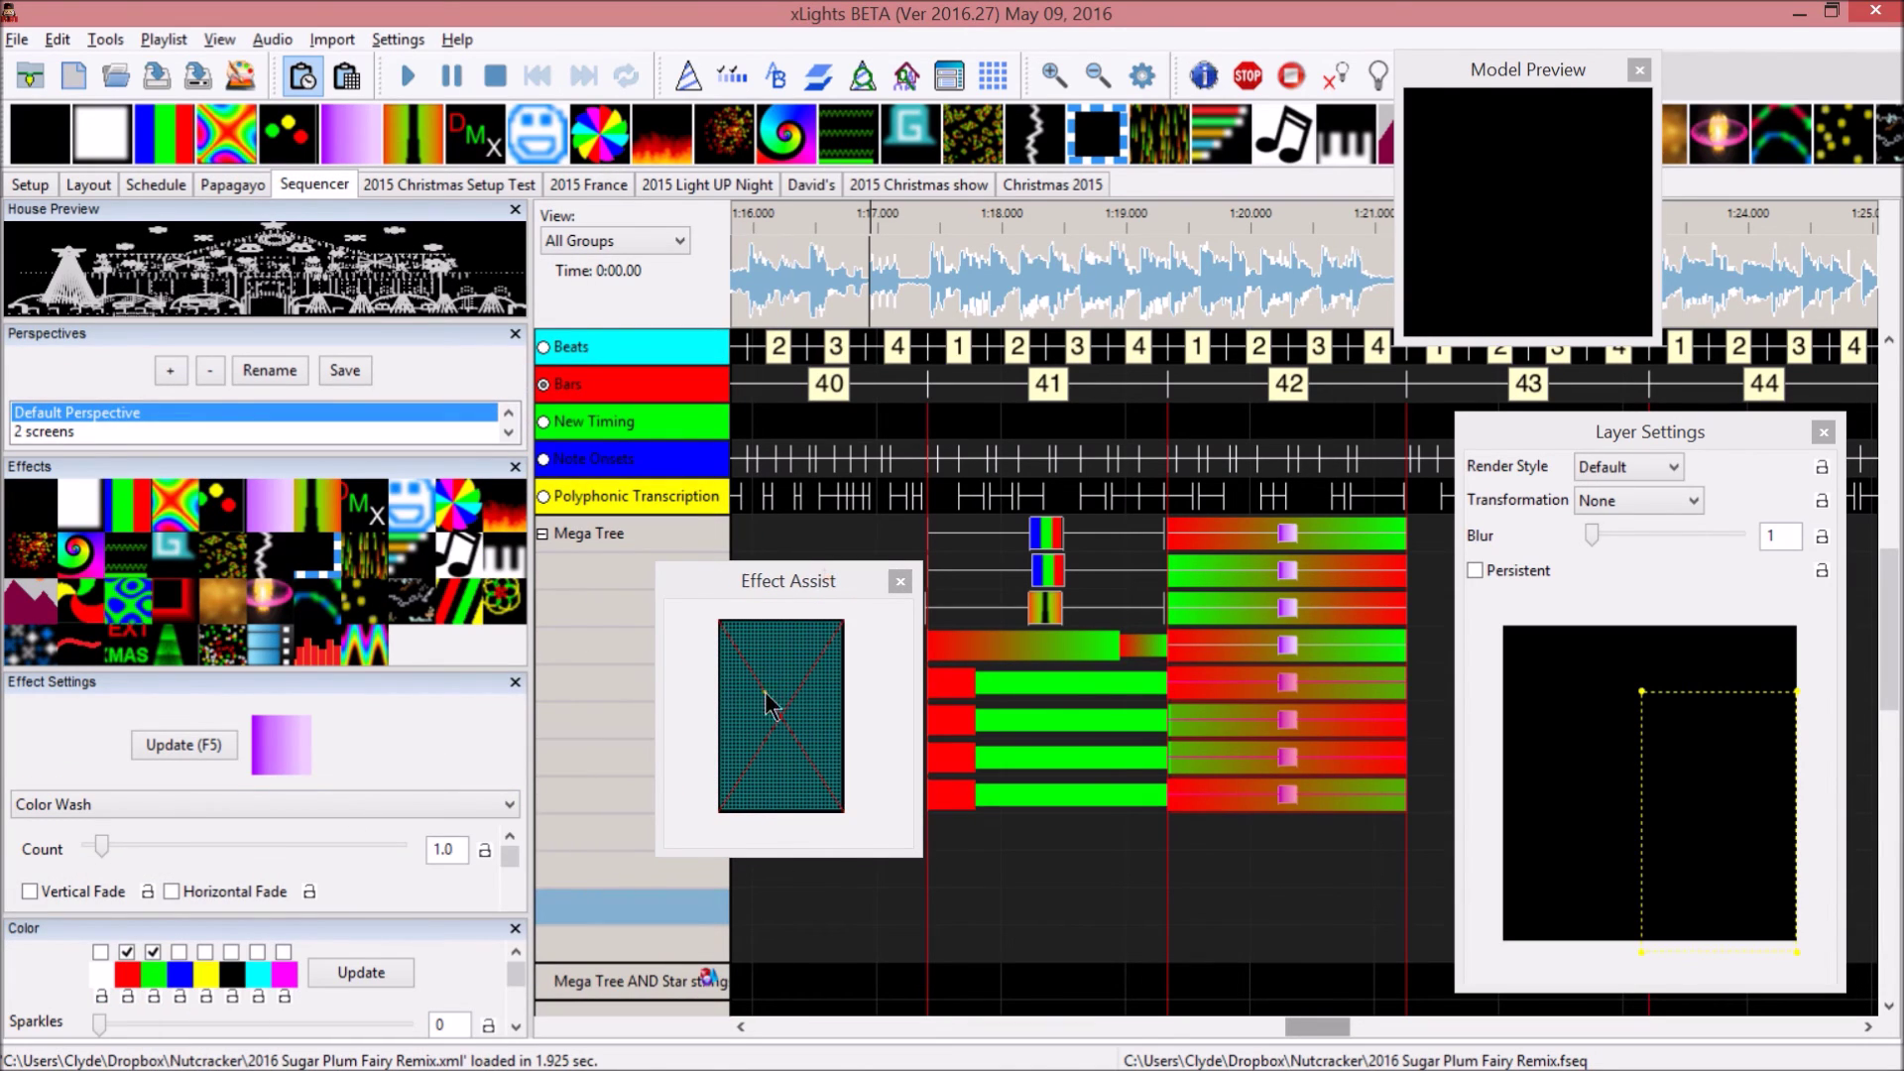
left_click(988, 727)
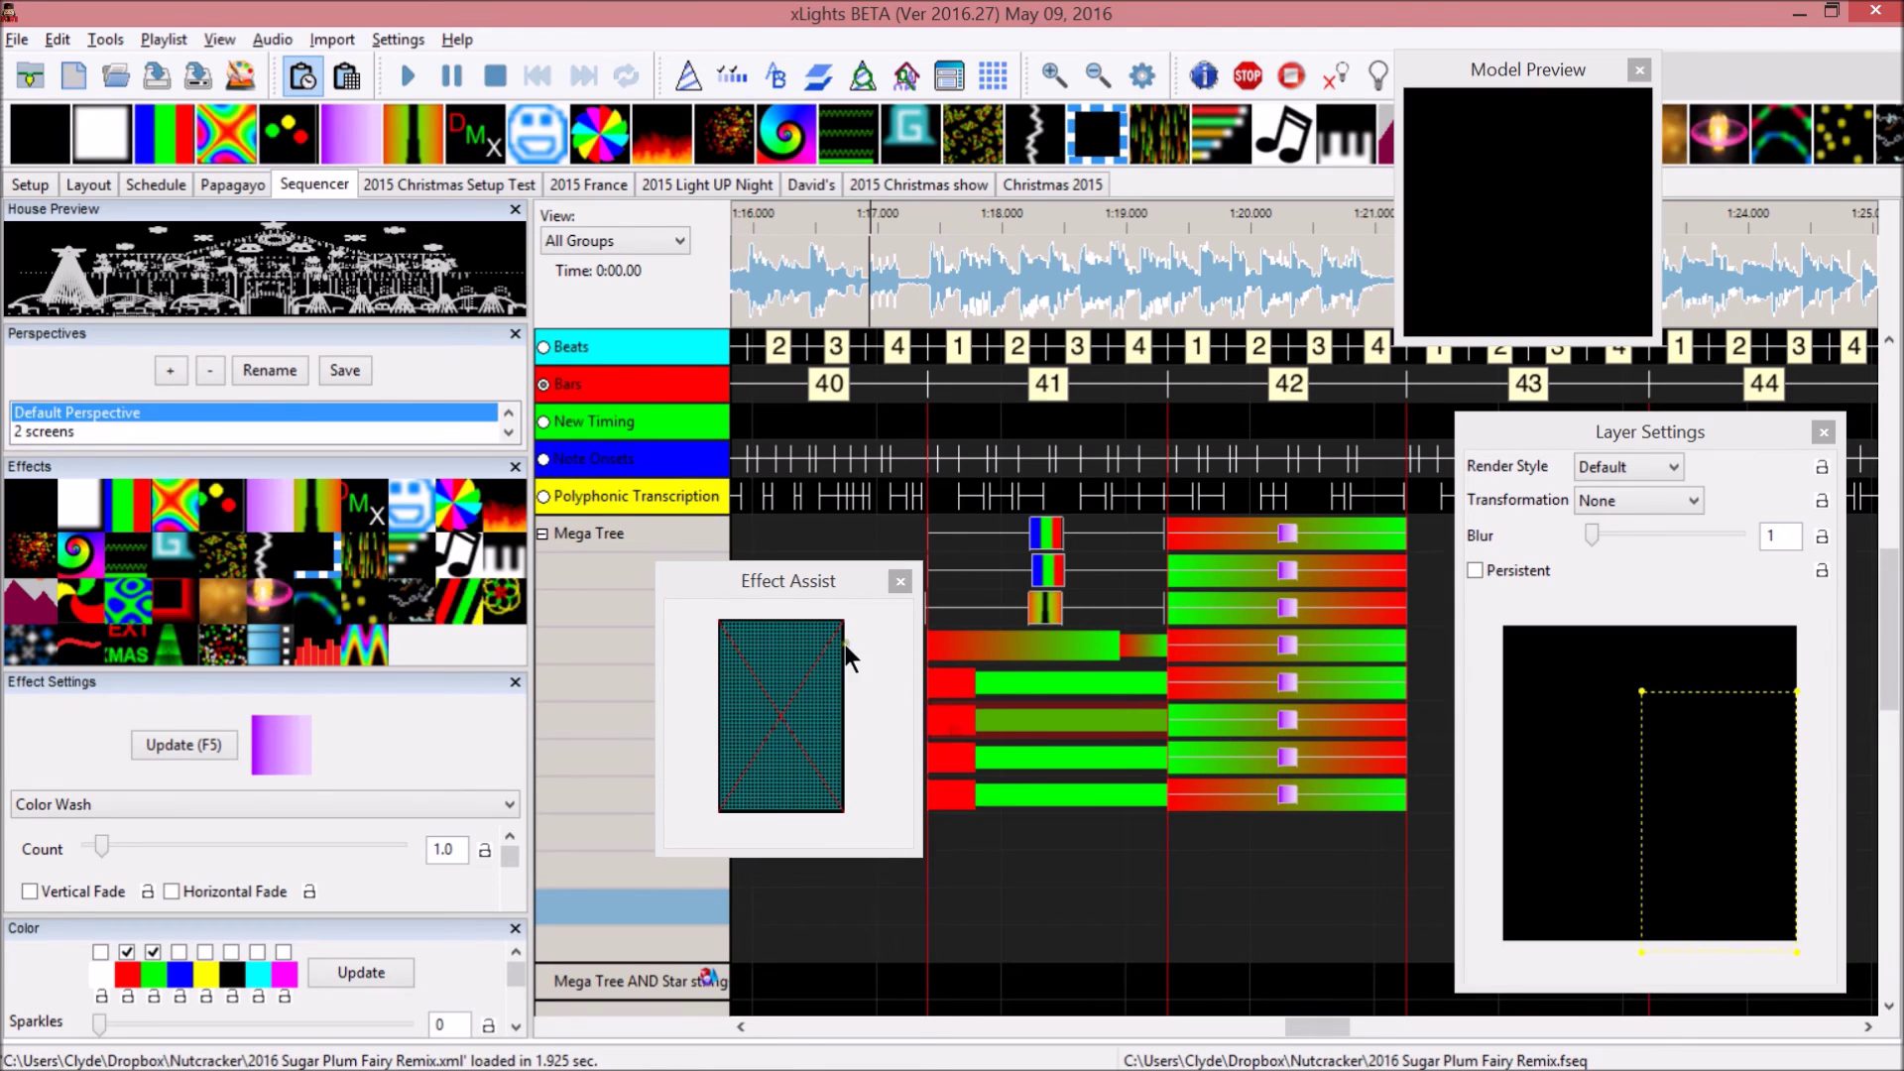
left_click(900, 582)
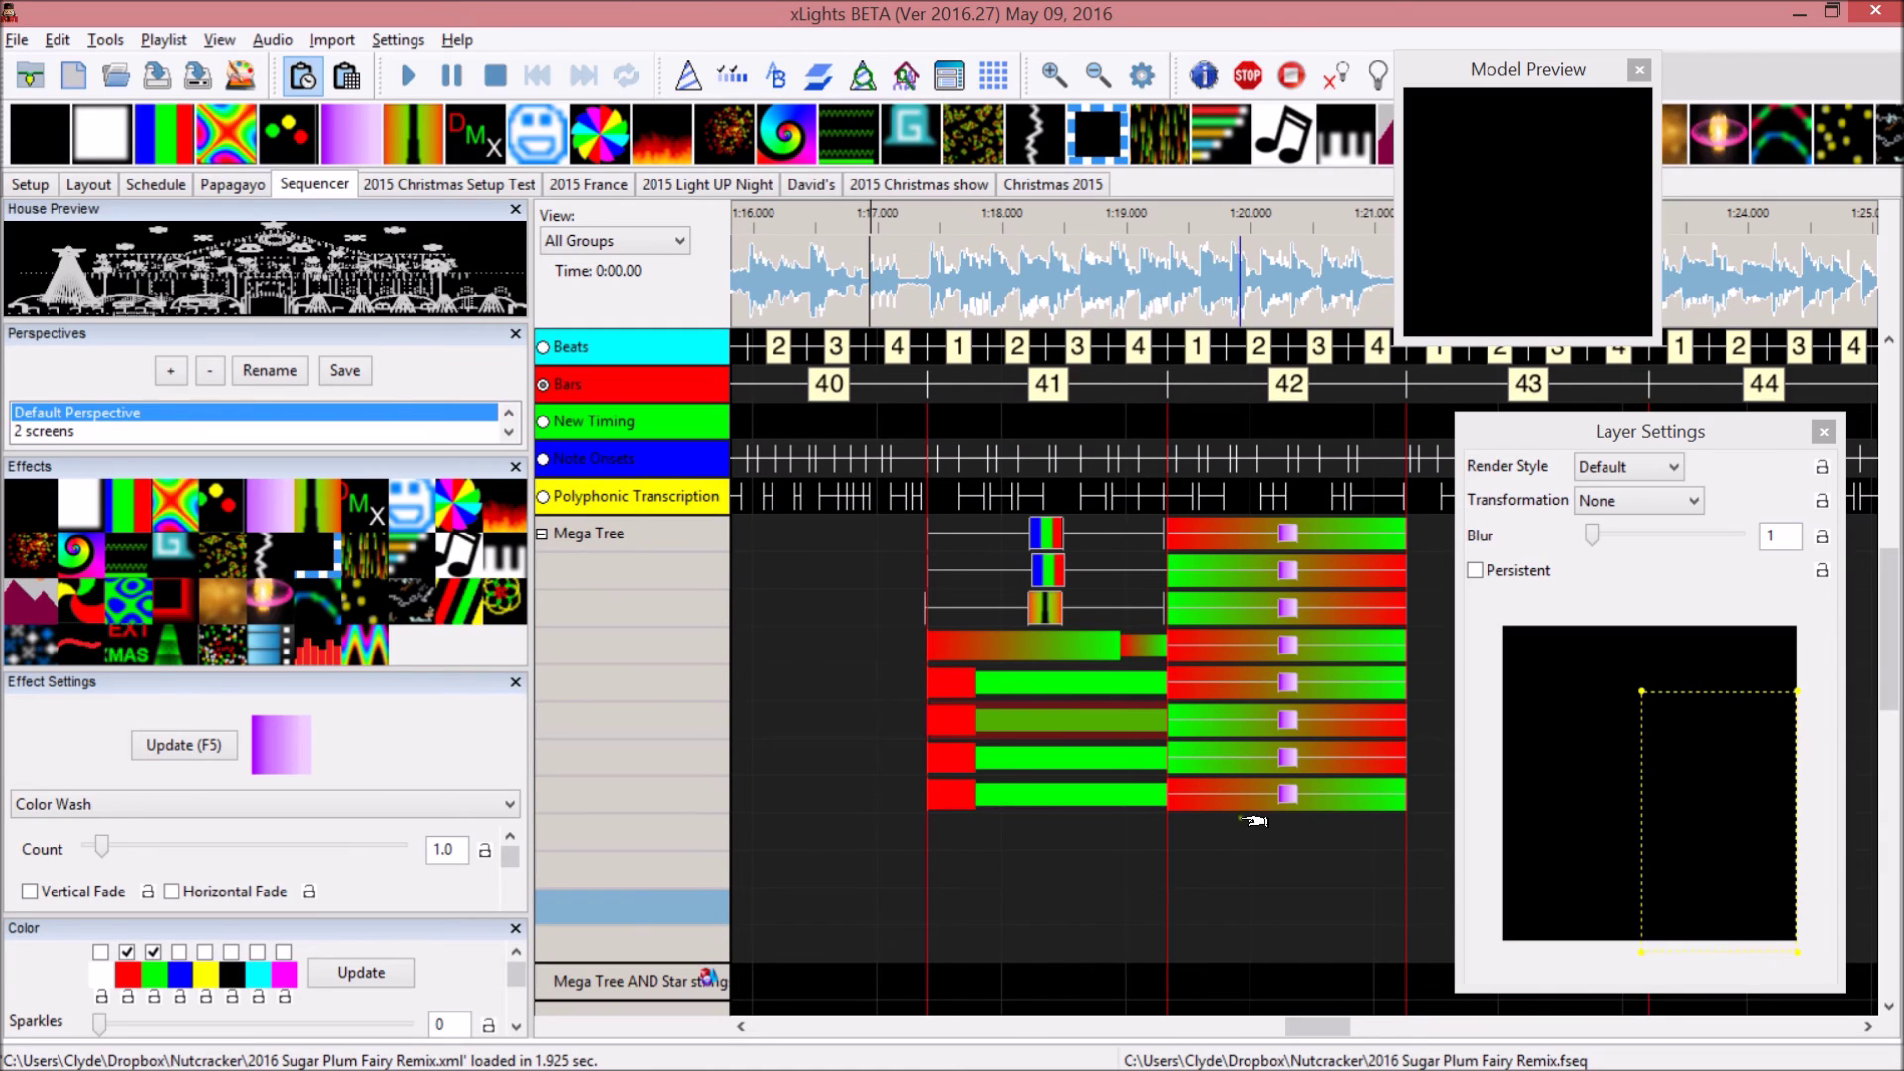
Select the Color Wash on the second Mega Tree layer at bar 42 and align its start with the beginning of the bar.
left_click(1083, 778)
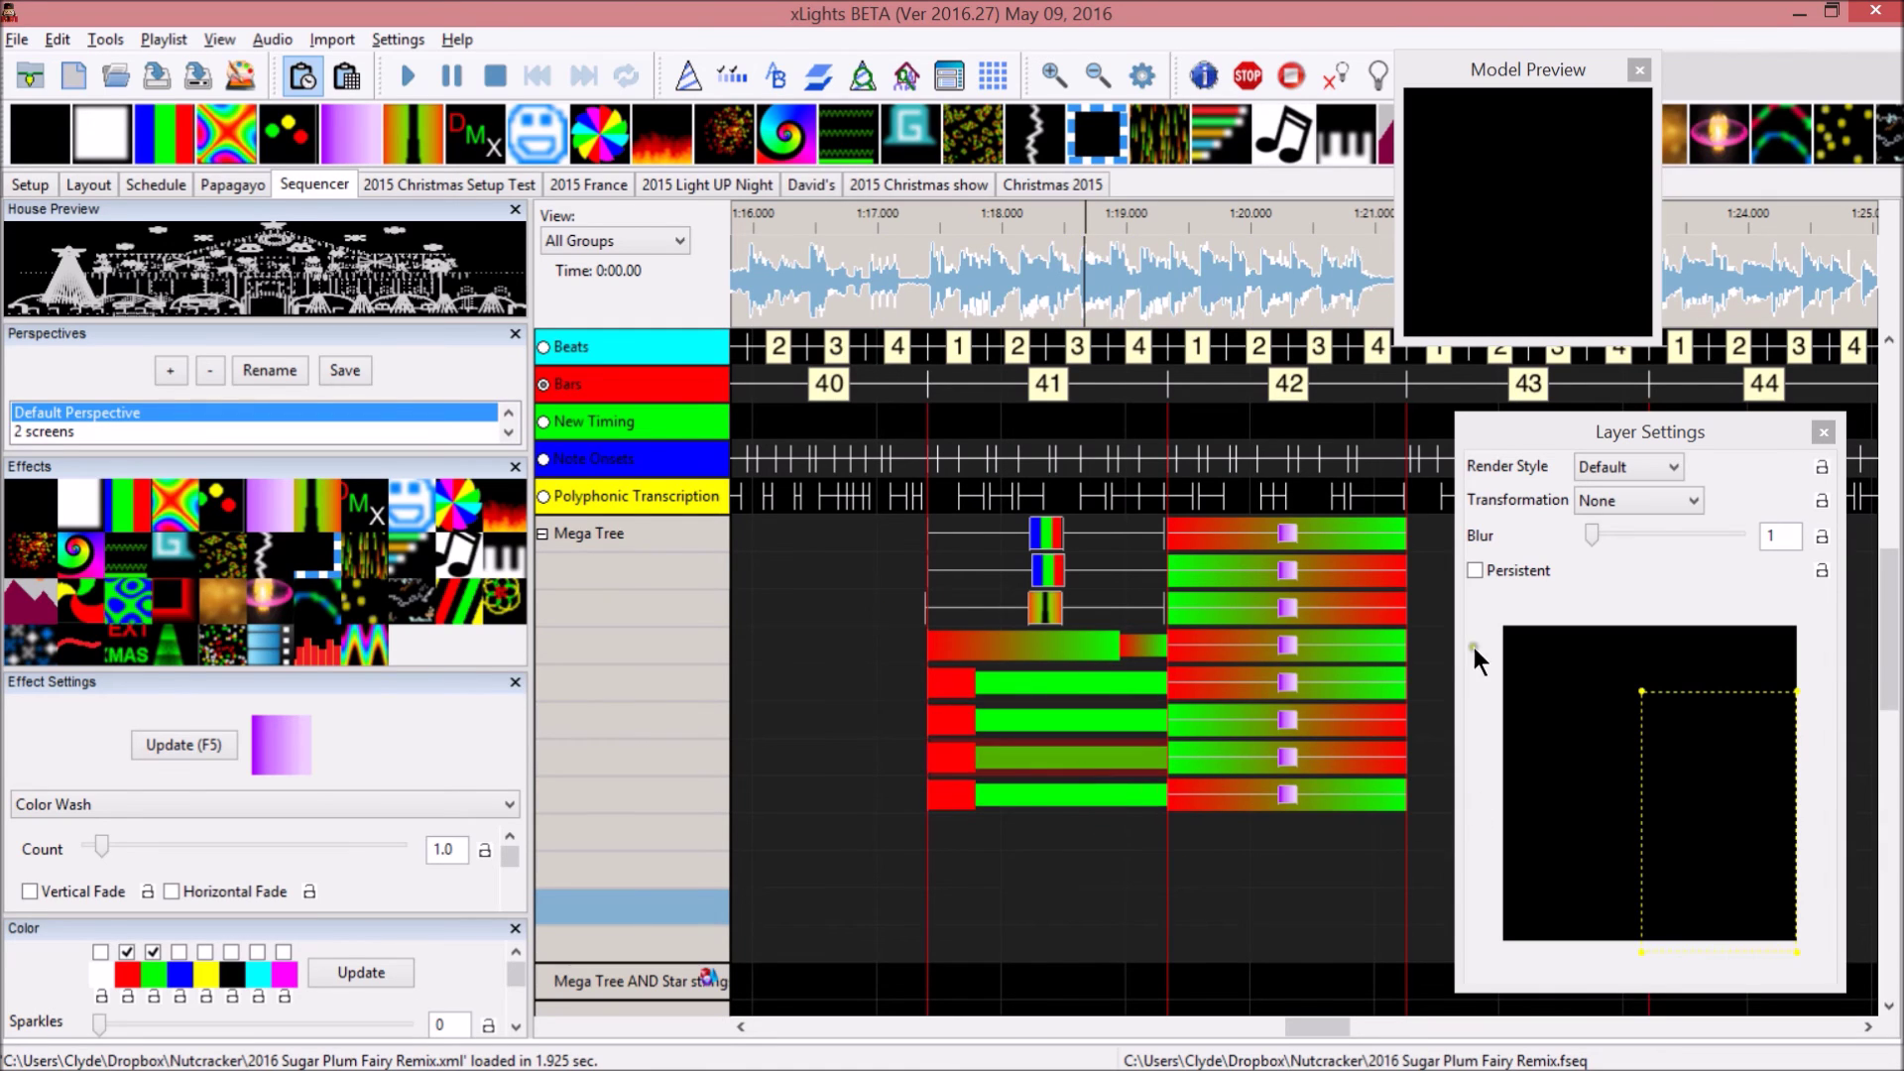
left_click(1285, 578)
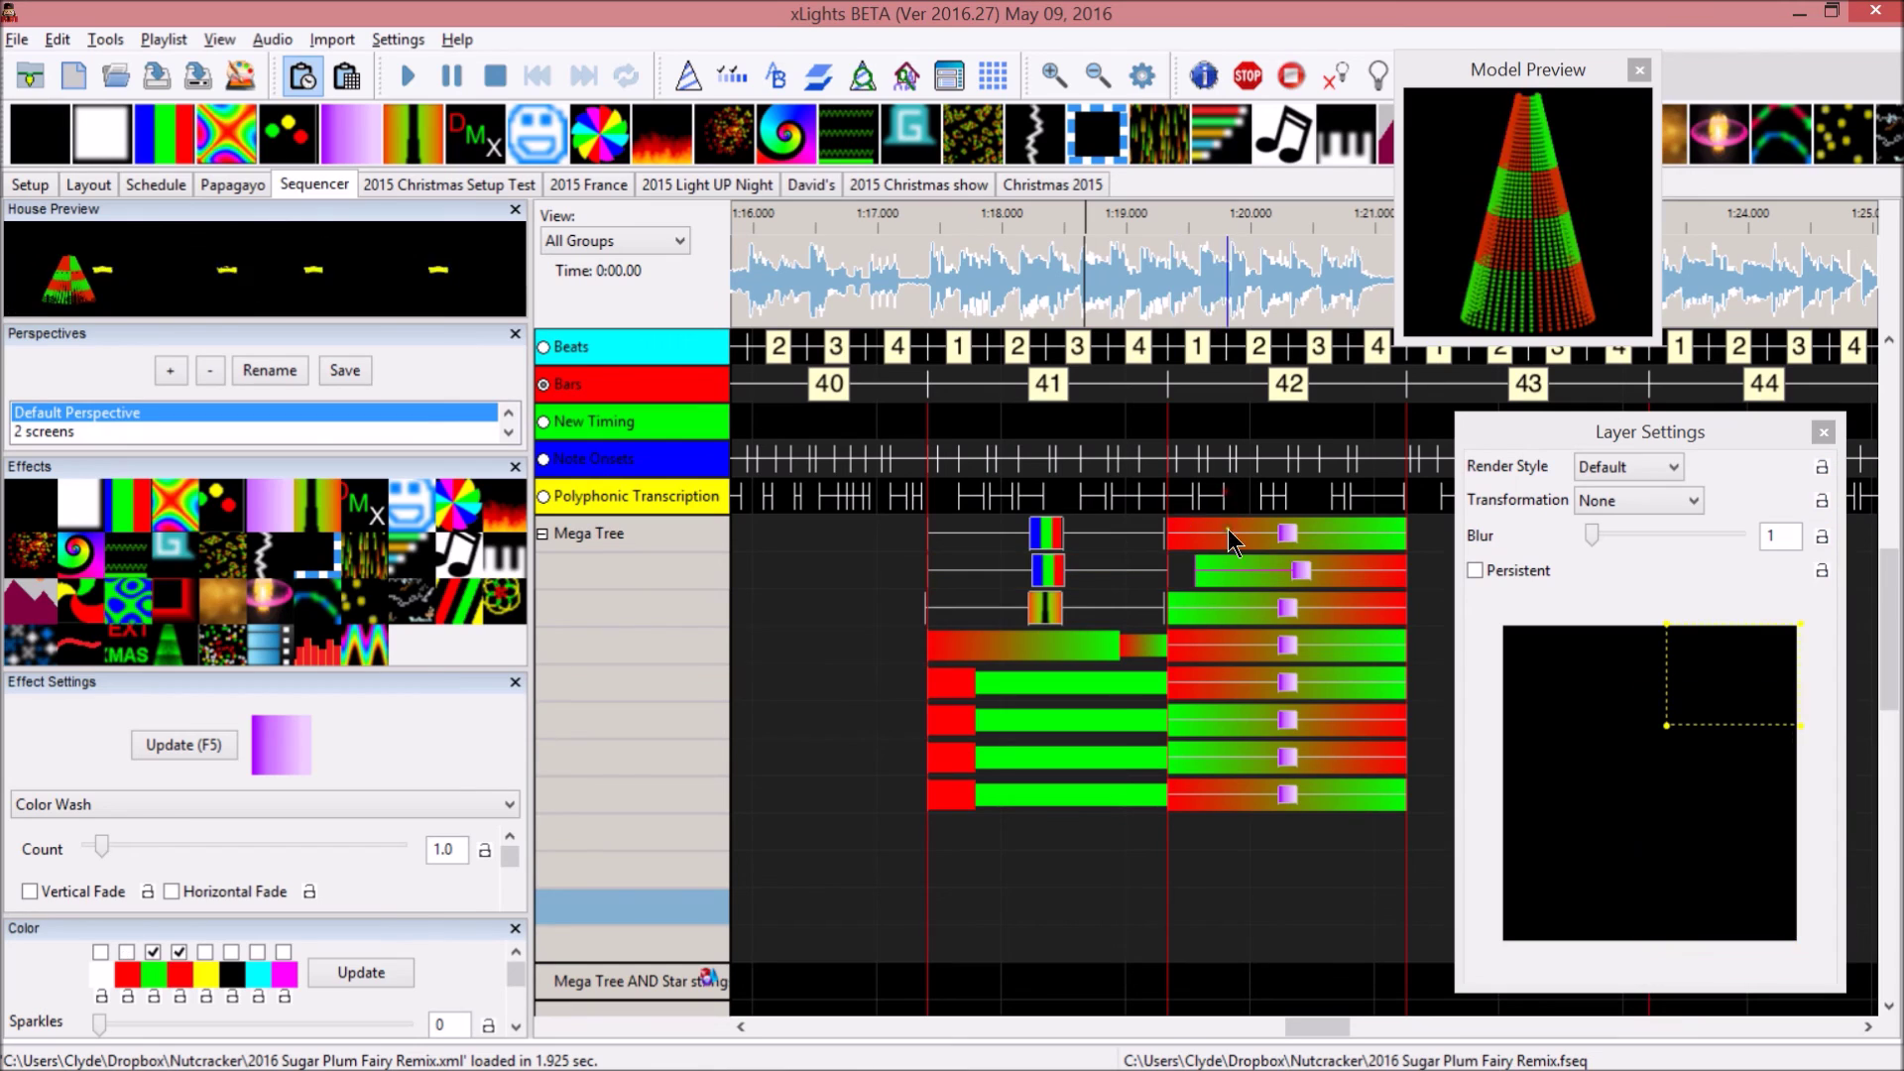
left_click(1195, 578)
left_click_drag(1200, 572, 1165, 572)
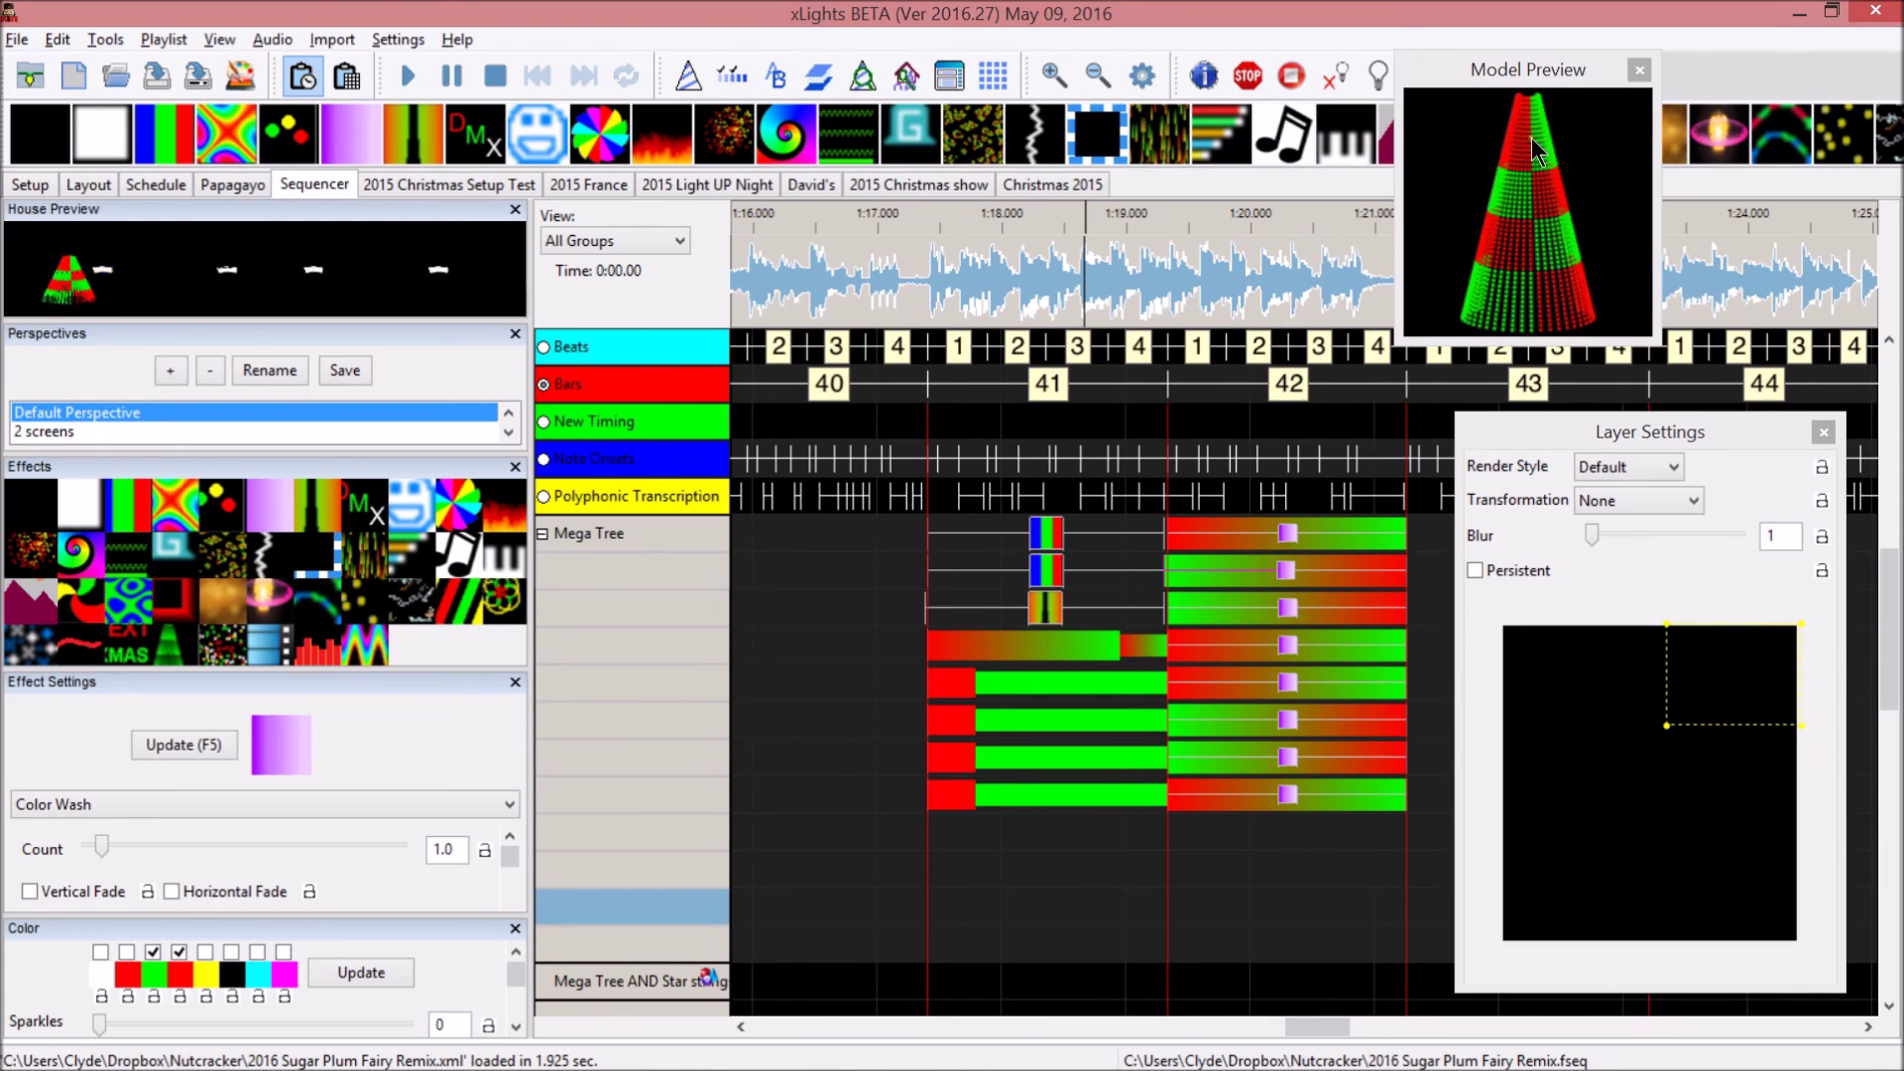
Enlarge the Model Preview window to show the Mega Tree's color regions and bring Layer Settings in front of it.
left_click_drag(1401, 343, 926, 762)
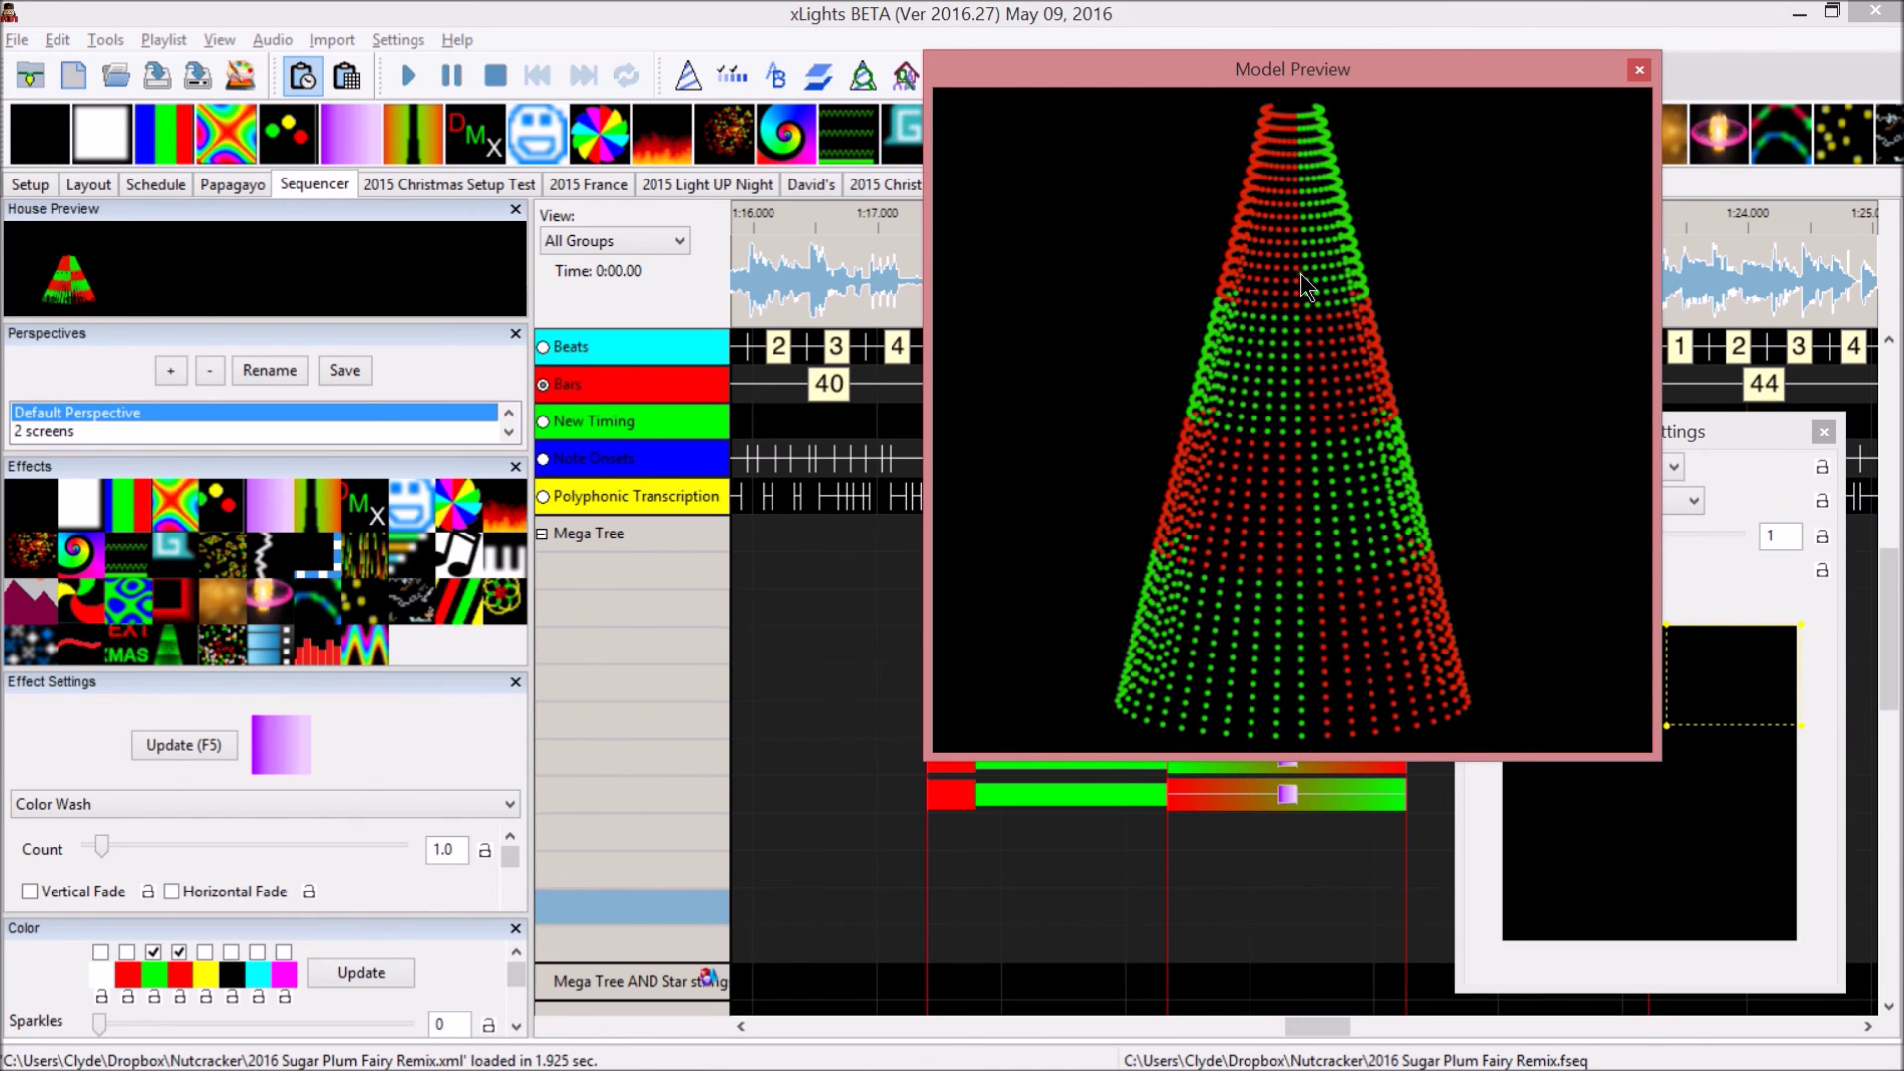
left_click(1708, 433)
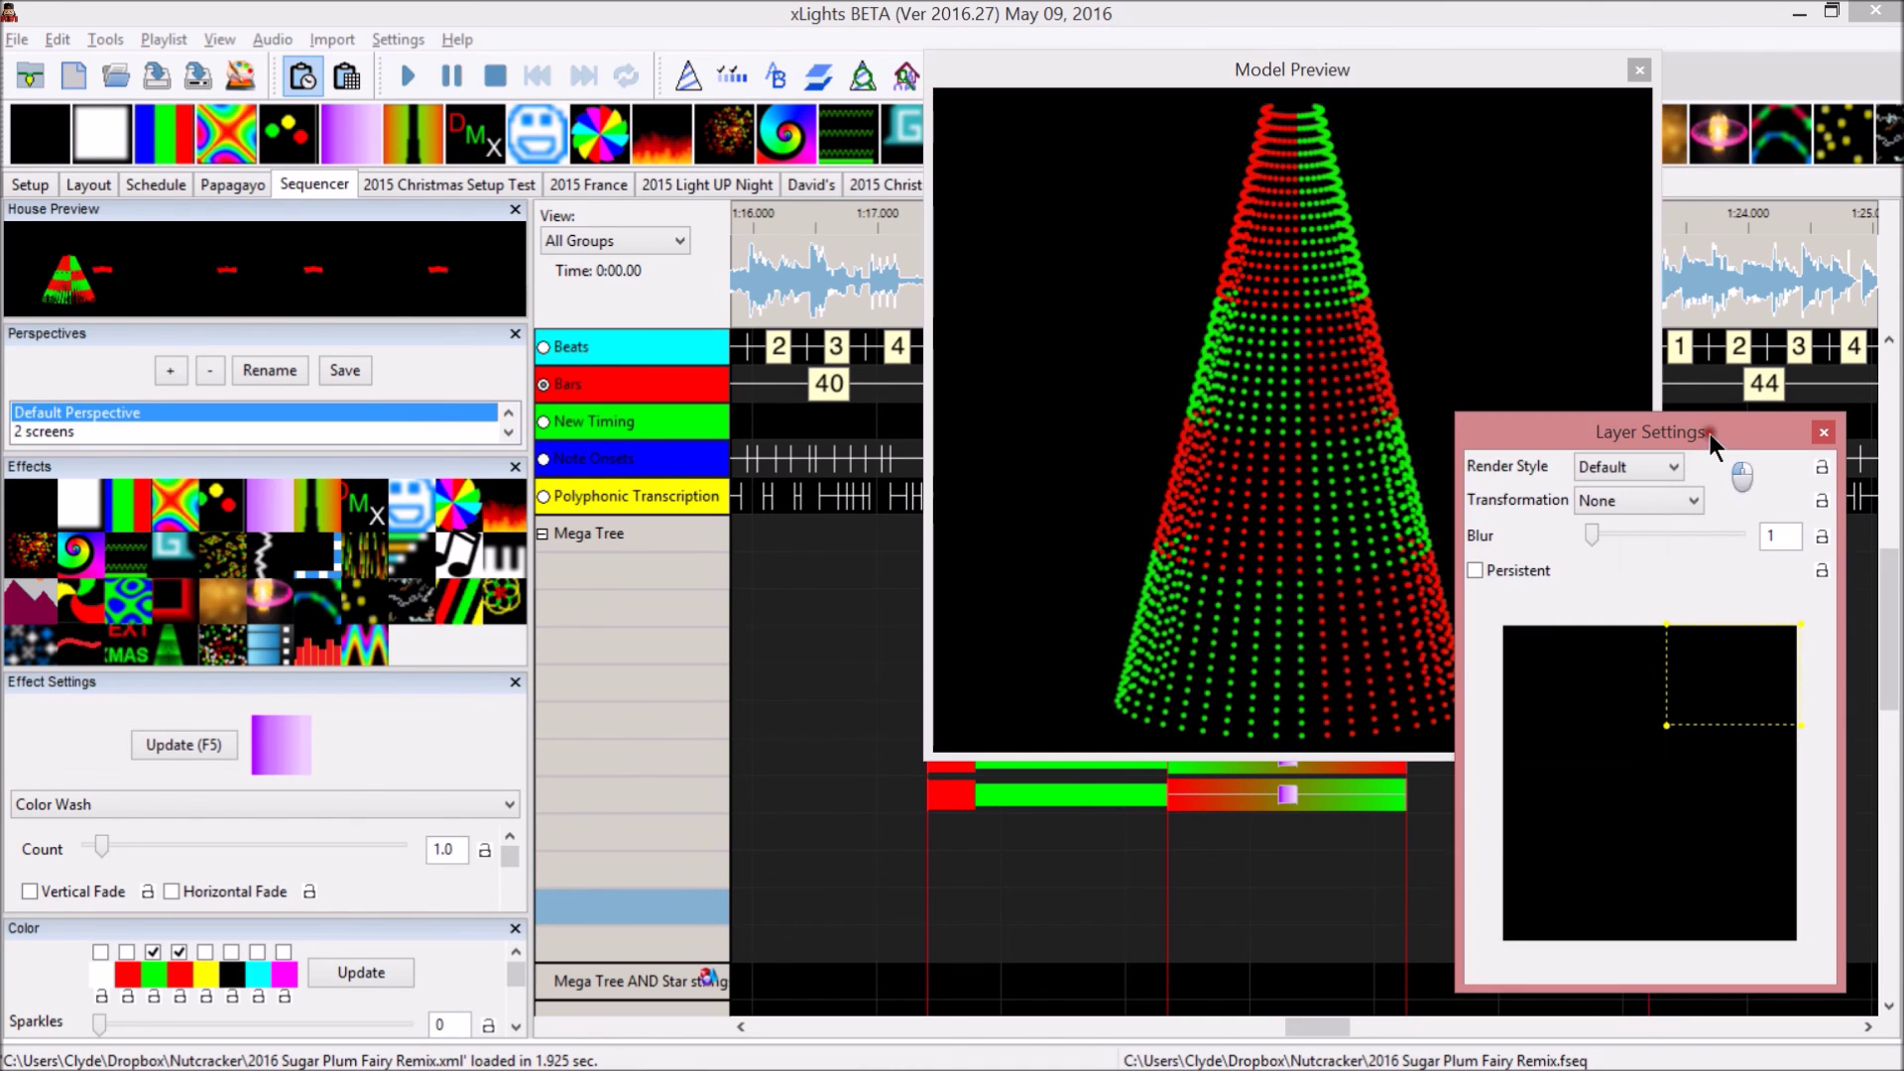